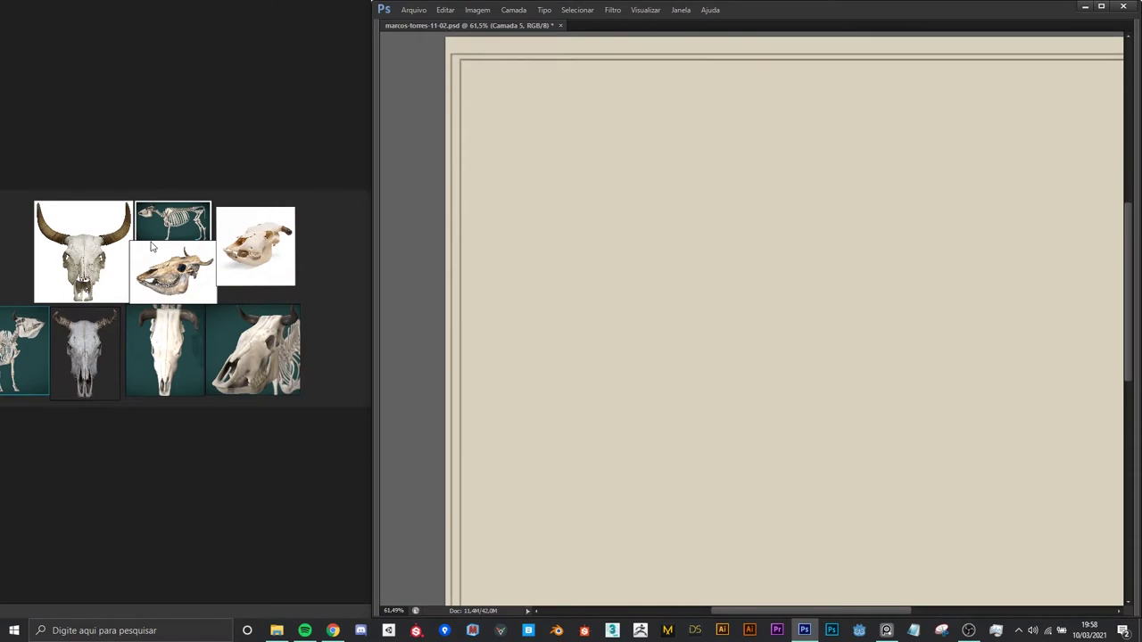
# - Fit the canvas on screen and sketch the top and front of the skull wedge
pyautogui.scroll(1, 67, 290)
pyautogui.scroll(3, 66, 290)
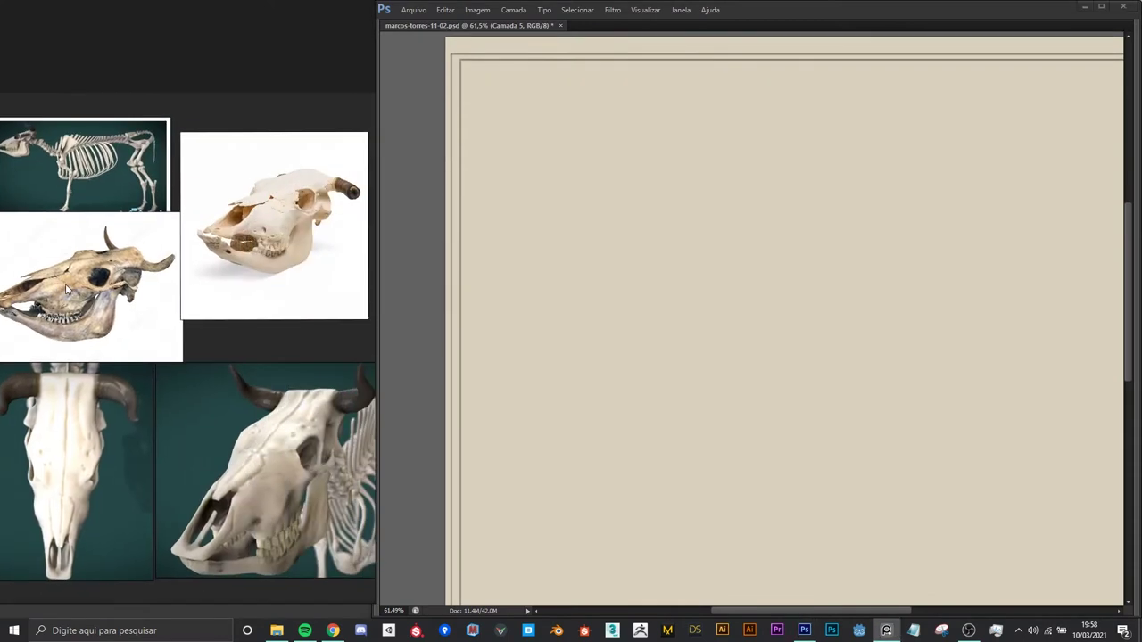
pyautogui.hotkey('ctrl', '0')
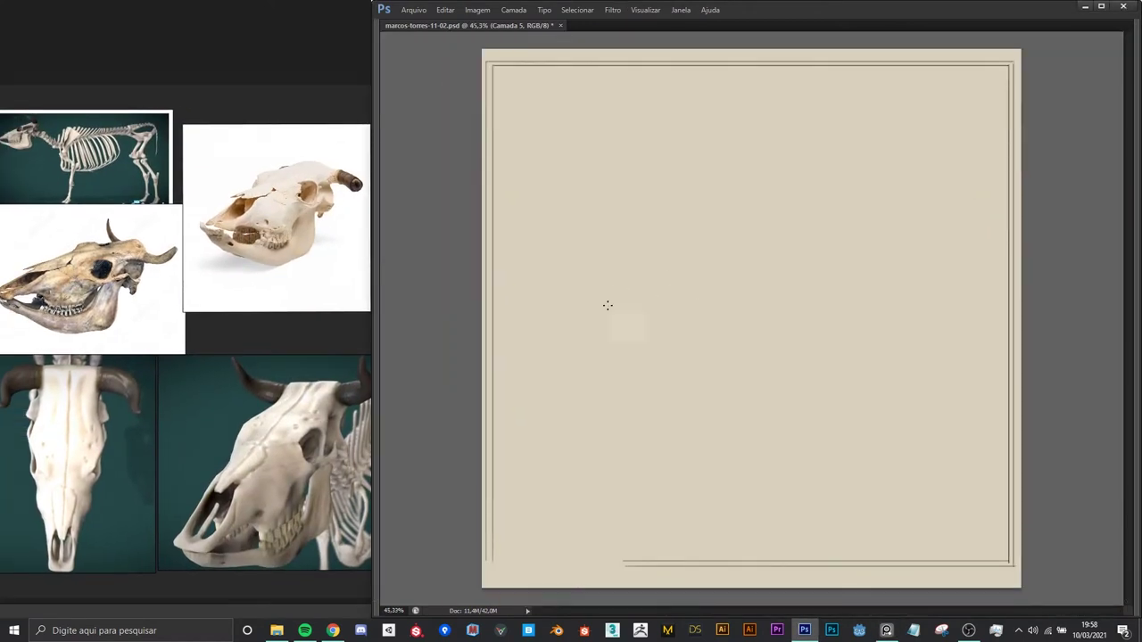
pyautogui.moveTo(590, 319)
pyautogui.mouseDown()
pyautogui.moveTo(705, 207)
pyautogui.moveTo(788, 196)
pyautogui.mouseUp()
pyautogui.moveTo(700, 194); pyautogui.dragTo(826, 196)
# - Draw the skull's lower diagonal, base line, cheek curve and back vertical line
pyautogui.moveTo(591, 318)
pyautogui.mouseDown()
pyautogui.moveTo(700, 401)
pyautogui.moveTo(791, 388)
pyautogui.mouseUp()
pyautogui.moveTo(667, 375); pyautogui.dragTo(830, 373)
pyautogui.moveTo(842, 237); pyautogui.dragTo(841, 279)
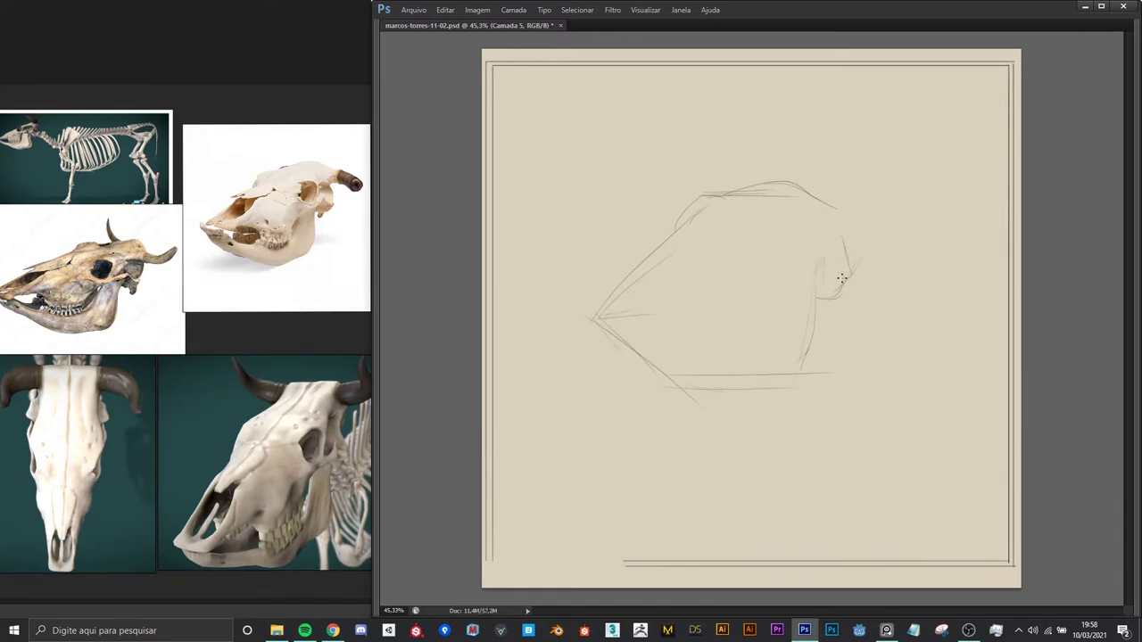
pyautogui.moveTo(841, 208); pyautogui.dragTo(845, 246)
# - Sketch the right horn with its ear loop and the left horn above the skull
pyautogui.moveTo(821, 198); pyautogui.dragTo(806, 126)
pyautogui.moveTo(799, 179); pyautogui.dragTo(831, 198)
pyautogui.moveTo(805, 134); pyautogui.dragTo(837, 207)
pyautogui.moveTo(718, 190); pyautogui.dragTo(701, 128)
pyautogui.moveTo(753, 185)
pyautogui.mouseDown()
pyautogui.moveTo(701, 110)
pyautogui.moveTo(754, 191)
pyautogui.moveTo(852, 106)
pyautogui.mouseUp()
# - Erase the faint strokes at the horn base with the hard-edged eraser preset
pyautogui.press('e')
pyautogui.press('Tab')
pyautogui.click(982, 472)
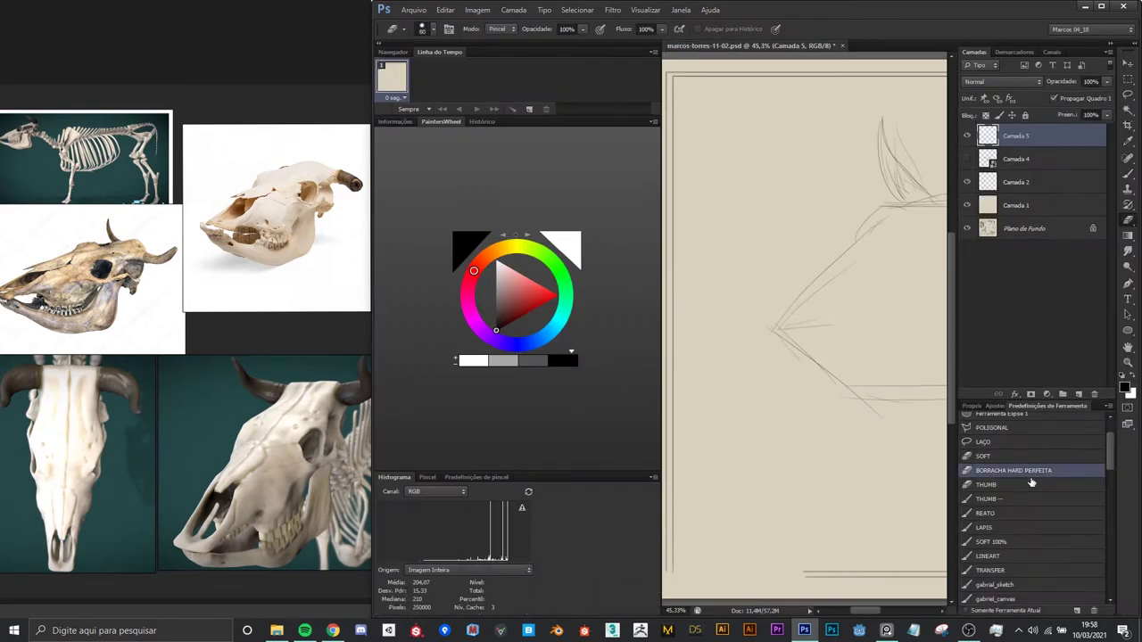
pyautogui.press('Tab')
pyautogui.moveTo(787, 183); pyautogui.dragTo(764, 193)
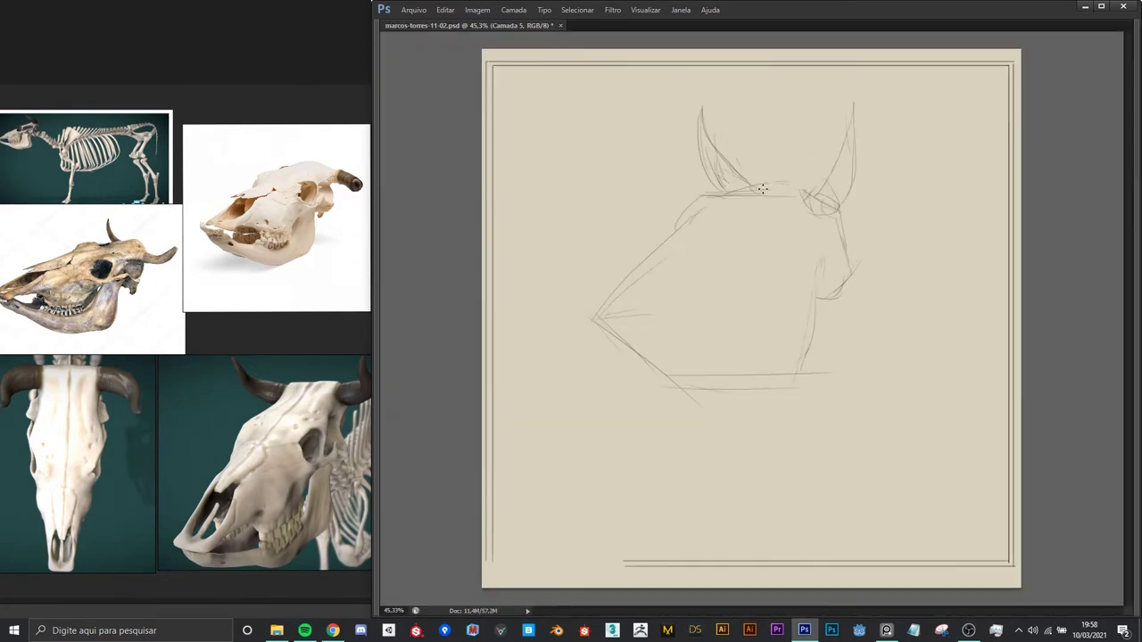
# - Sketch the eye circle, jaw line, muzzle front edge and lower jaw line
pyautogui.moveTo(676, 226); pyautogui.dragTo(767, 243)
pyautogui.moveTo(794, 210); pyautogui.dragTo(783, 251)
pyautogui.moveTo(660, 275)
pyautogui.mouseDown()
pyautogui.moveTo(709, 268)
pyautogui.moveTo(694, 276)
pyautogui.moveTo(713, 233)
pyautogui.moveTo(676, 278)
pyautogui.moveTo(678, 227)
pyautogui.mouseUp()
pyautogui.moveTo(651, 265)
pyautogui.mouseDown()
pyautogui.moveTo(608, 309)
pyautogui.moveTo(701, 276)
pyautogui.mouseUp()
pyautogui.moveTo(643, 314)
pyautogui.mouseDown()
pyautogui.moveTo(712, 323)
pyautogui.moveTo(785, 295)
pyautogui.moveTo(814, 264)
pyautogui.mouseUp()
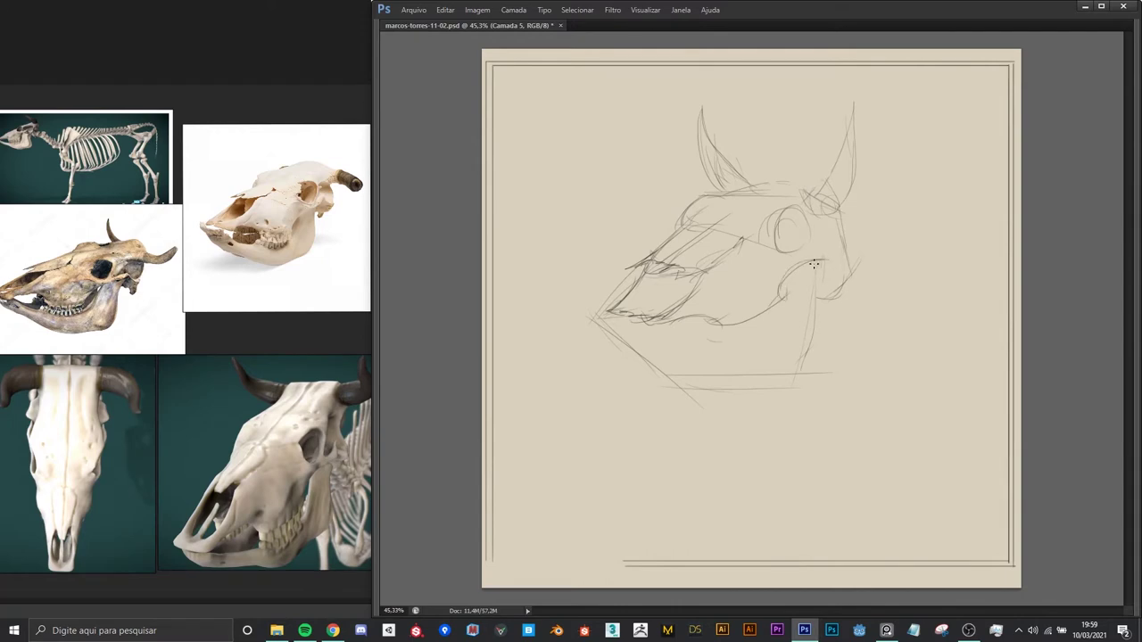
# - Erase the old right and left horn strokes
pyautogui.press('e')
pyautogui.moveTo(816, 191)
pyautogui.mouseDown()
pyautogui.moveTo(835, 191)
pyautogui.moveTo(825, 185)
pyautogui.moveTo(877, 121)
pyautogui.moveTo(885, 174)
pyautogui.mouseUp()
pyautogui.moveTo(840, 211); pyautogui.dragTo(873, 198)
pyautogui.press('e')
pyautogui.moveTo(880, 125); pyautogui.dragTo(881, 192)
pyautogui.moveTo(695, 113)
pyautogui.mouseDown()
pyautogui.moveTo(734, 163)
pyautogui.moveTo(816, 181)
pyautogui.mouseUp()
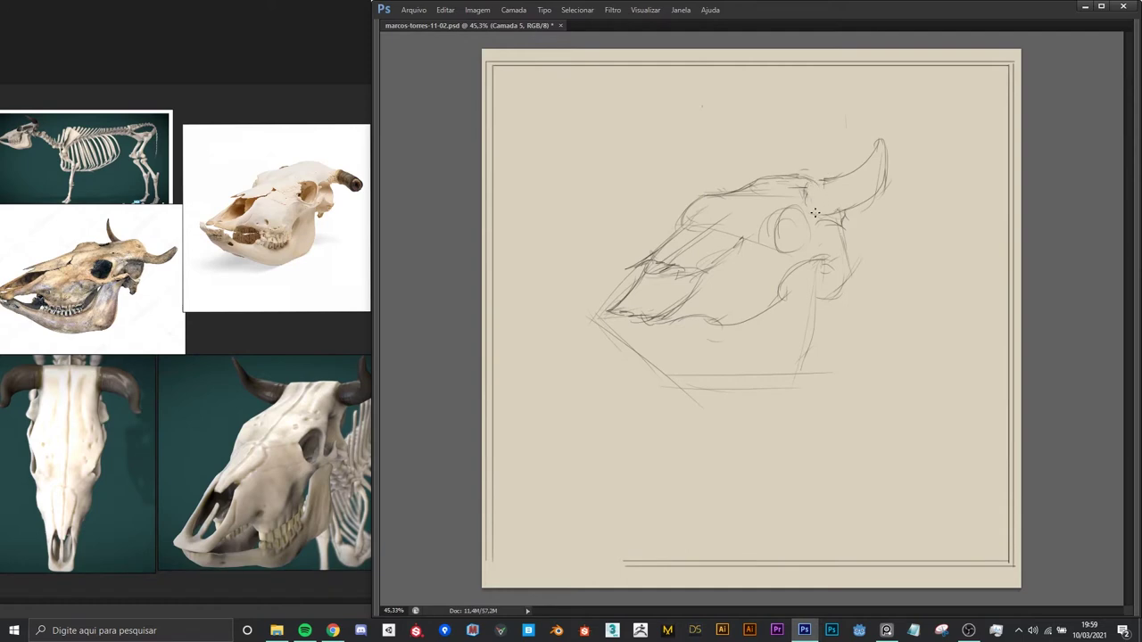
# - Redraw the upper snout, darken the eye socket and sketch the lower jaw contour
pyautogui.moveTo(650, 266); pyautogui.dragTo(600, 311)
pyautogui.moveTo(801, 250)
pyautogui.mouseDown()
pyautogui.moveTo(781, 209)
pyautogui.moveTo(811, 237)
pyautogui.moveTo(830, 198)
pyautogui.mouseUp()
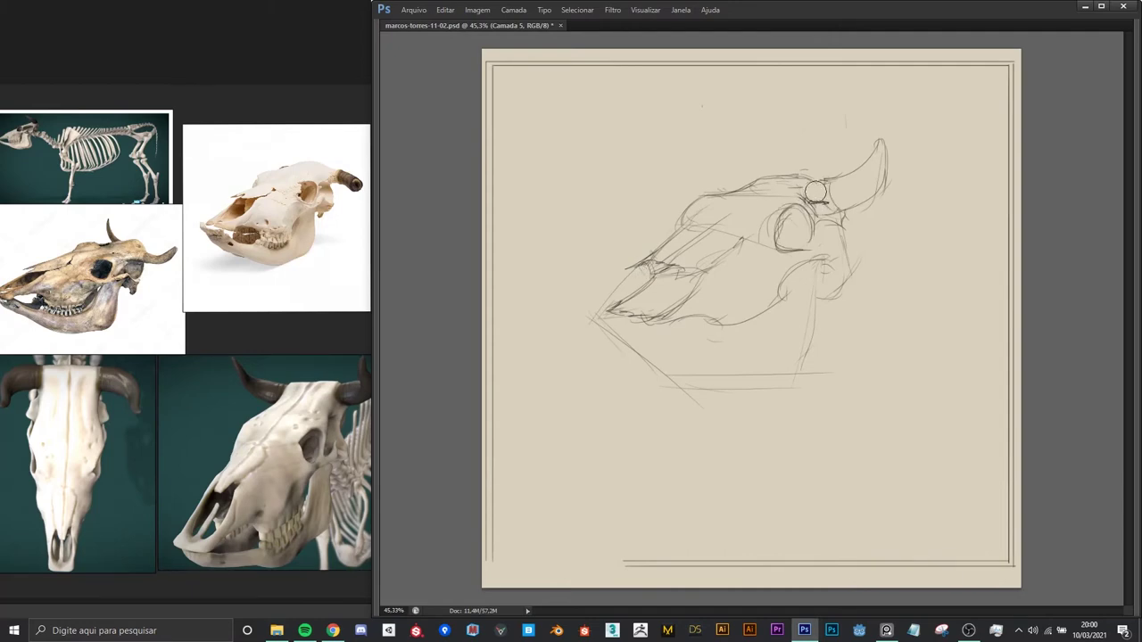
pyautogui.press(']')
pyautogui.press(']')
pyautogui.press(']')
pyautogui.press('[')
pyautogui.press('[')
pyautogui.press('[')
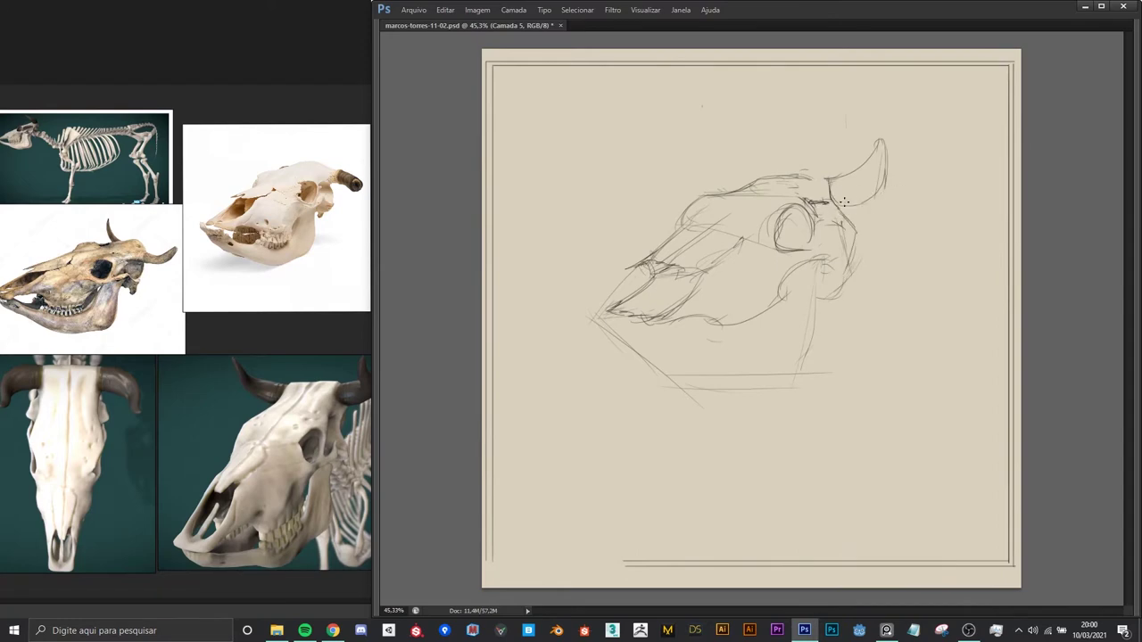
pyautogui.moveTo(729, 166)
pyautogui.mouseDown()
pyautogui.moveTo(747, 169)
pyautogui.moveTo(718, 185)
pyautogui.moveTo(733, 176)
pyautogui.mouseUp()
pyautogui.moveTo(631, 325)
pyautogui.mouseDown()
pyautogui.moveTo(664, 345)
pyautogui.moveTo(671, 389)
pyautogui.moveTo(692, 371)
pyautogui.moveTo(803, 364)
pyautogui.mouseUp()
# - Hatch the upper teeth and darken the mouth line, cheek edge and jaw line
pyautogui.moveTo(756, 312); pyautogui.dragTo(755, 334)
pyautogui.moveTo(772, 293)
pyautogui.mouseDown()
pyautogui.moveTo(767, 321)
pyautogui.moveTo(741, 337)
pyautogui.mouseUp()
pyautogui.moveTo(726, 314); pyautogui.dragTo(727, 341)
pyautogui.moveTo(655, 332)
pyautogui.mouseDown()
pyautogui.moveTo(721, 340)
pyautogui.moveTo(781, 314)
pyautogui.moveTo(788, 267)
pyautogui.moveTo(826, 261)
pyautogui.moveTo(810, 220)
pyautogui.moveTo(837, 282)
pyautogui.mouseUp()
pyautogui.moveTo(849, 239)
pyautogui.mouseDown()
pyautogui.moveTo(855, 285)
pyautogui.moveTo(806, 328)
pyautogui.mouseUp()
pyautogui.moveTo(817, 260)
pyautogui.mouseDown()
pyautogui.moveTo(799, 344)
pyautogui.moveTo(730, 377)
pyautogui.mouseUp()
# - Erase loose lines below the jaw and the x mark, then retrace the upper snout
pyautogui.moveTo(810, 294)
pyautogui.mouseDown()
pyautogui.moveTo(803, 357)
pyautogui.moveTo(758, 375)
pyautogui.moveTo(635, 352)
pyautogui.mouseUp()
pyautogui.press('e')
pyautogui.moveTo(731, 384); pyautogui.dragTo(656, 361)
pyautogui.moveTo(593, 303); pyautogui.dragTo(573, 313)
pyautogui.press('b')
pyautogui.moveTo(649, 264); pyautogui.dragTo(727, 224)
pyautogui.moveTo(671, 259); pyautogui.dragTo(719, 217)
pyautogui.moveTo(651, 265); pyautogui.dragTo(687, 225)
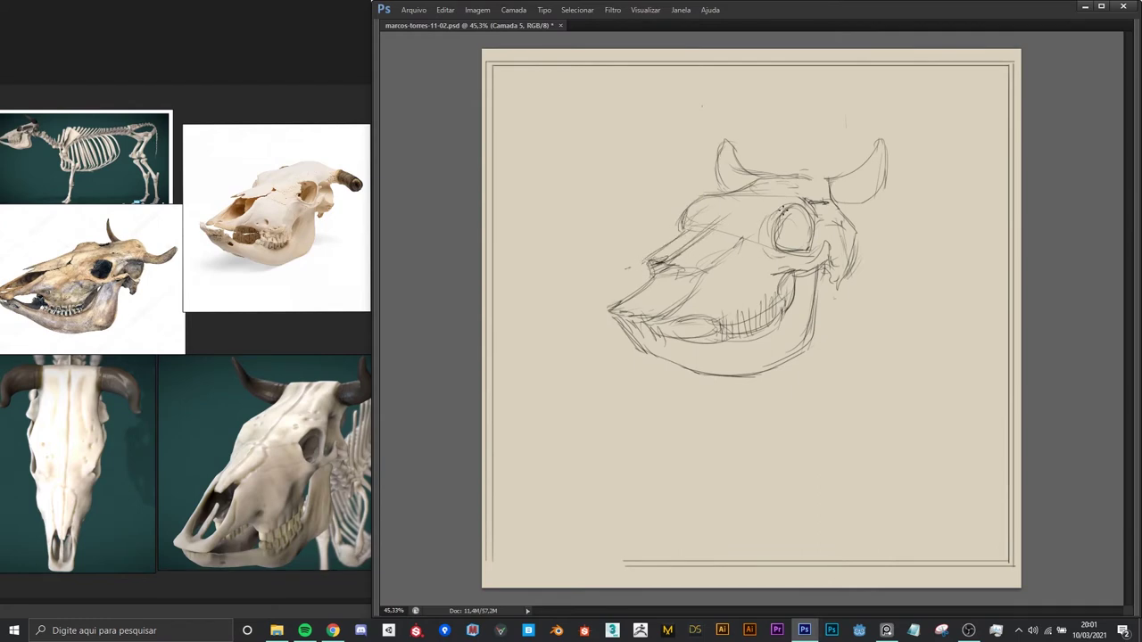
# - Scale the skull sketch up slightly with Free Transform
pyautogui.moveTo(798, 239); pyautogui.dragTo(805, 239)
pyautogui.hotkey('ctrl', 't')
pyautogui.moveTo(895, 100)
pyautogui.mouseDown()
pyautogui.moveTo(914, 83)
pyautogui.moveTo(875, 136)
pyautogui.mouseUp()
pyautogui.press('Return')
# - Trim the jaw ends at the snout tip, extend the teeth hatching and stroke the snout front
pyautogui.moveTo(542, 351)
pyautogui.mouseDown()
pyautogui.moveTo(556, 347)
pyautogui.moveTo(594, 395)
pyautogui.mouseUp()
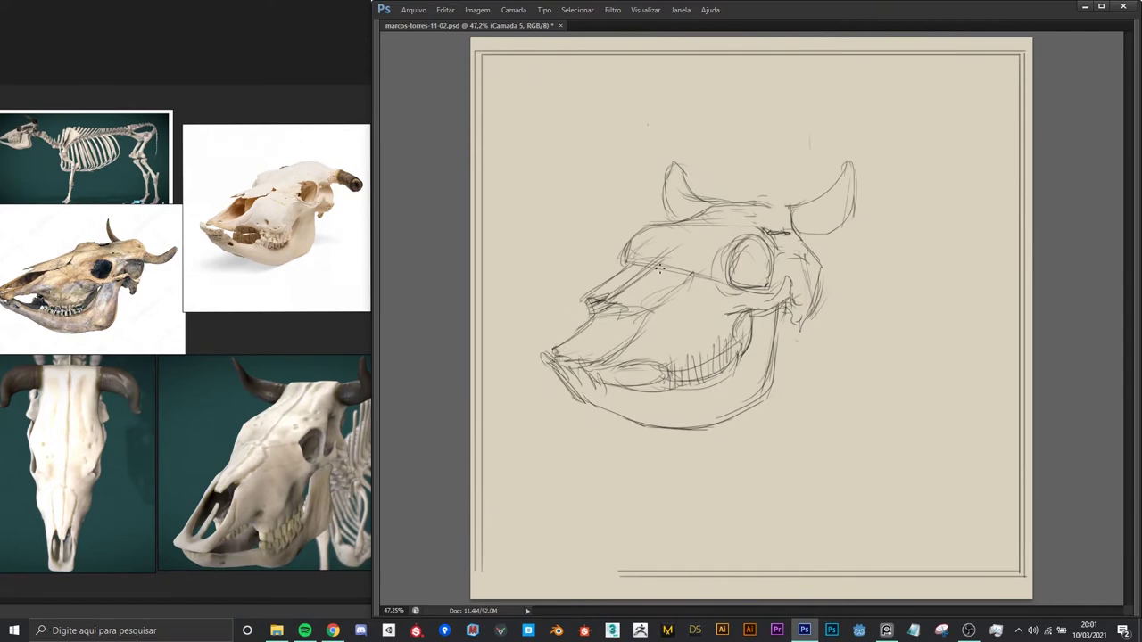
pyautogui.moveTo(682, 353)
pyautogui.mouseDown()
pyautogui.moveTo(688, 344)
pyautogui.moveTo(655, 359)
pyautogui.mouseUp()
pyautogui.moveTo(679, 283)
pyautogui.mouseDown()
pyautogui.moveTo(632, 306)
pyautogui.moveTo(643, 316)
pyautogui.moveTo(618, 350)
pyautogui.moveTo(626, 325)
pyautogui.mouseUp()
pyautogui.moveTo(575, 352)
pyautogui.mouseDown()
pyautogui.moveTo(627, 304)
pyautogui.moveTo(602, 288)
pyautogui.mouseUp()
# - Stretch the skull sketch wider to the right
pyautogui.hotkey('ctrl', 't')
pyautogui.moveTo(856, 296); pyautogui.dragTo(881, 295)
pyautogui.press('Return')
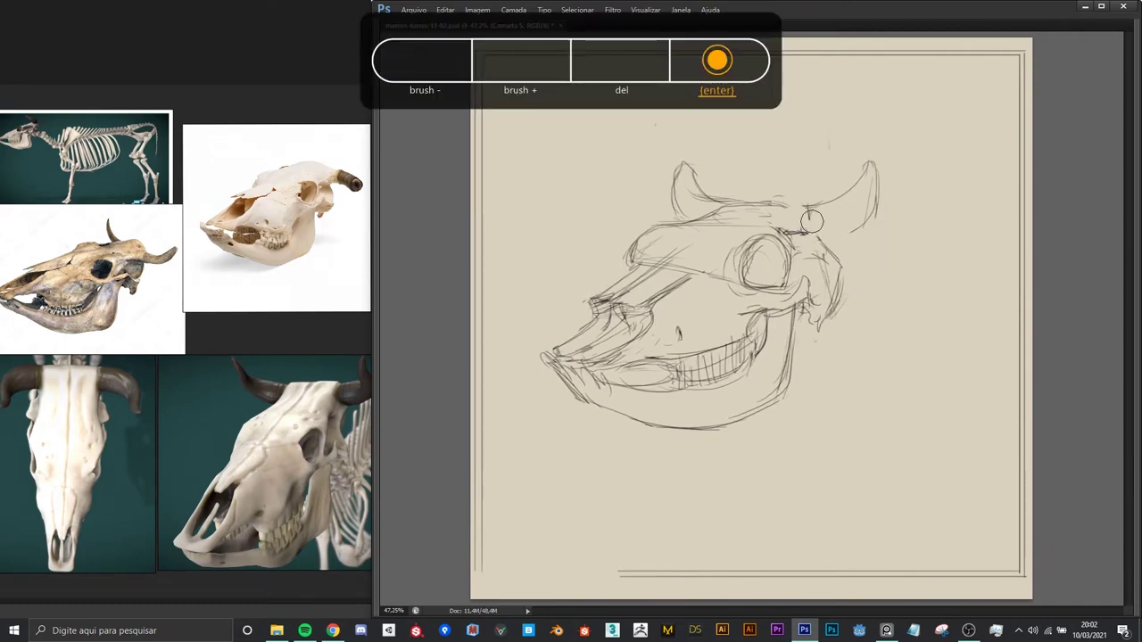
# - Redraw the right horn base and tidy the skull top and left horn contour
pyautogui.moveTo(812, 235)
pyautogui.mouseDown()
pyautogui.moveTo(869, 221)
pyautogui.moveTo(880, 192)
pyautogui.moveTo(801, 209)
pyautogui.moveTo(831, 202)
pyautogui.mouseUp()
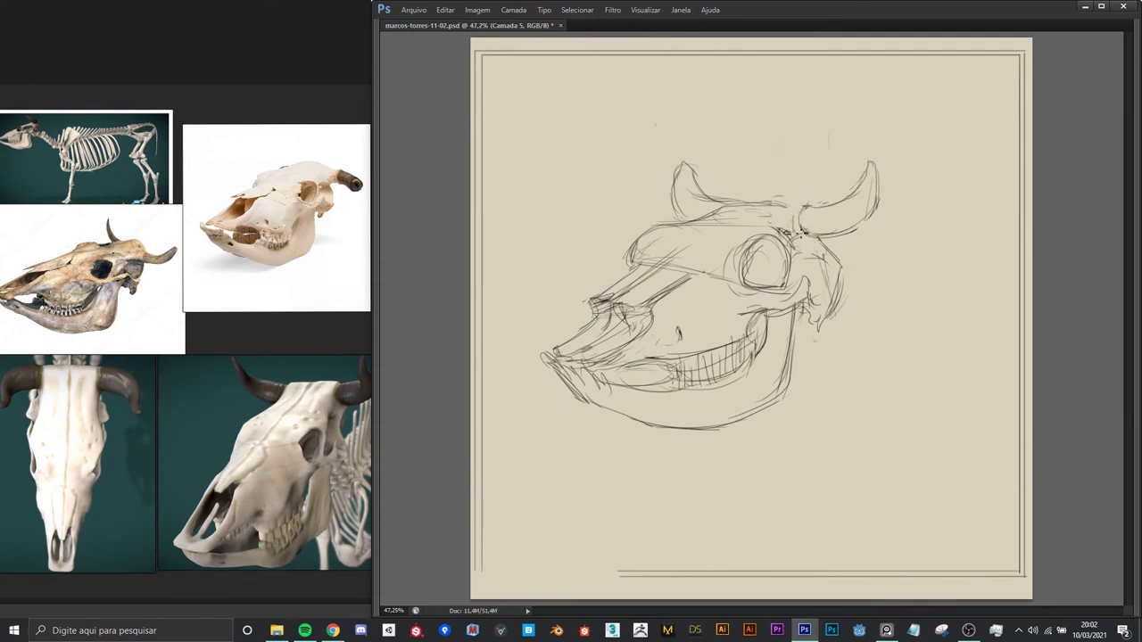
pyautogui.moveTo(769, 203)
pyautogui.mouseDown()
pyautogui.moveTo(746, 215)
pyautogui.moveTo(799, 202)
pyautogui.mouseUp()
pyautogui.moveTo(674, 175); pyautogui.dragTo(681, 206)
pyautogui.scroll(-1, 796, 278)
pyautogui.scroll(2, 796, 278)
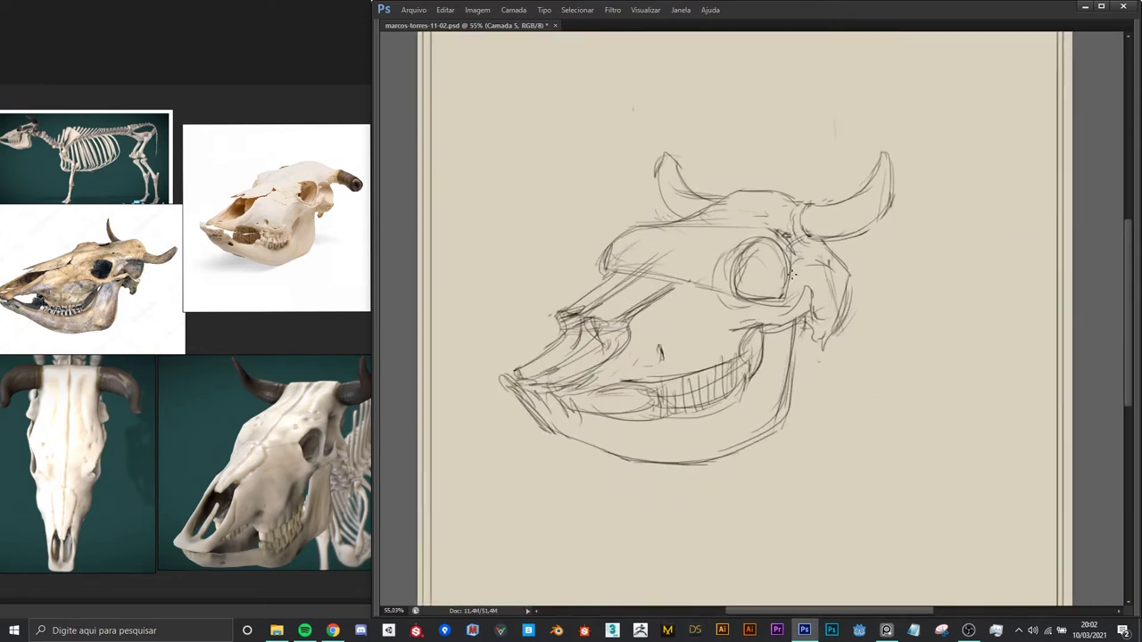
# - Reshape the eye socket, darken the brow line and add strokes toward the cheek
pyautogui.moveTo(755, 282)
pyautogui.mouseDown()
pyautogui.moveTo(769, 260)
pyautogui.moveTo(725, 284)
pyautogui.moveTo(754, 253)
pyautogui.moveTo(741, 268)
pyautogui.mouseUp()
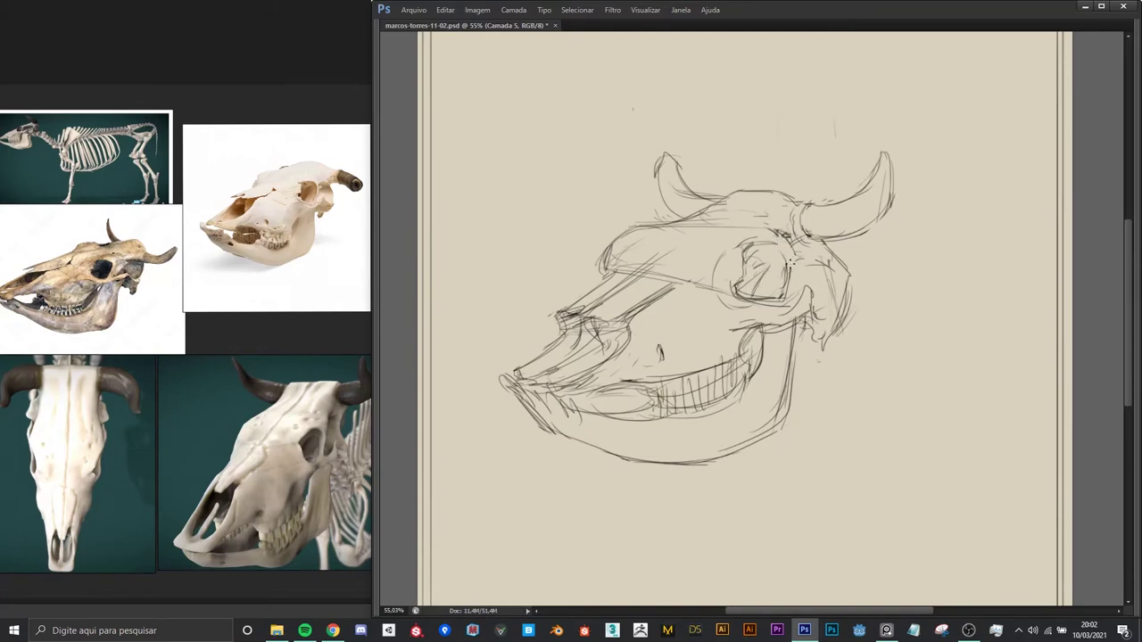
pyautogui.moveTo(778, 281); pyautogui.dragTo(776, 284)
pyautogui.moveTo(683, 278)
pyautogui.mouseDown()
pyautogui.moveTo(724, 287)
pyautogui.moveTo(699, 351)
pyautogui.mouseUp()
pyautogui.moveTo(735, 302)
pyautogui.mouseDown()
pyautogui.moveTo(749, 333)
pyautogui.moveTo(737, 382)
pyautogui.mouseUp()
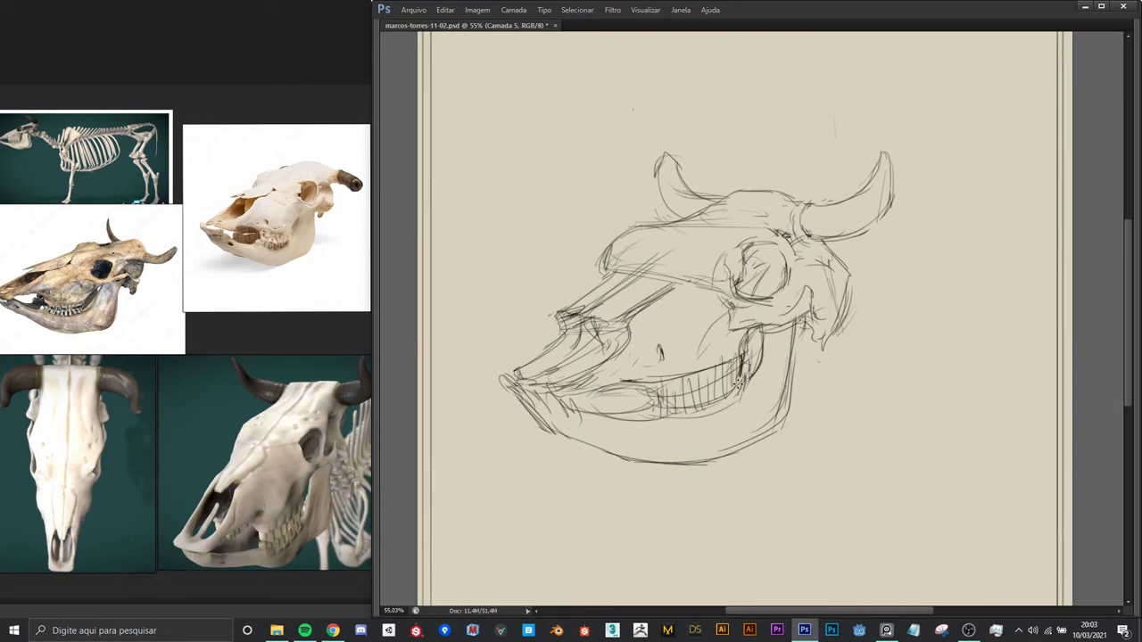
# - Hatch across the teeth and lower jaw and darken the upper teeth edge
pyautogui.moveTo(680, 416); pyautogui.dragTo(742, 394)
pyautogui.moveTo(664, 400); pyautogui.dragTo(728, 389)
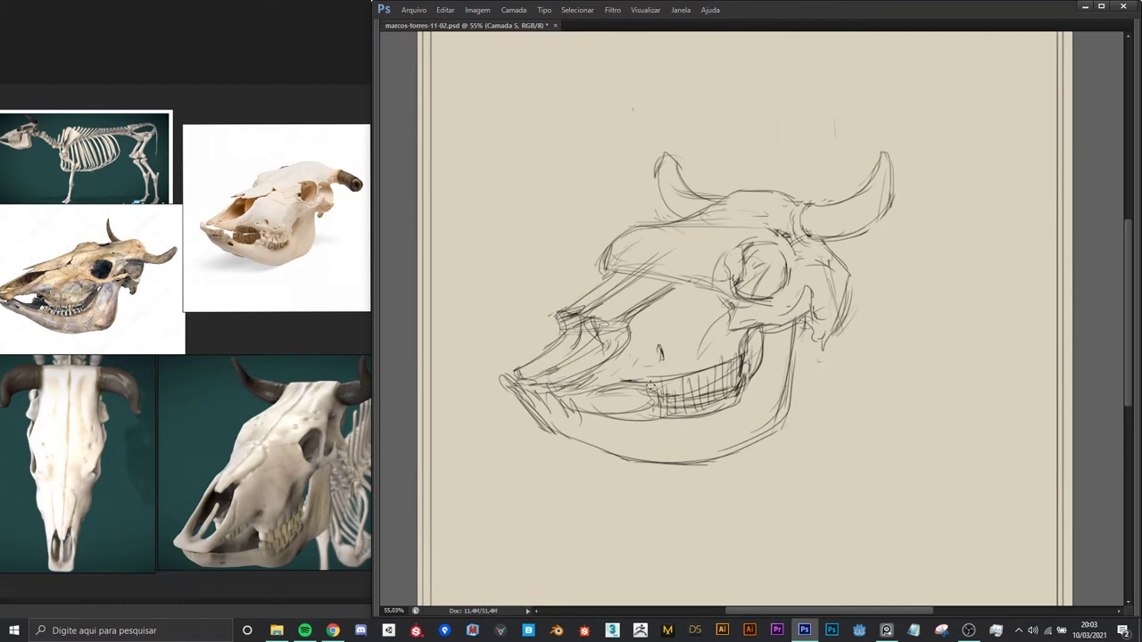
pyautogui.moveTo(603, 381); pyautogui.dragTo(738, 360)
pyautogui.moveTo(660, 376); pyautogui.dragTo(732, 358)
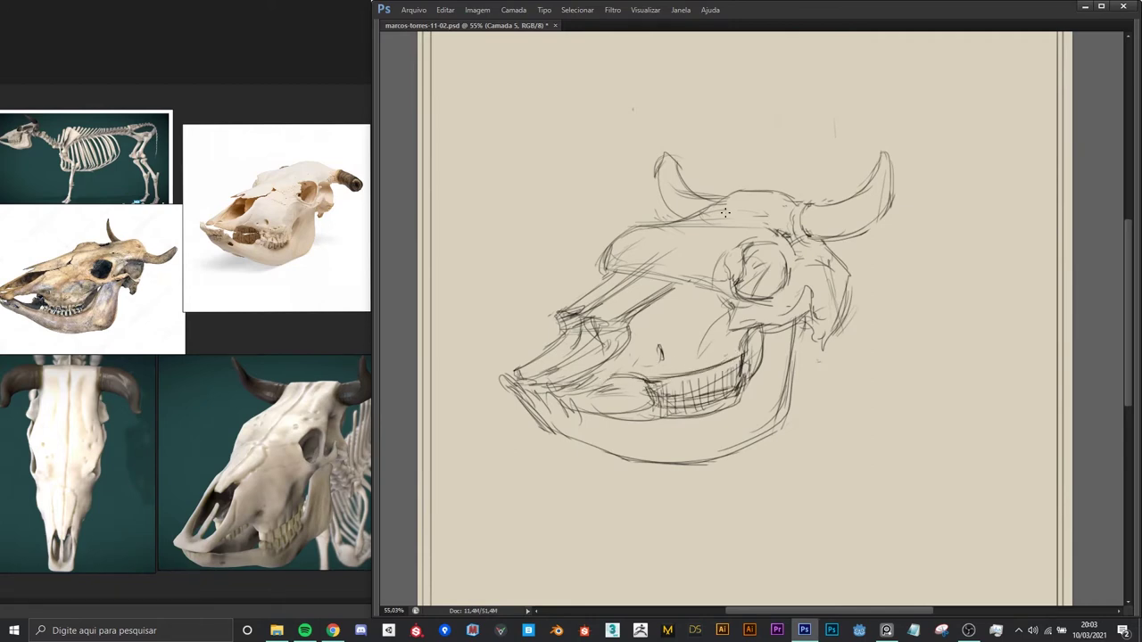
pyautogui.scroll(-5, 750, 256)
pyautogui.scroll(7, 749, 257)
# - Flip the skull sketch horizontally so it faces right
pyautogui.hotkey('ctrl', 't')
pyautogui.rightClick(749, 256)
pyautogui.click(790, 436)
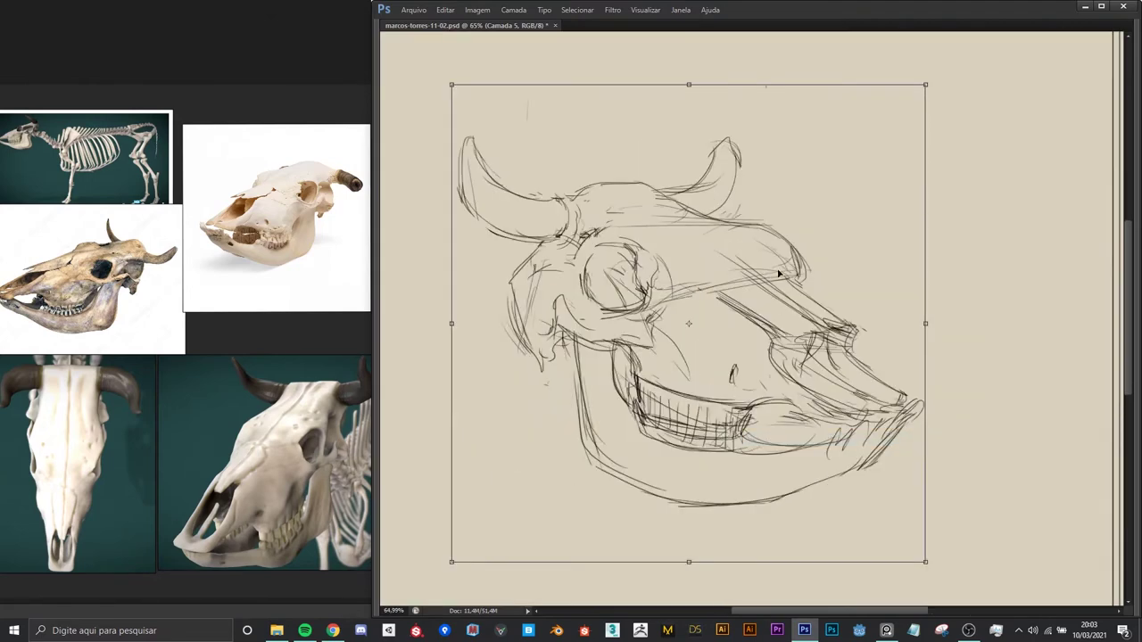
pyautogui.press('Return')
# - Squash the sketch shorter and skew its left corners to tilt the proportions
pyautogui.hotkey('ctrl', 't')
pyautogui.rightClick(664, 185)
pyautogui.click(713, 278)
pyautogui.rightClick(614, 184)
pyautogui.press('Escape')
pyautogui.rightClick(550, 175)
pyautogui.click(584, 196)
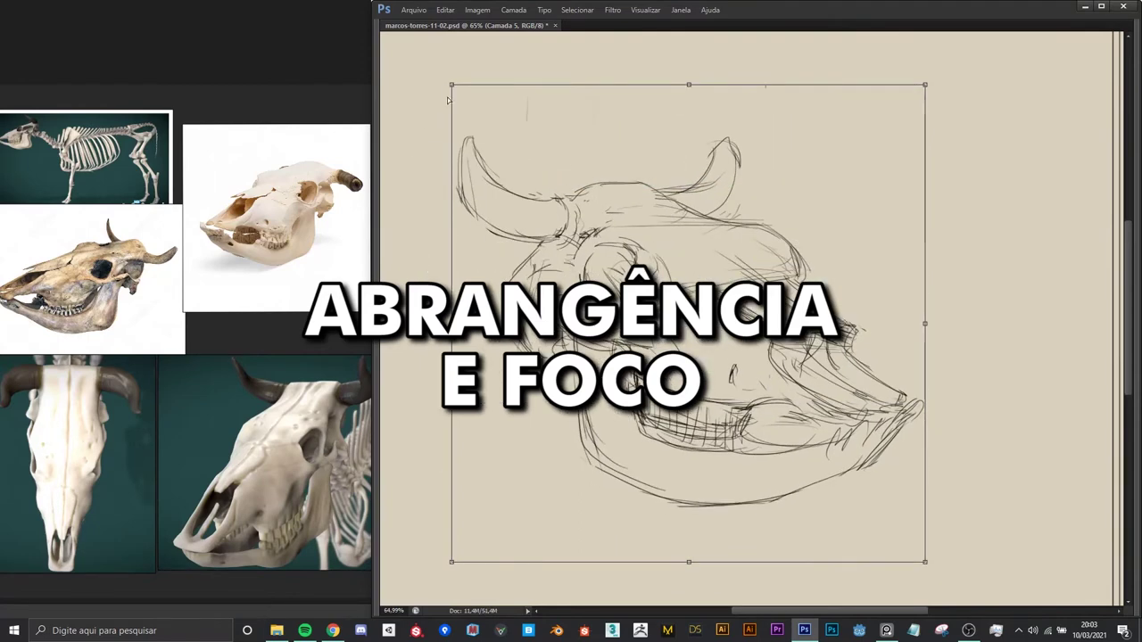
pyautogui.moveTo(687, 84); pyautogui.dragTo(688, 117)
pyautogui.moveTo(451, 117); pyautogui.dragTo(453, 144)
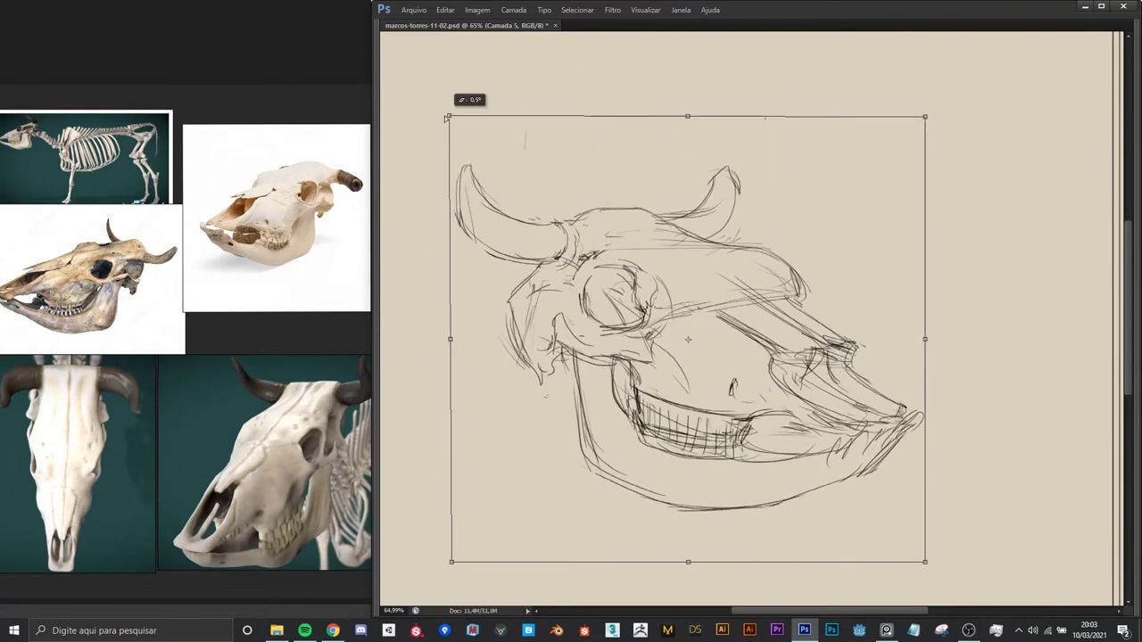
pyautogui.moveTo(451, 562); pyautogui.dragTo(452, 548)
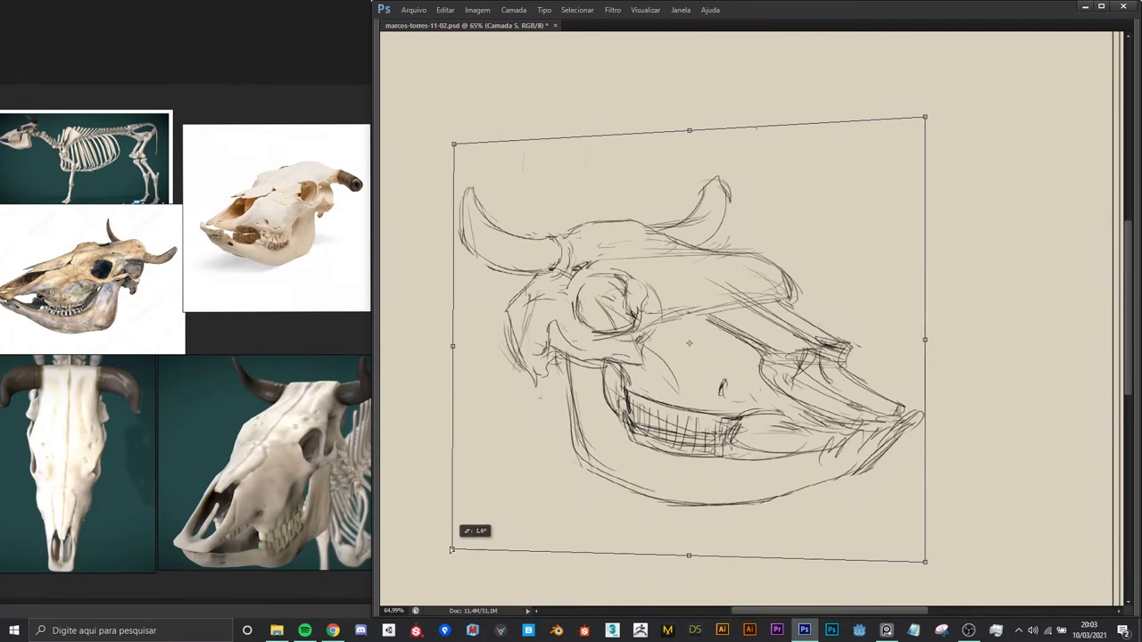
pyautogui.moveTo(925, 562); pyautogui.dragTo(926, 565)
# - Warp the horn, eye and snout leftward and commit the transform
pyautogui.rightClick(810, 216)
pyautogui.click(843, 301)
pyautogui.moveTo(773, 230); pyautogui.dragTo(754, 226)
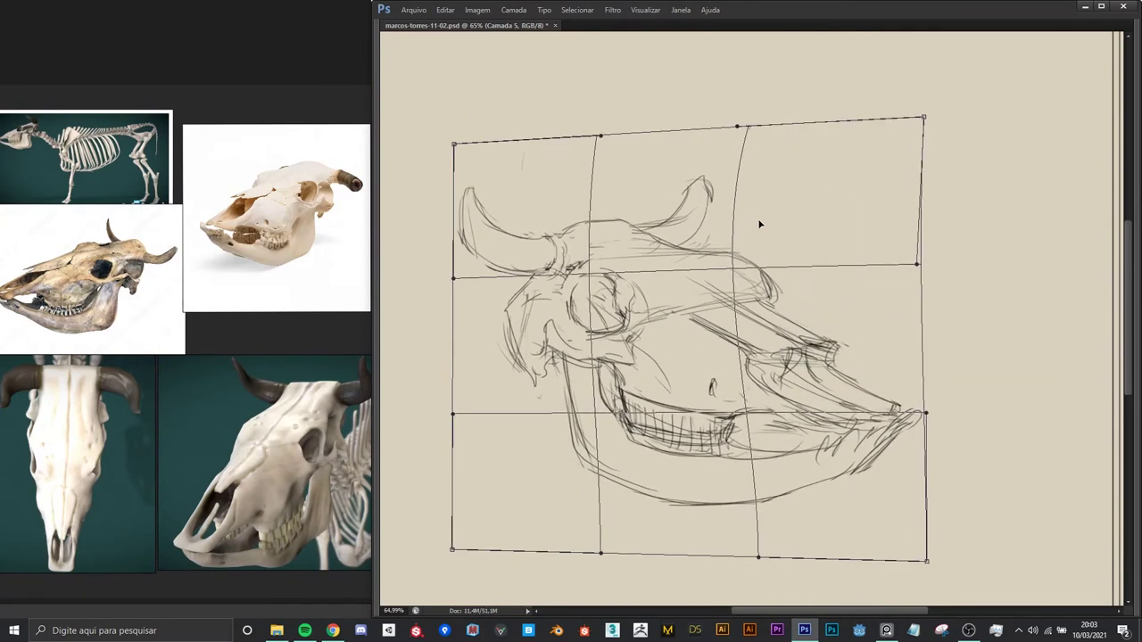
pyautogui.moveTo(866, 459); pyautogui.dragTo(828, 467)
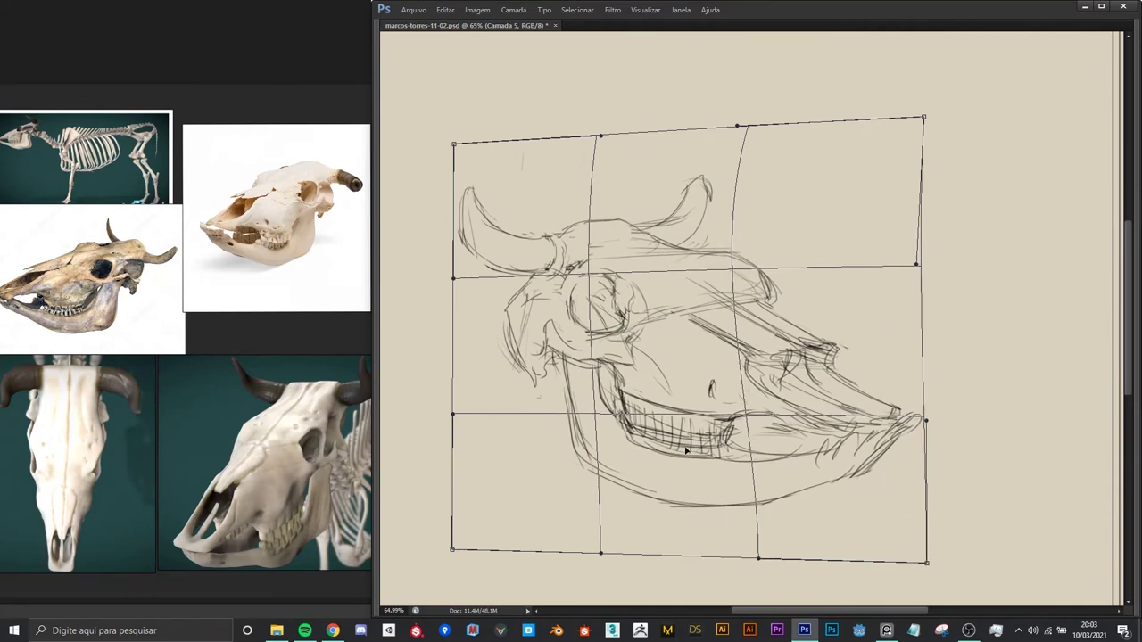
pyautogui.press('Return')
pyautogui.scroll(-2, 788, 291)
pyautogui.scroll(3, 787, 291)
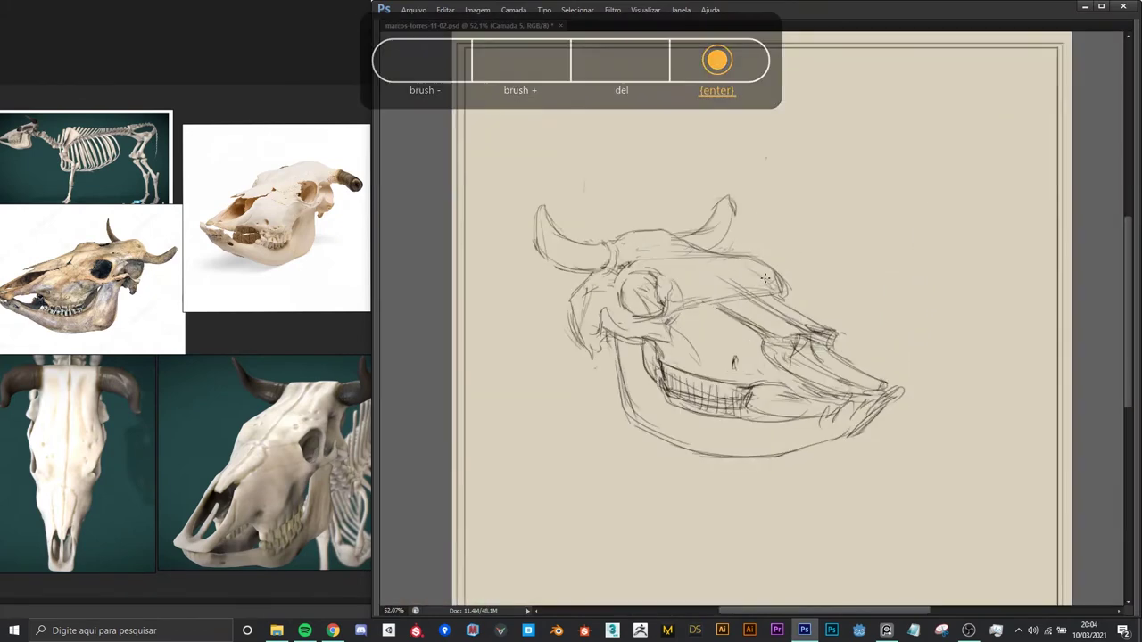
pyautogui.scroll(-1, 787, 291)
pyautogui.scroll(2, 802, 313)
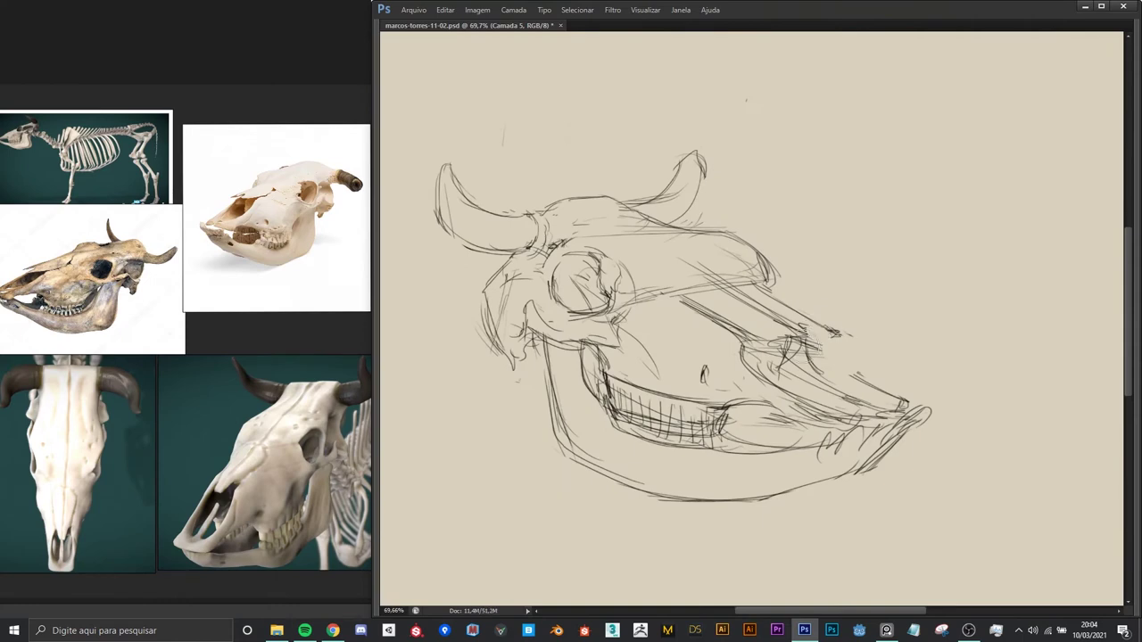
# - Add short hatching along the snout and lighten the snout-tip lines
pyautogui.moveTo(789, 337); pyautogui.dragTo(749, 348)
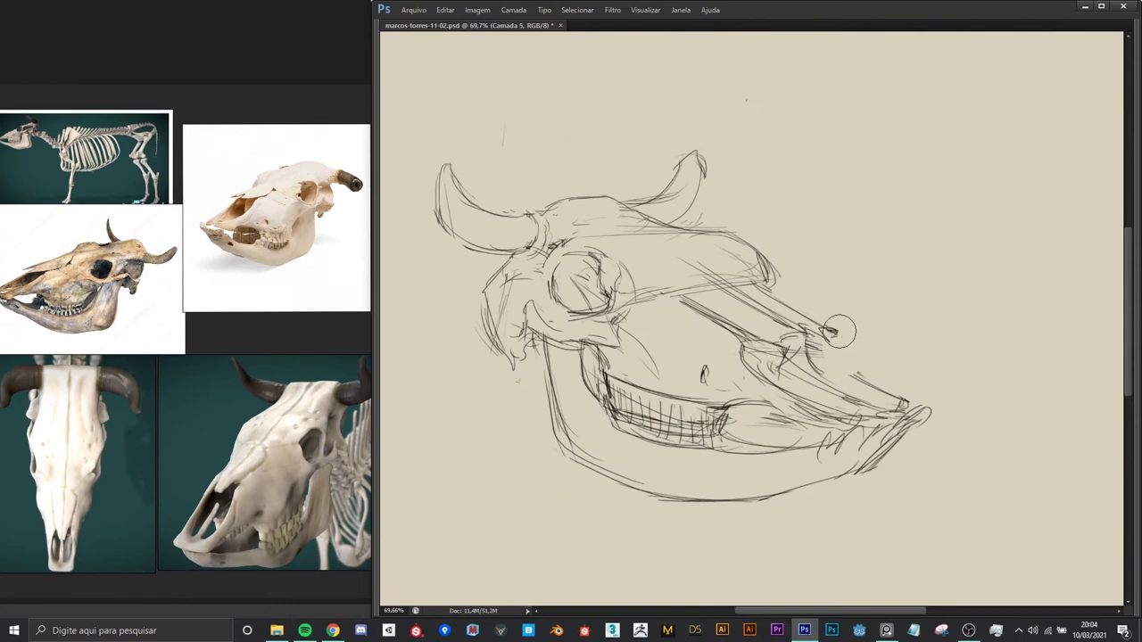
pyautogui.moveTo(900, 406)
pyautogui.mouseDown()
pyautogui.moveTo(816, 361)
pyautogui.moveTo(892, 401)
pyautogui.mouseUp()
pyautogui.moveTo(825, 375); pyautogui.dragTo(887, 401)
pyautogui.moveTo(808, 339)
pyautogui.mouseDown()
pyautogui.moveTo(816, 366)
pyautogui.moveTo(774, 289)
pyautogui.mouseUp()
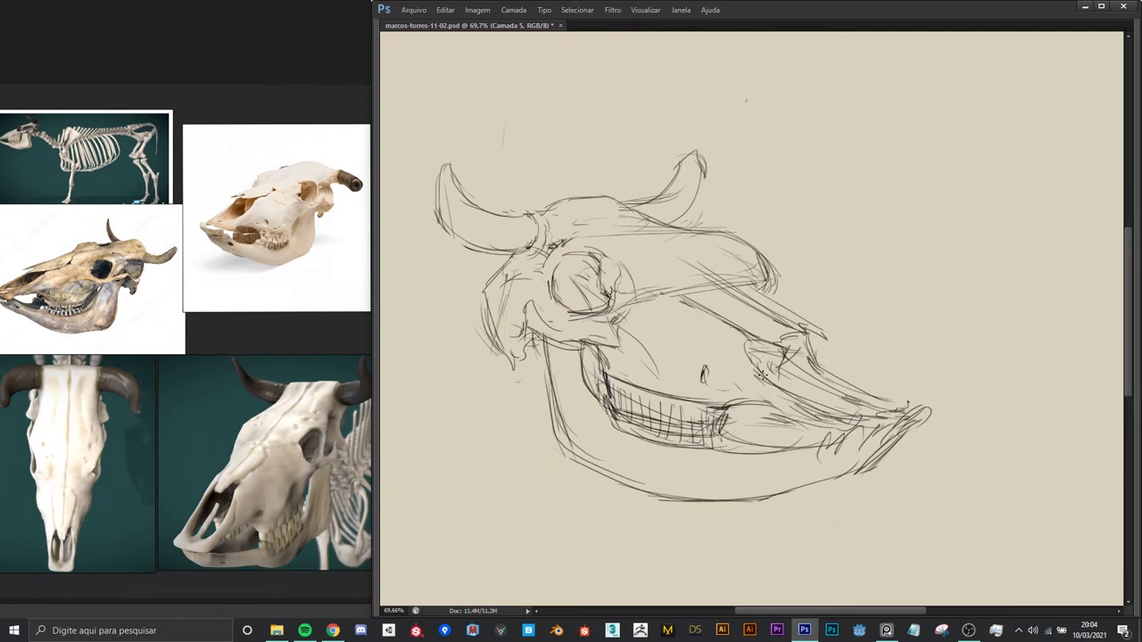
pyautogui.scroll(-2, 743, 343)
# - Flip the whole sketch horizontally
pyautogui.hotkey('ctrl', 't')
pyautogui.rightClick(764, 318)
pyautogui.click(830, 493)
pyautogui.press('Return')
pyautogui.scroll(2, 717, 317)
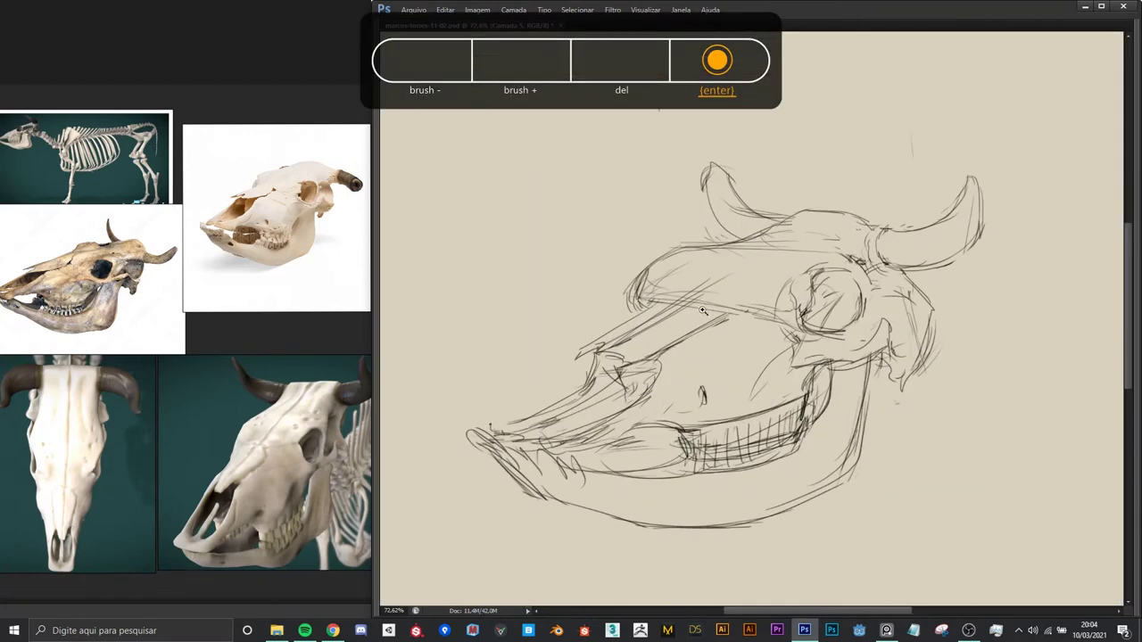
# - Firm up the upper snout lines and redraw the skull's top contour and ridge
pyautogui.moveTo(715, 284)
pyautogui.mouseDown()
pyautogui.moveTo(716, 323)
pyautogui.moveTo(642, 357)
pyautogui.mouseUp()
pyautogui.moveTo(701, 324)
pyautogui.mouseDown()
pyautogui.moveTo(660, 348)
pyautogui.moveTo(580, 354)
pyautogui.moveTo(639, 319)
pyautogui.moveTo(580, 353)
pyautogui.mouseUp()
pyautogui.moveTo(655, 300)
pyautogui.mouseDown()
pyautogui.moveTo(635, 314)
pyautogui.moveTo(649, 264)
pyautogui.moveTo(616, 278)
pyautogui.moveTo(639, 300)
pyautogui.mouseUp()
pyautogui.moveTo(683, 266); pyautogui.dragTo(649, 291)
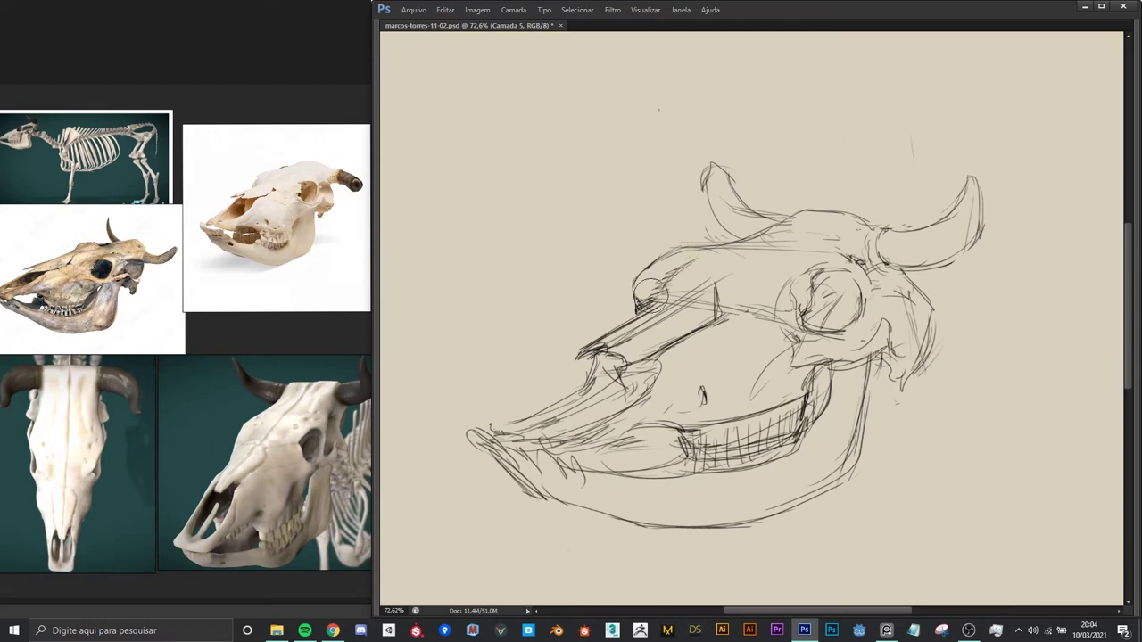
pyautogui.moveTo(660, 255); pyautogui.dragTo(719, 251)
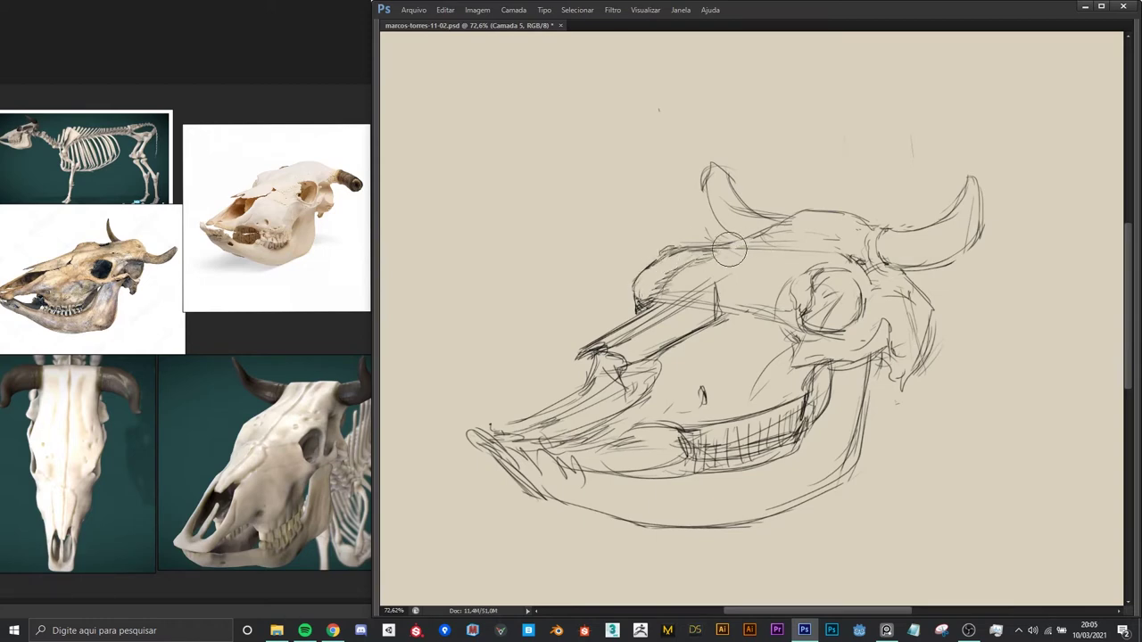
pyautogui.moveTo(748, 272)
pyautogui.mouseDown()
pyautogui.moveTo(710, 274)
pyautogui.moveTo(822, 221)
pyautogui.moveTo(737, 240)
pyautogui.moveTo(714, 278)
pyautogui.moveTo(700, 264)
pyautogui.moveTo(664, 290)
pyautogui.mouseUp()
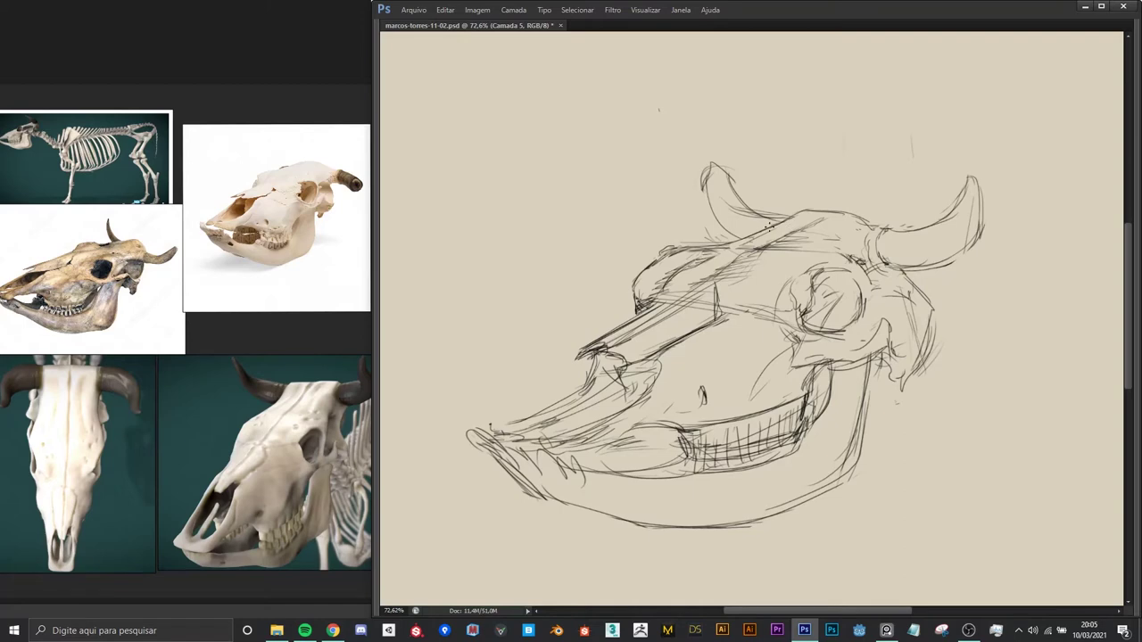
# - Outline the left horn from tip to base and hatch it
pyautogui.scroll(2, 764, 227)
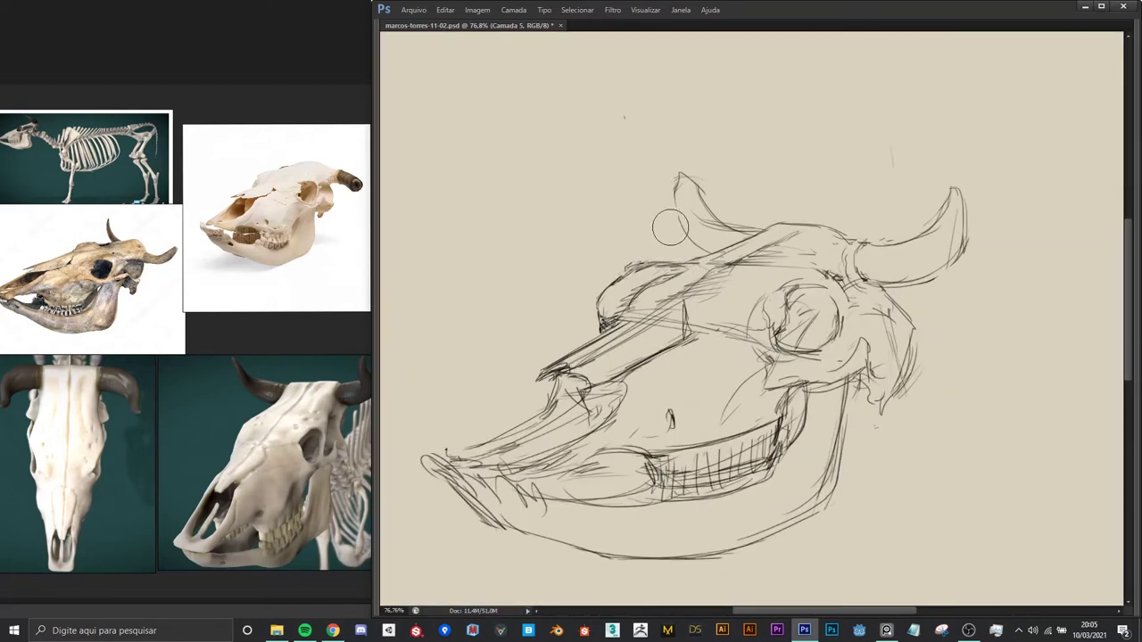
pyautogui.moveTo(678, 177); pyautogui.dragTo(732, 239)
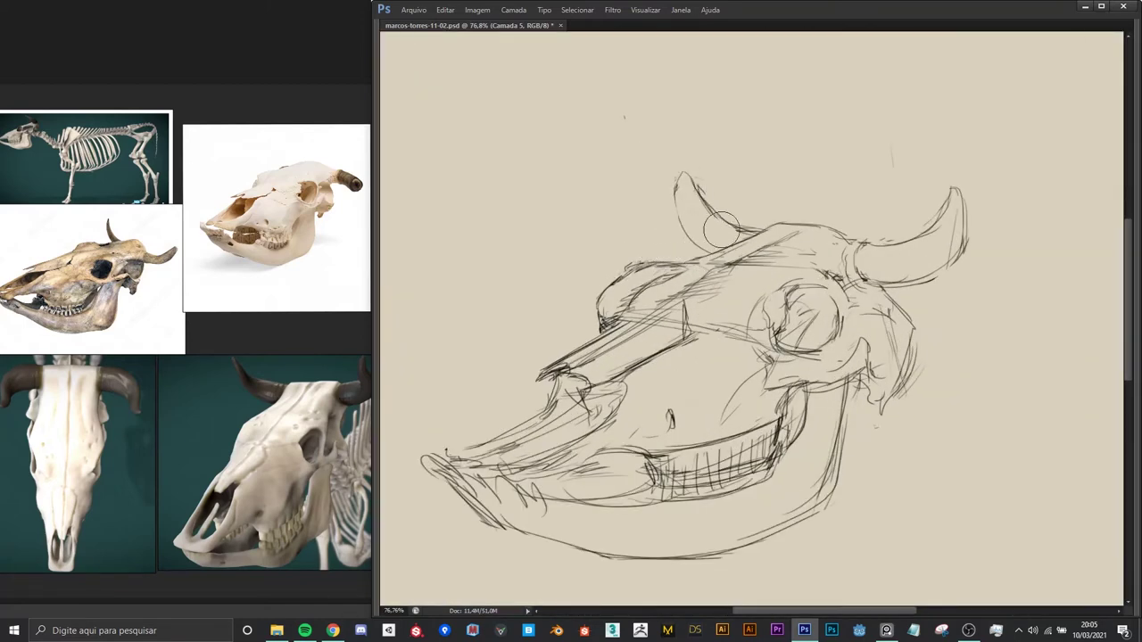
pyautogui.moveTo(718, 238)
pyautogui.mouseDown()
pyautogui.moveTo(689, 234)
pyautogui.moveTo(684, 196)
pyautogui.moveTo(711, 253)
pyautogui.moveTo(755, 248)
pyautogui.mouseUp()
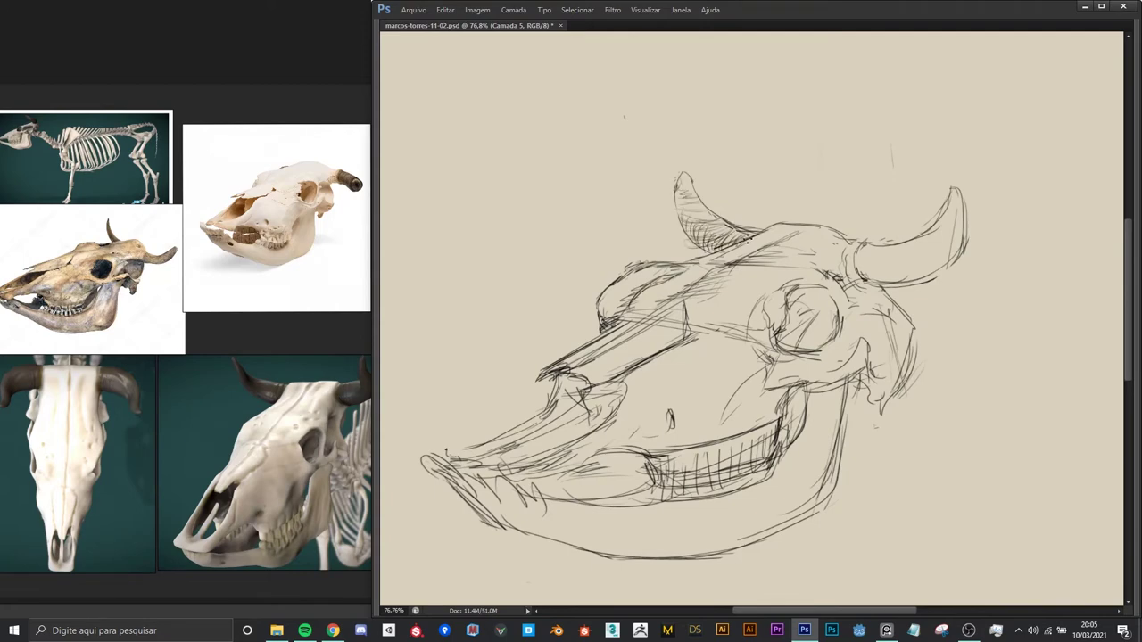
pyautogui.scroll(-3, 758, 237)
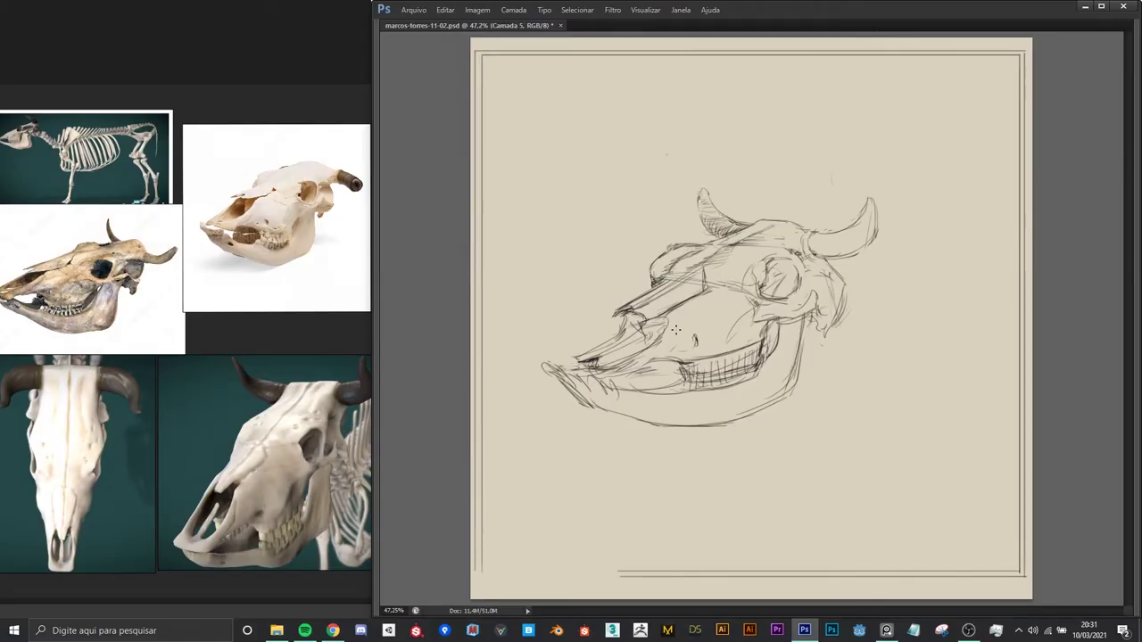
# - Hatch the snout with light then dark strokes, undoing one stray upper-snout line
pyautogui.moveTo(624, 362); pyautogui.dragTo(652, 342)
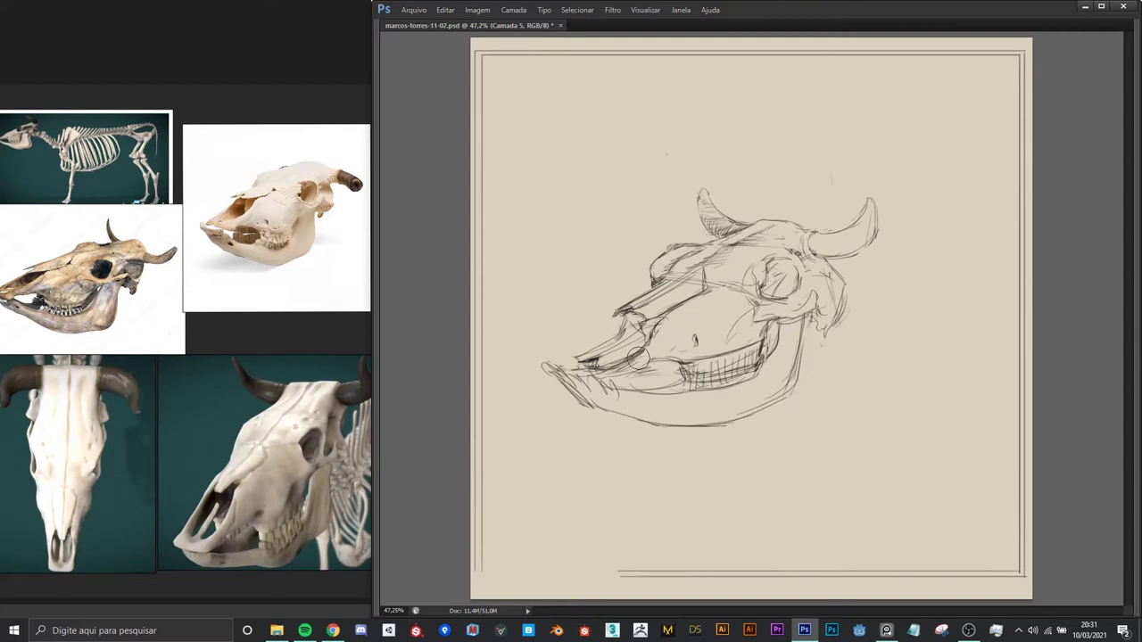
pyautogui.moveTo(637, 353)
pyautogui.mouseDown()
pyautogui.moveTo(655, 340)
pyautogui.moveTo(596, 373)
pyautogui.moveTo(604, 355)
pyautogui.mouseUp()
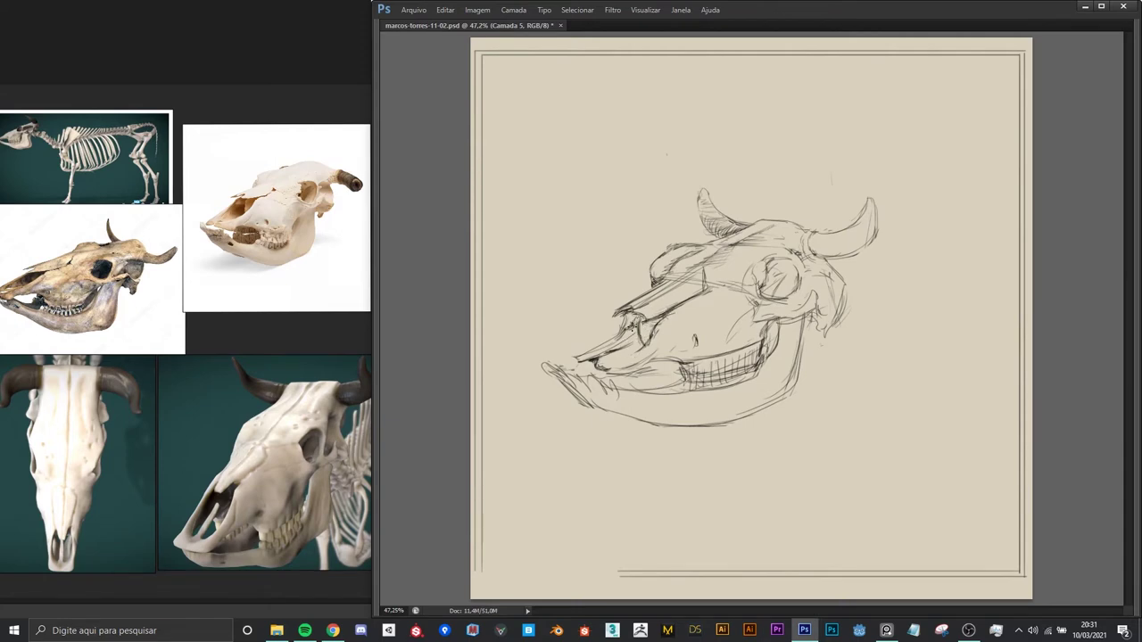
pyautogui.moveTo(641, 333); pyautogui.dragTo(594, 353)
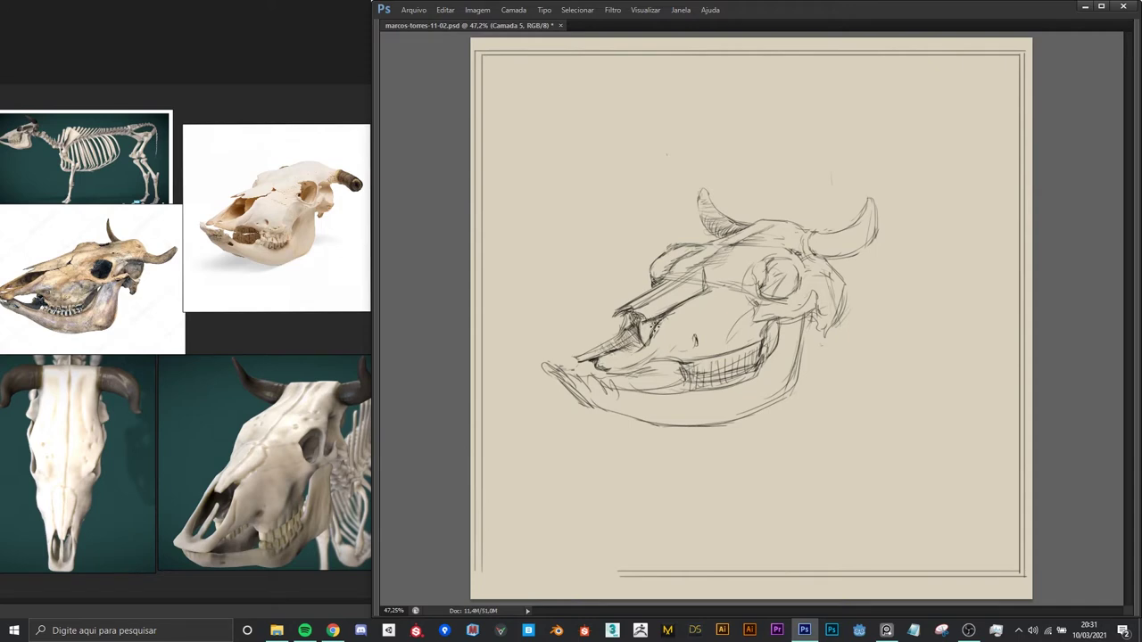
pyautogui.moveTo(614, 323)
pyautogui.mouseDown()
pyautogui.moveTo(677, 287)
pyautogui.moveTo(596, 362)
pyautogui.mouseUp()
pyautogui.hotkey('ctrl', 'z')
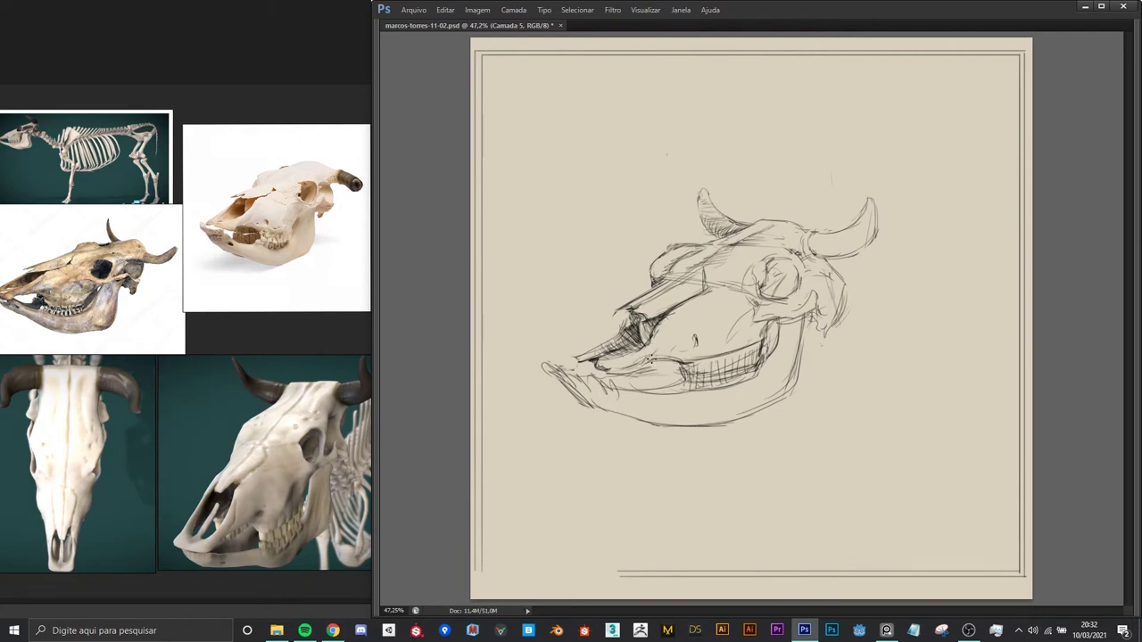
# - Darken the lower snout and jaw with small strokes and mark beside the eye socket
pyautogui.moveTo(644, 367)
pyautogui.mouseDown()
pyautogui.moveTo(601, 376)
pyautogui.moveTo(601, 364)
pyautogui.moveTo(645, 359)
pyautogui.moveTo(633, 373)
pyautogui.mouseUp()
pyautogui.moveTo(654, 353); pyautogui.dragTo(619, 366)
pyautogui.press('e')
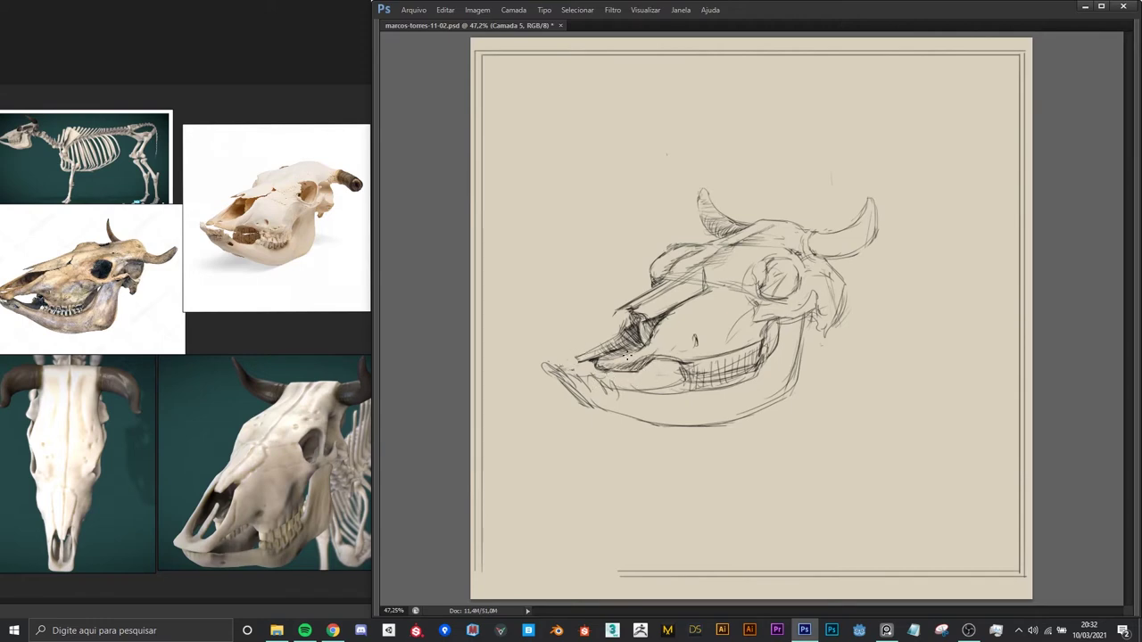
pyautogui.moveTo(675, 323); pyautogui.dragTo(677, 334)
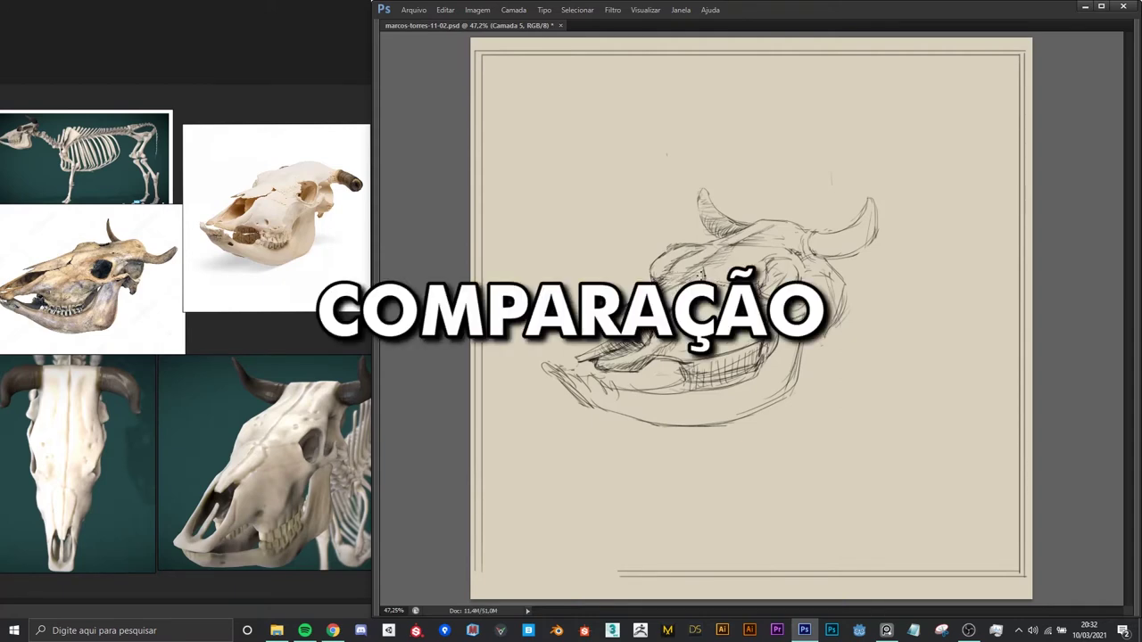
# - Darken the eye socket's top rim, interior and underside with short dark strokes
pyautogui.moveTo(666, 275); pyautogui.dragTo(674, 293)
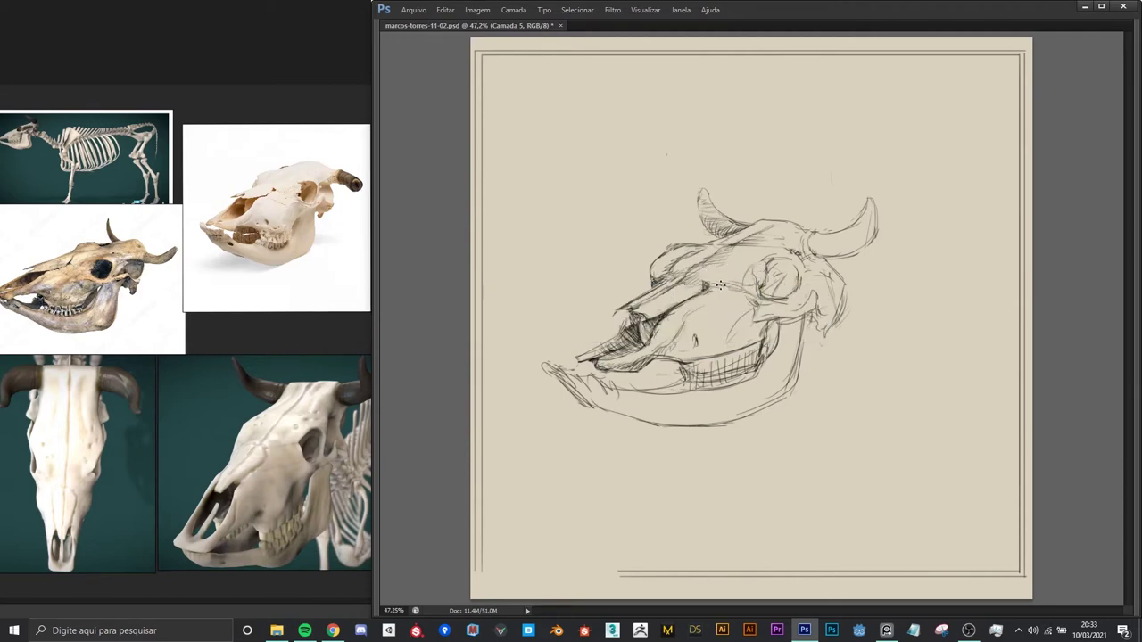
pyautogui.moveTo(755, 289)
pyautogui.mouseDown()
pyautogui.moveTo(763, 260)
pyautogui.moveTo(796, 271)
pyautogui.moveTo(760, 296)
pyautogui.moveTo(789, 271)
pyautogui.moveTo(765, 295)
pyautogui.moveTo(764, 266)
pyautogui.moveTo(745, 285)
pyautogui.moveTo(725, 279)
pyautogui.moveTo(740, 267)
pyautogui.mouseUp()
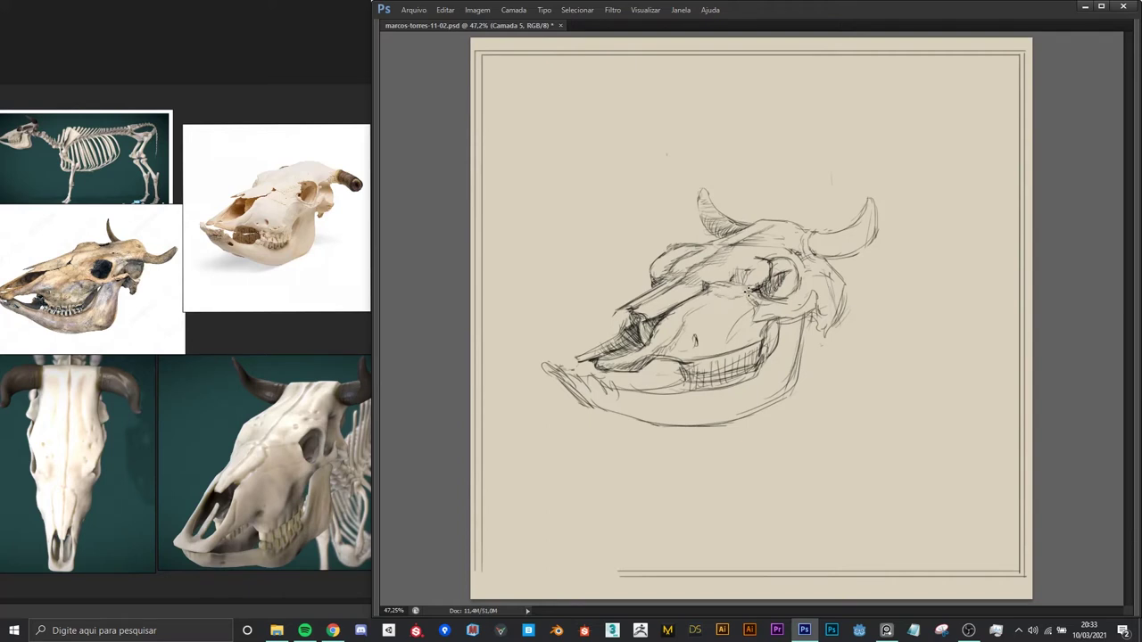
pyautogui.moveTo(742, 300)
pyautogui.mouseDown()
pyautogui.moveTo(771, 310)
pyautogui.moveTo(798, 291)
pyautogui.moveTo(787, 272)
pyautogui.moveTo(789, 284)
pyautogui.mouseUp()
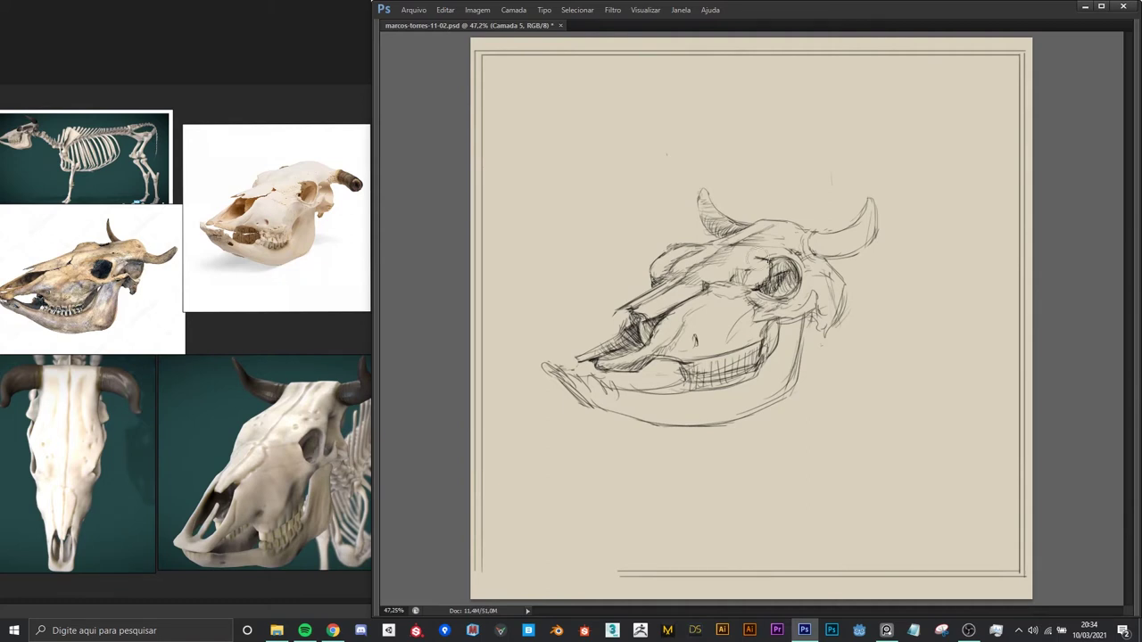
pyautogui.moveTo(778, 255)
pyautogui.mouseDown()
pyautogui.moveTo(763, 259)
pyautogui.moveTo(772, 302)
pyautogui.moveTo(799, 301)
pyautogui.mouseUp()
pyautogui.moveTo(760, 295); pyautogui.dragTo(793, 298)
pyautogui.scroll(-3, 776, 285)
pyautogui.scroll(3, 776, 285)
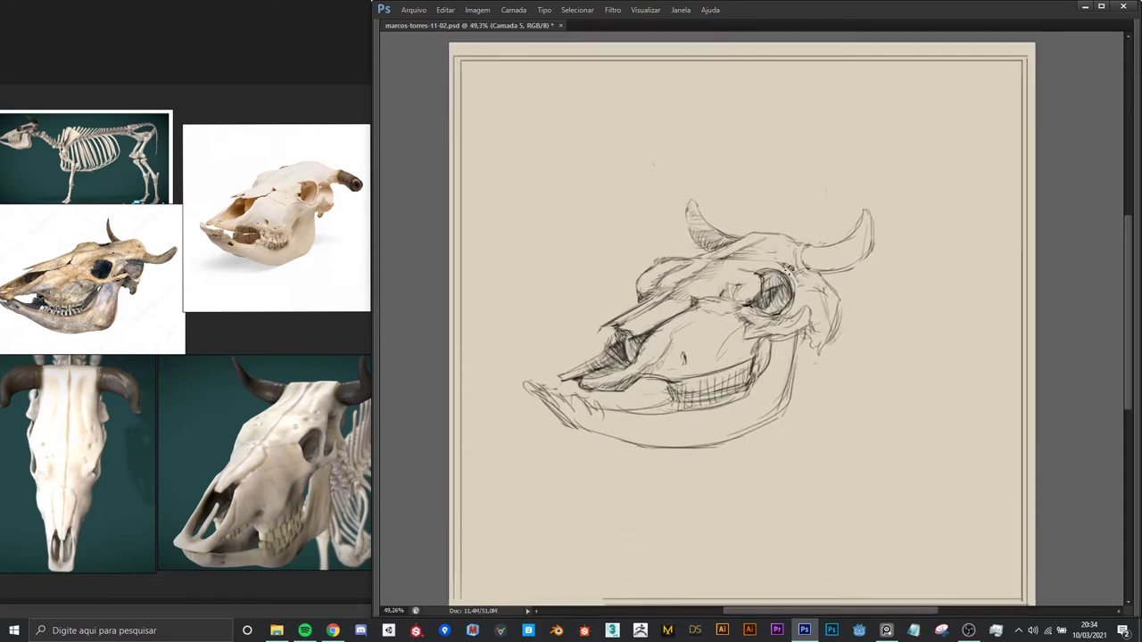
pyautogui.moveTo(797, 298); pyautogui.dragTo(695, 301)
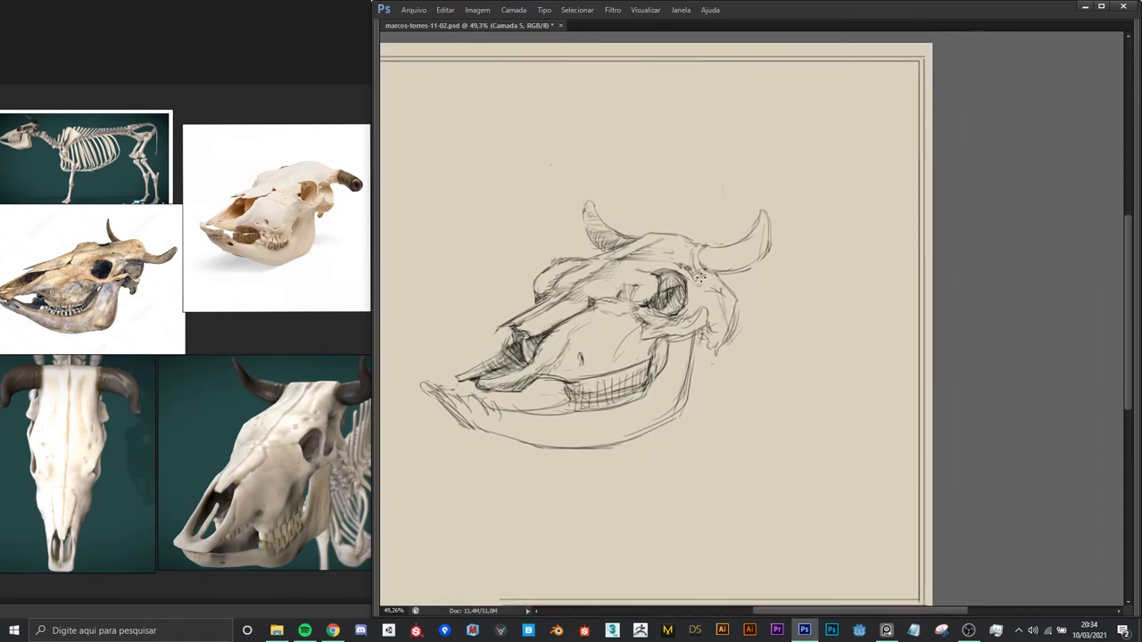
# - Add marks right of the eye socket and contour lines on cheek and jaw, undoing stray hatching
pyautogui.moveTo(697, 275)
pyautogui.mouseDown()
pyautogui.moveTo(695, 293)
pyautogui.moveTo(730, 298)
pyautogui.mouseUp()
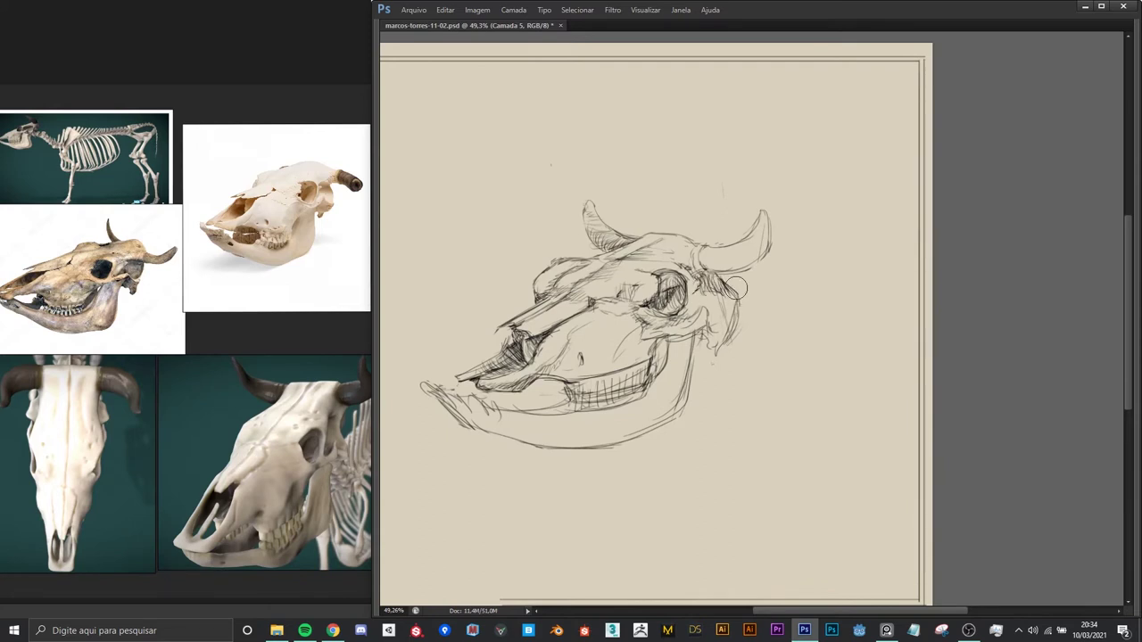
pyautogui.moveTo(719, 317)
pyautogui.mouseDown()
pyautogui.moveTo(730, 328)
pyautogui.moveTo(712, 342)
pyautogui.moveTo(727, 343)
pyautogui.mouseUp()
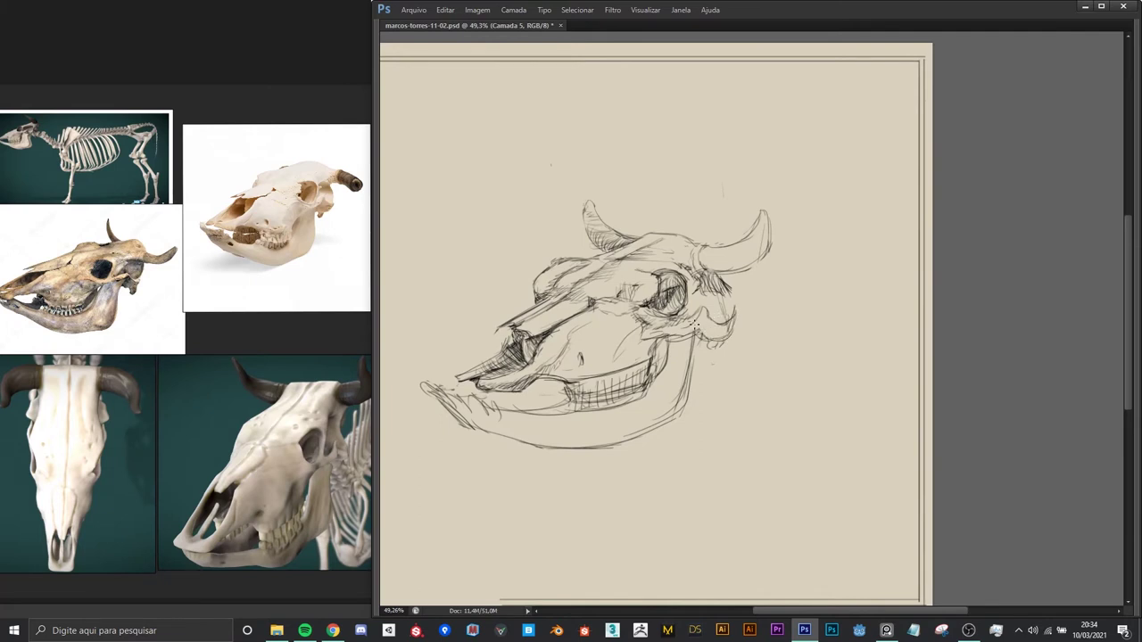
pyautogui.click(709, 335)
pyautogui.moveTo(719, 291)
pyautogui.mouseDown()
pyautogui.moveTo(731, 319)
pyautogui.moveTo(719, 333)
pyautogui.moveTo(731, 337)
pyautogui.mouseUp()
pyautogui.hotkey('ctrl', 'z')
pyautogui.hotkey('ctrl', 'z')
# - Stipple small dots beside and beneath the eye socket
pyautogui.click(726, 313)
pyautogui.click(714, 314)
pyautogui.click(679, 321)
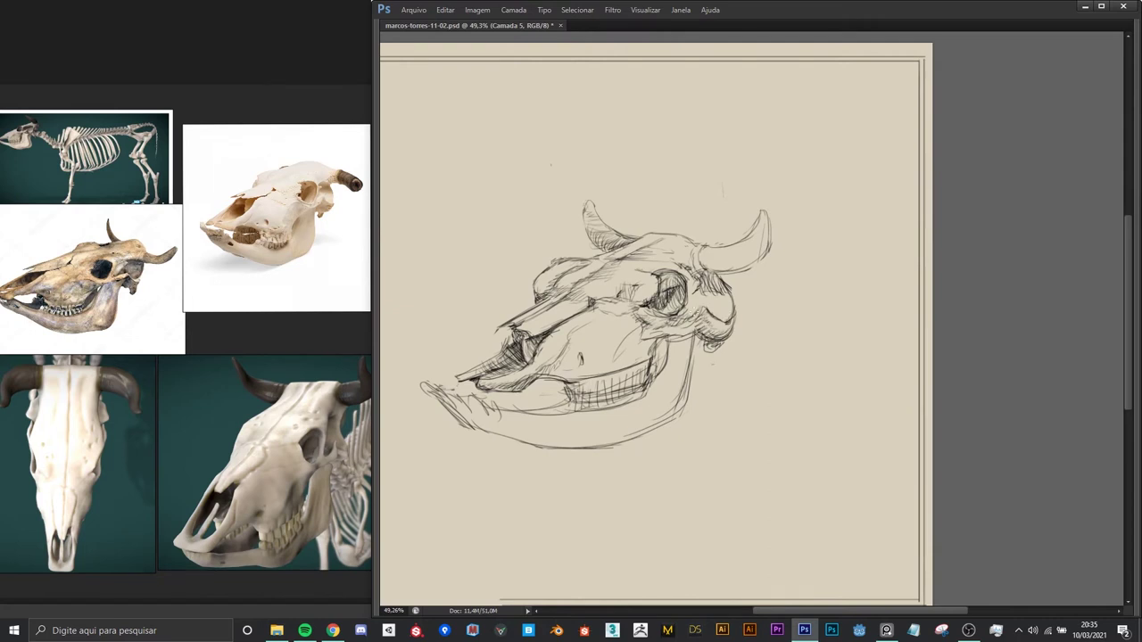
pyautogui.click(669, 323)
pyautogui.click(673, 321)
pyautogui.rightClick(704, 326)
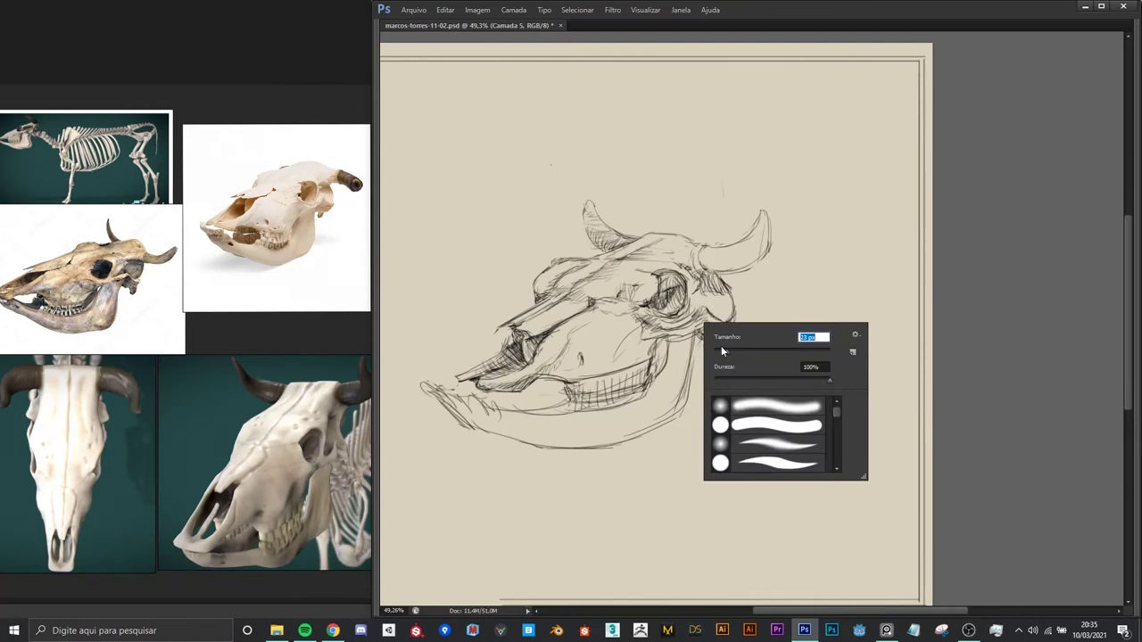
# - Hatch both horns and darken the skull top around the right horn base
pyautogui.press('Return')
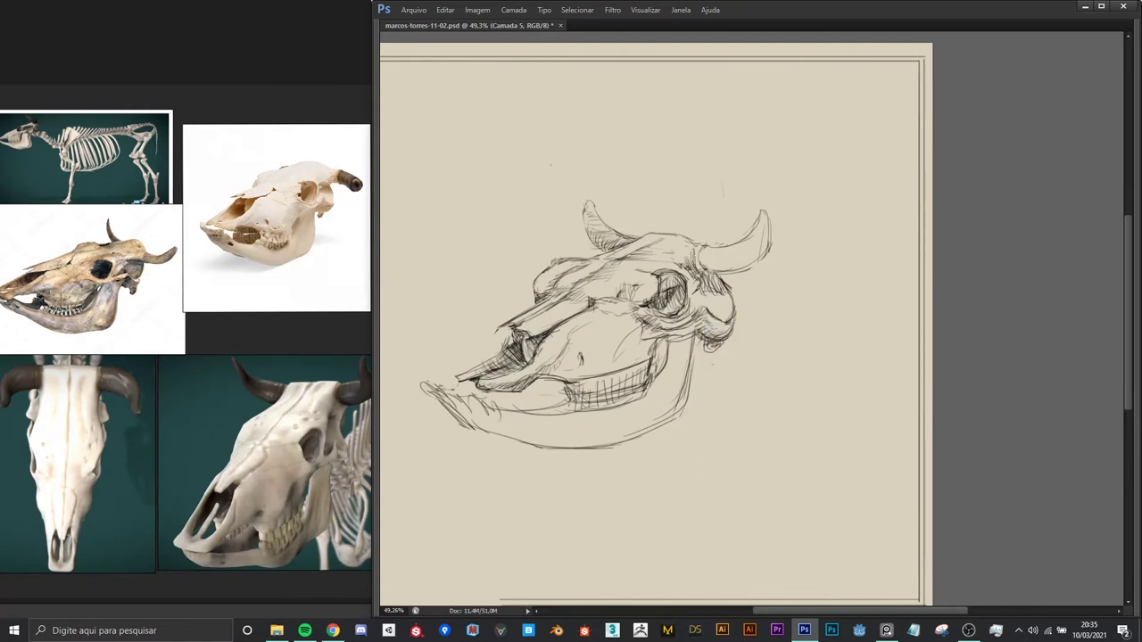
pyautogui.moveTo(713, 260)
pyautogui.mouseDown()
pyautogui.moveTo(763, 243)
pyautogui.moveTo(745, 264)
pyautogui.moveTo(767, 231)
pyautogui.mouseUp()
pyautogui.moveTo(583, 205); pyautogui.dragTo(597, 250)
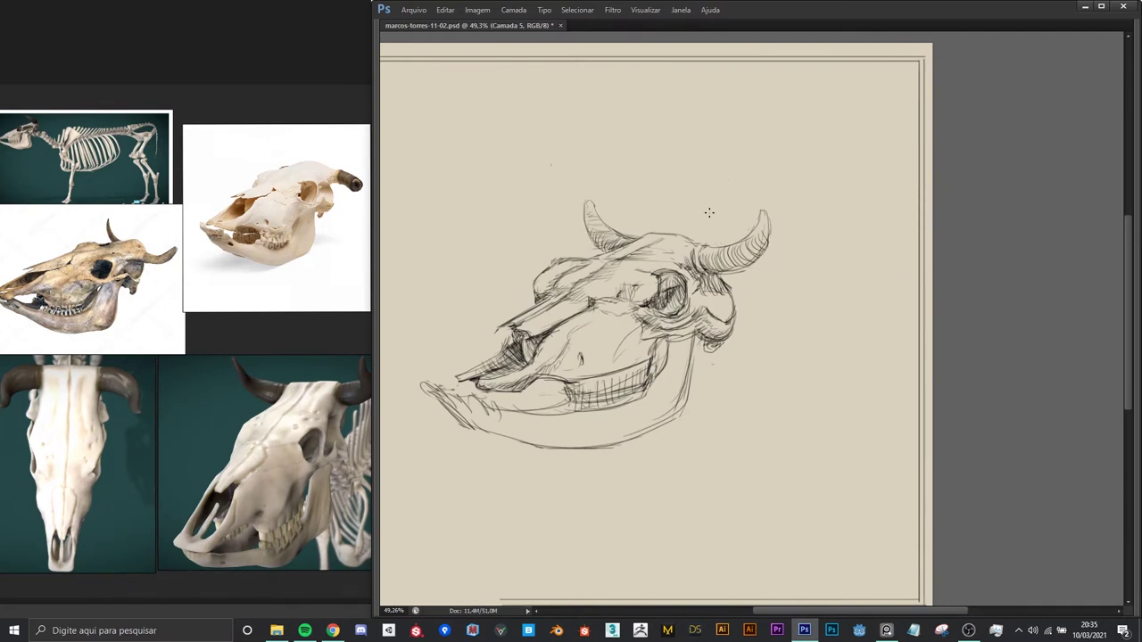
pyautogui.moveTo(687, 239); pyautogui.dragTo(694, 248)
pyautogui.moveTo(649, 267); pyautogui.dragTo(675, 257)
pyautogui.moveTo(650, 257)
pyautogui.mouseDown()
pyautogui.moveTo(682, 305)
pyautogui.moveTo(687, 295)
pyautogui.moveTo(669, 308)
pyautogui.mouseUp()
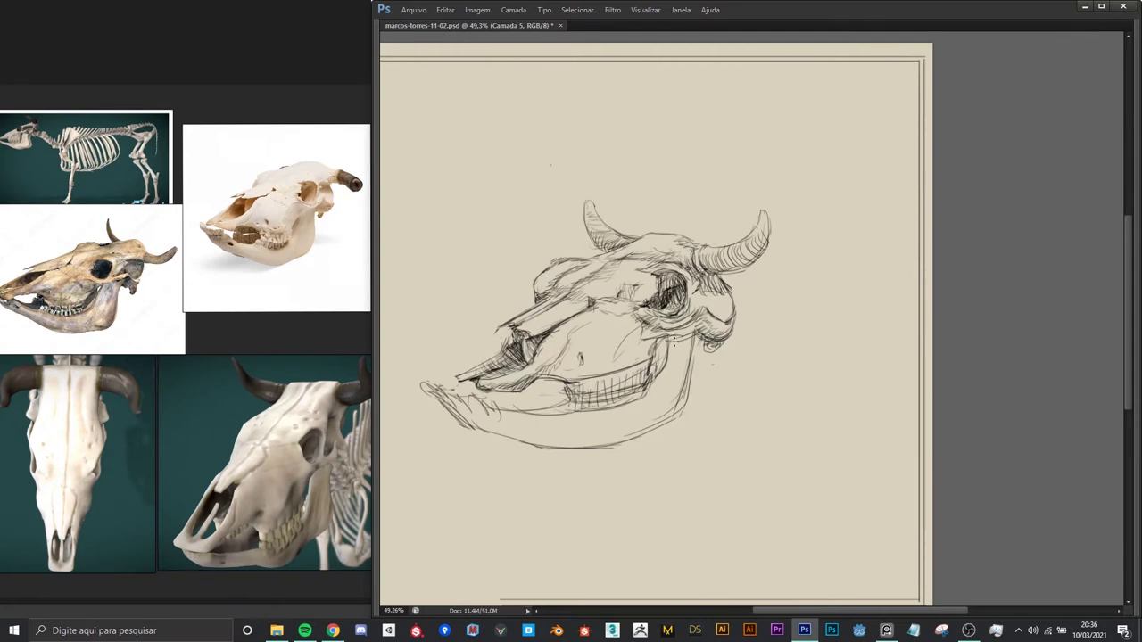
# - Hatch below the eye socket, along the back of the jaw and the lower jaw
pyautogui.moveTo(676, 337)
pyautogui.mouseDown()
pyautogui.moveTo(670, 357)
pyautogui.moveTo(701, 348)
pyautogui.moveTo(694, 392)
pyautogui.moveTo(671, 415)
pyautogui.mouseUp()
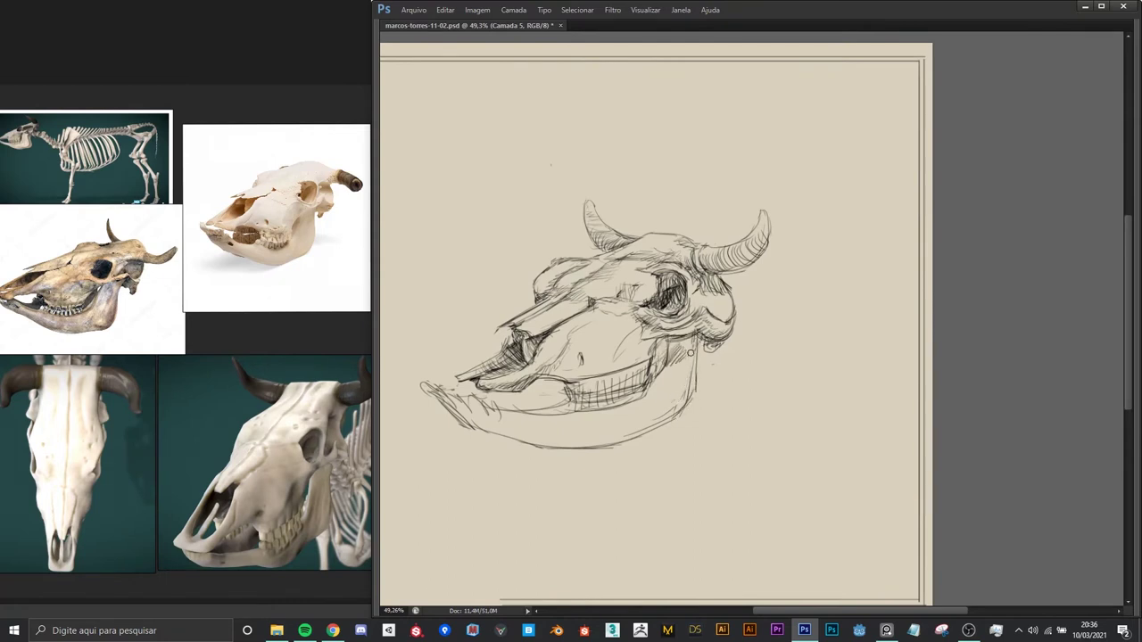
pyautogui.moveTo(685, 337)
pyautogui.mouseDown()
pyautogui.moveTo(671, 371)
pyautogui.moveTo(688, 371)
pyautogui.mouseUp()
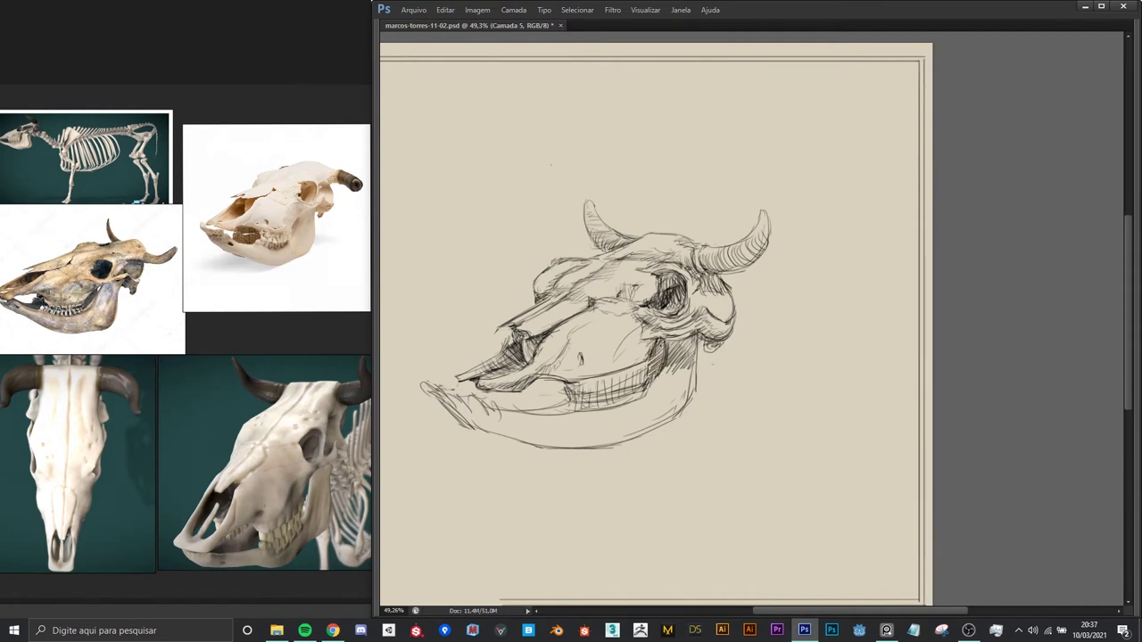
pyautogui.moveTo(668, 361); pyautogui.dragTo(652, 383)
pyautogui.moveTo(673, 403)
pyautogui.mouseDown()
pyautogui.moveTo(660, 415)
pyautogui.moveTo(696, 339)
pyautogui.mouseUp()
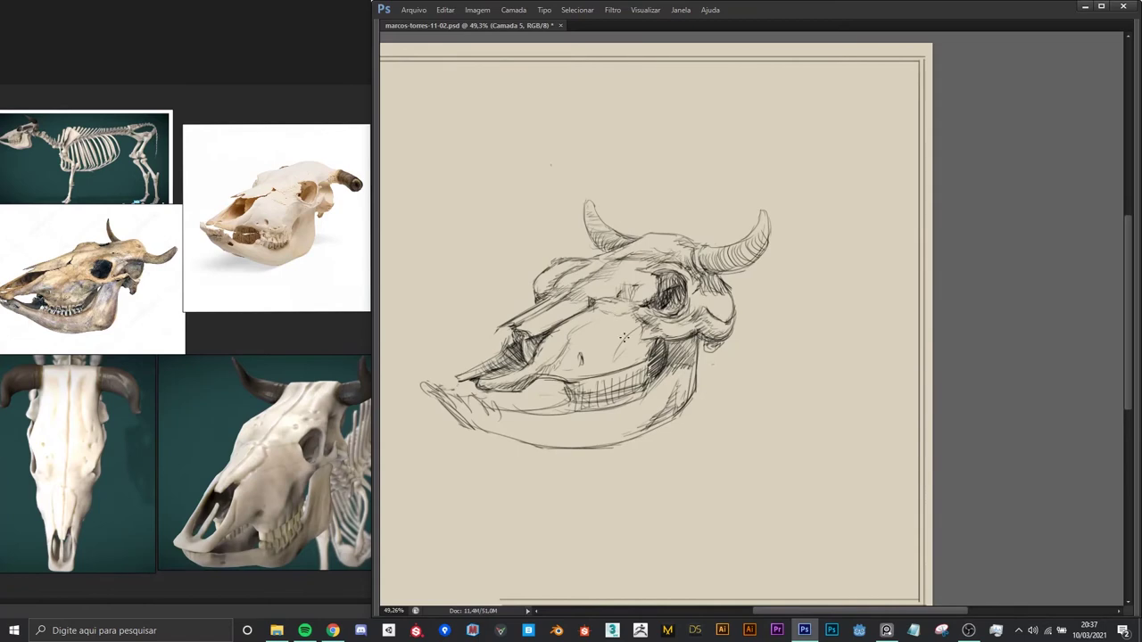
# - Zoom in and hatch beside the eye socket, the horn base and the cheek
pyautogui.scroll(2, 576, 300)
pyautogui.scroll(2, 624, 286)
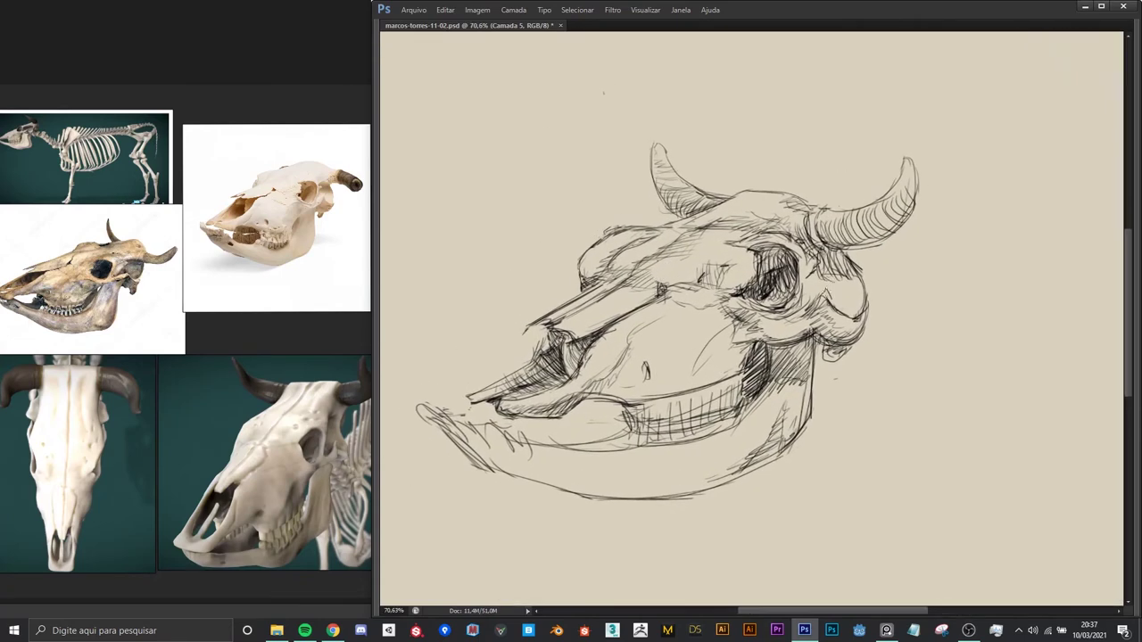
pyautogui.moveTo(842, 266)
pyautogui.mouseDown()
pyautogui.moveTo(835, 299)
pyautogui.moveTo(847, 296)
pyautogui.mouseUp()
pyautogui.moveTo(840, 246)
pyautogui.mouseDown()
pyautogui.moveTo(817, 253)
pyautogui.moveTo(818, 287)
pyautogui.mouseUp()
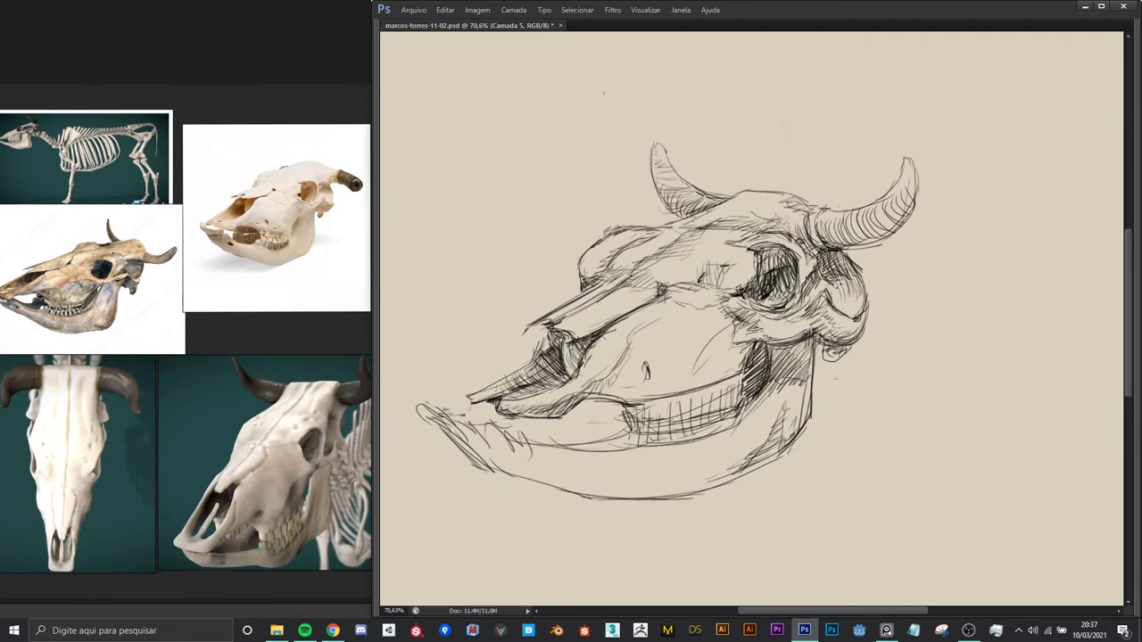
pyautogui.moveTo(861, 273)
pyautogui.mouseDown()
pyautogui.moveTo(838, 300)
pyautogui.moveTo(854, 305)
pyautogui.moveTo(868, 264)
pyautogui.mouseUp()
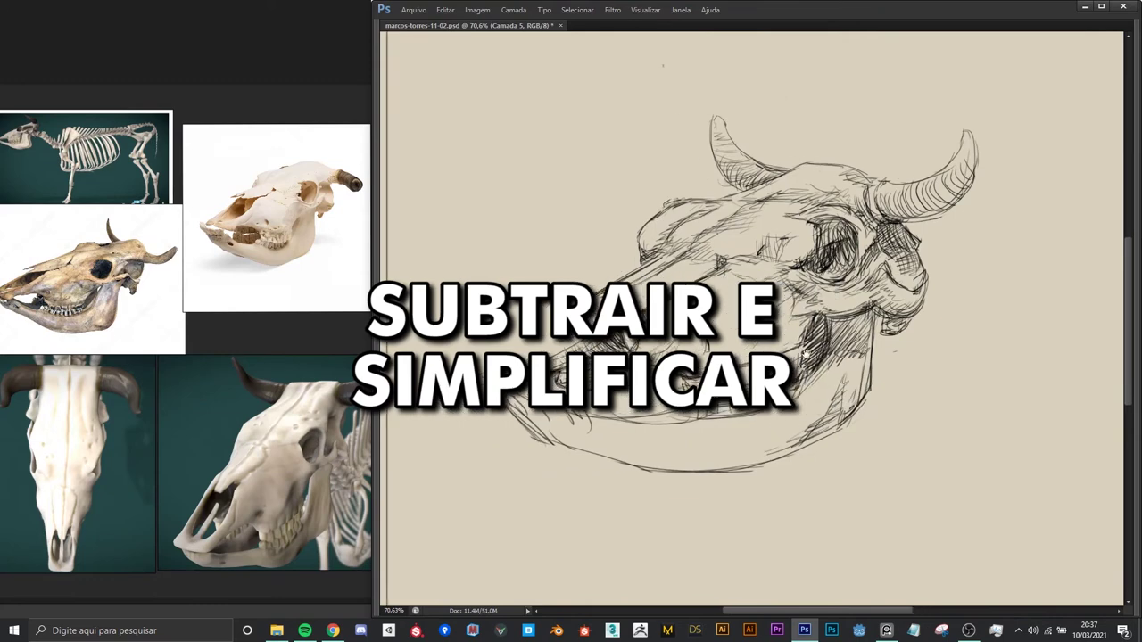
pyautogui.moveTo(778, 297)
pyautogui.mouseDown()
pyautogui.moveTo(796, 312)
pyautogui.moveTo(760, 334)
pyautogui.moveTo(751, 355)
pyautogui.moveTo(806, 323)
pyautogui.mouseUp()
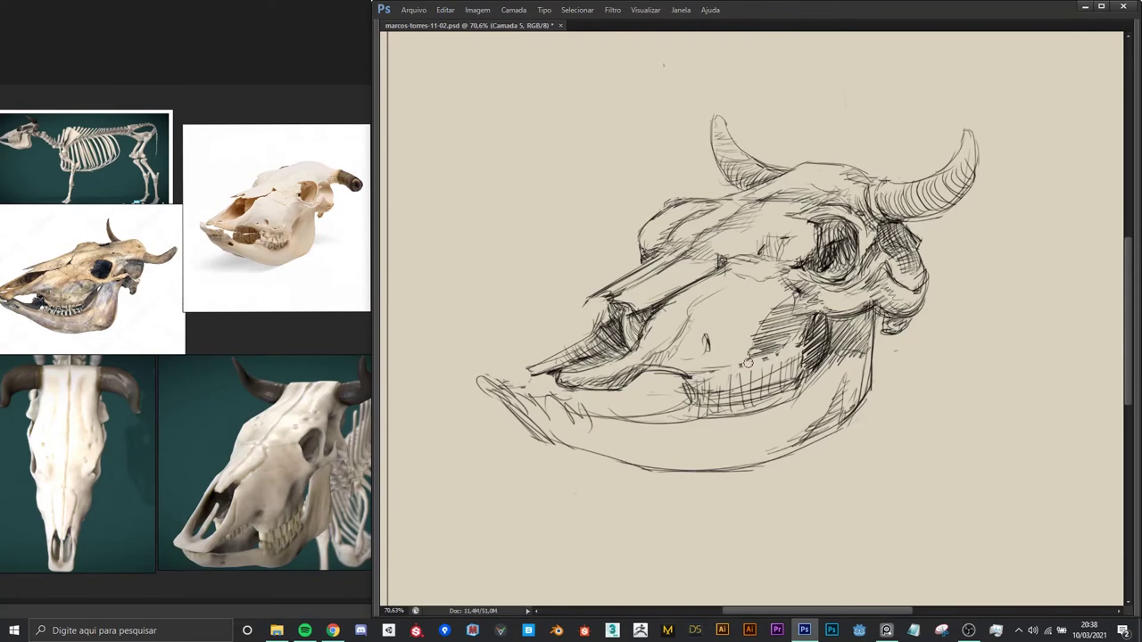
# - Sketch the row of teeth along the upper jaw and add faint hatching in the eye socket
pyautogui.moveTo(694, 376)
pyautogui.mouseDown()
pyautogui.moveTo(790, 346)
pyautogui.moveTo(752, 348)
pyautogui.mouseUp()
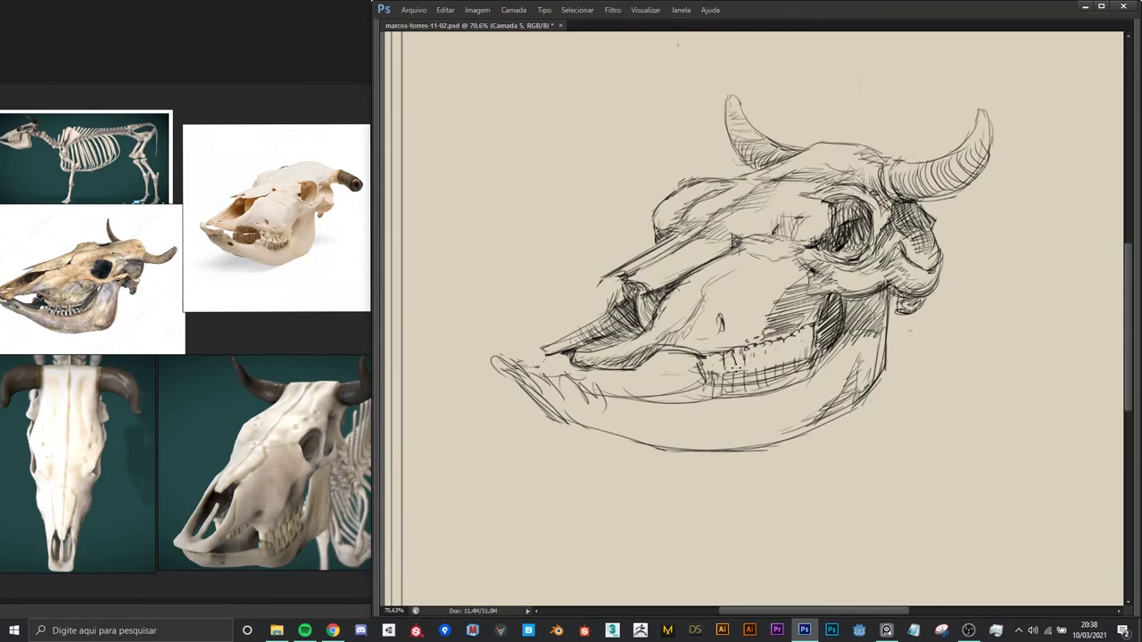
pyautogui.moveTo(756, 357)
pyautogui.mouseDown()
pyautogui.moveTo(773, 362)
pyautogui.moveTo(798, 331)
pyautogui.moveTo(789, 333)
pyautogui.moveTo(805, 333)
pyautogui.mouseUp()
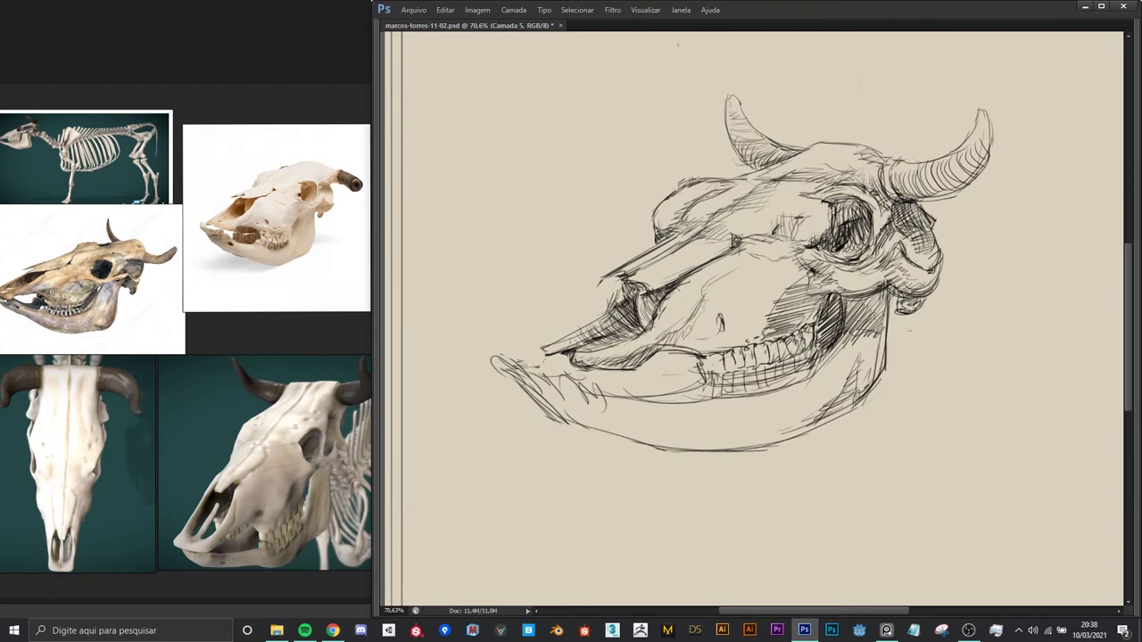
pyautogui.moveTo(835, 209); pyautogui.dragTo(827, 234)
pyautogui.hotkey('ctrl', 't')
pyautogui.rightClick(772, 276)
# - Mirror the skull horizontally, then redraw and reposition its top contour strokes
pyautogui.click(841, 449)
pyautogui.press('Return')
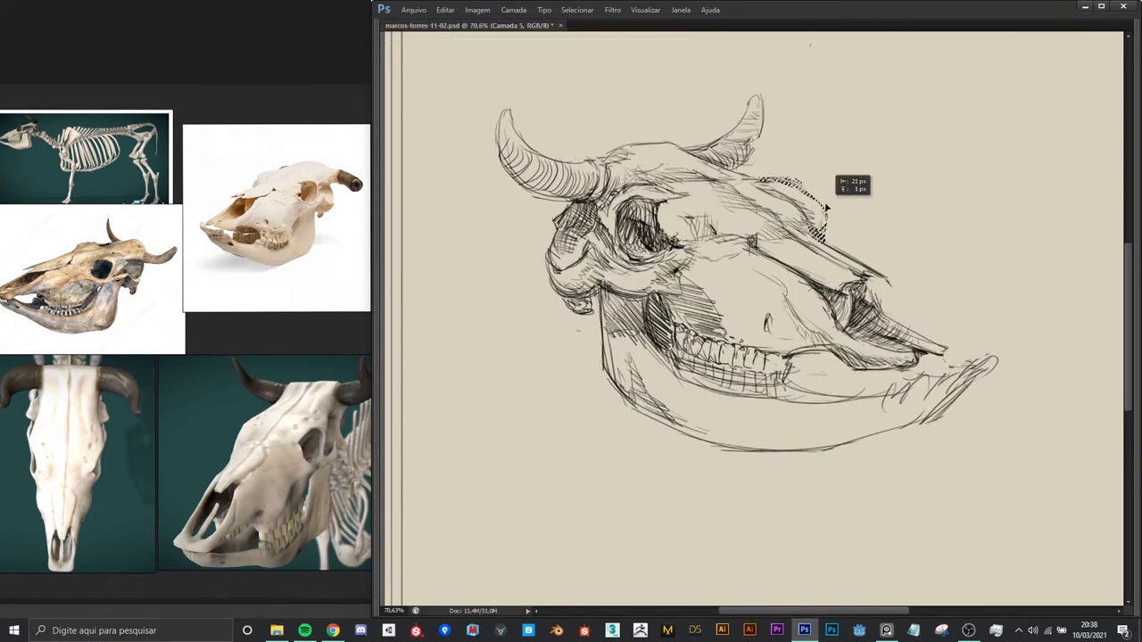
pyautogui.moveTo(803, 181); pyautogui.dragTo(835, 239)
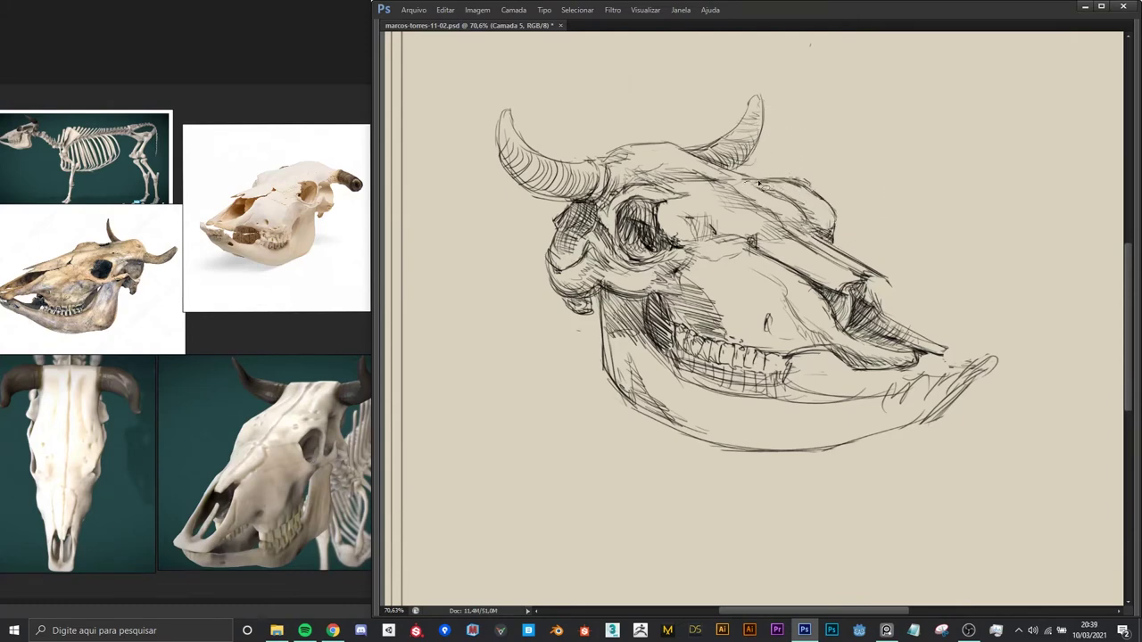
pyautogui.moveTo(759, 182); pyautogui.dragTo(813, 210)
pyautogui.hotkey('ctrl', 'd')
pyautogui.moveTo(769, 177)
pyautogui.mouseDown()
pyautogui.moveTo(811, 198)
pyautogui.moveTo(815, 233)
pyautogui.mouseUp()
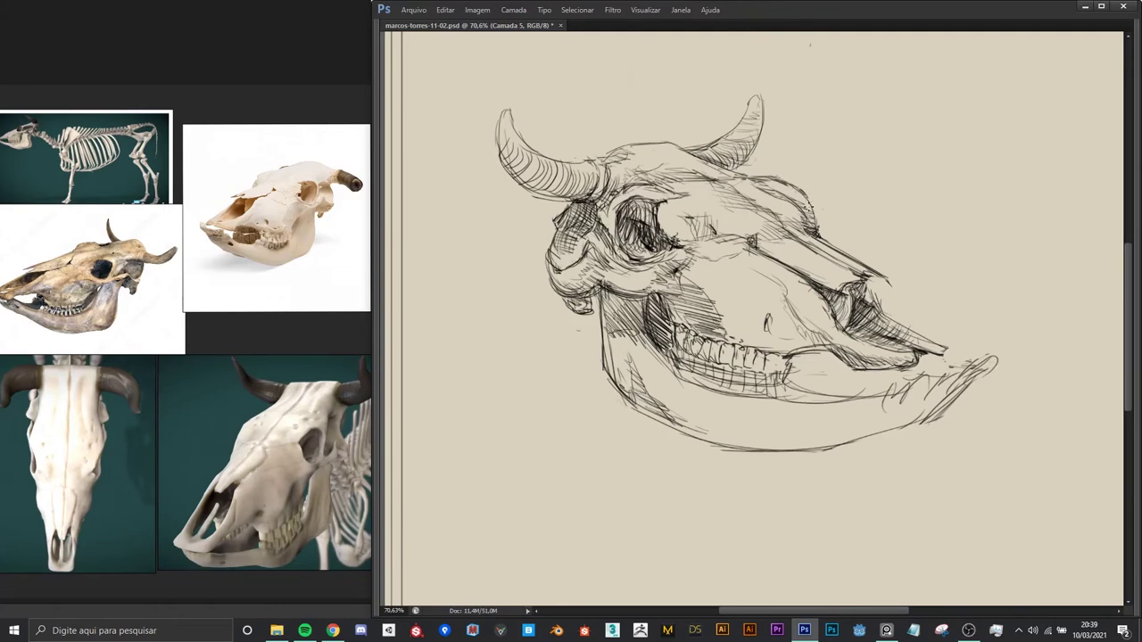
# - Flip the skull sketch back to its original orientation
pyautogui.scroll(-1, 874, 211)
pyautogui.hotkey('ctrl', 't')
pyautogui.rightClick(822, 197)
pyautogui.click(906, 373)
pyautogui.press('Return')
pyautogui.scroll(2, 596, 279)
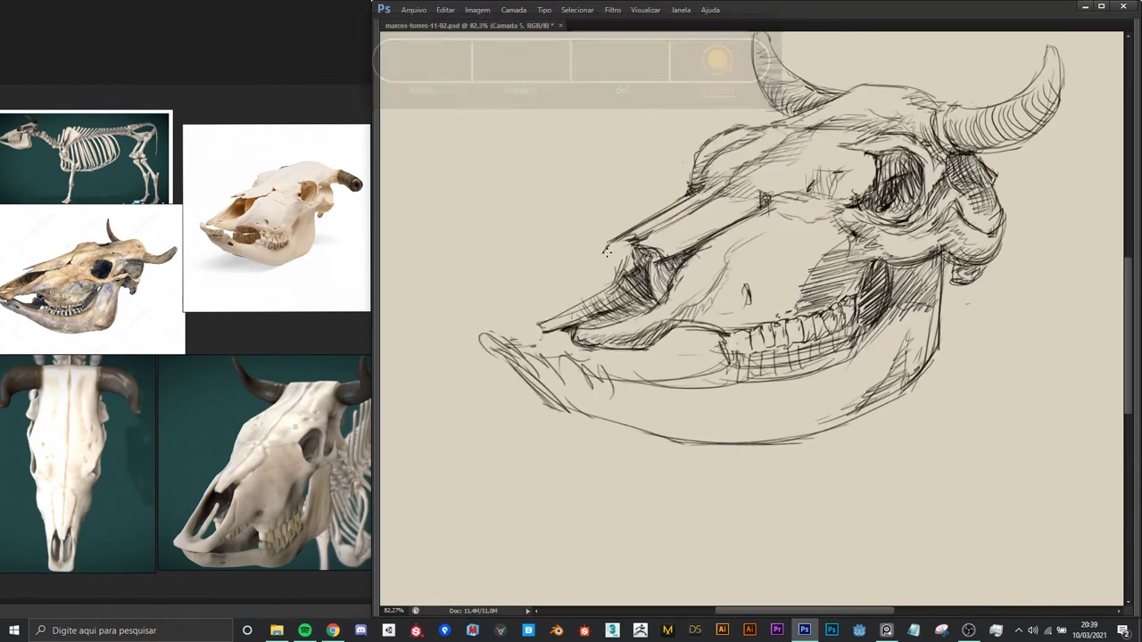
pyautogui.scroll(-1, 596, 279)
pyautogui.scroll(-1, 595, 279)
# - Densely hatch the lower edge of the upper jaw, undoing the last stroke
pyautogui.moveTo(687, 314)
pyautogui.mouseDown()
pyautogui.moveTo(760, 306)
pyautogui.moveTo(667, 319)
pyautogui.mouseUp()
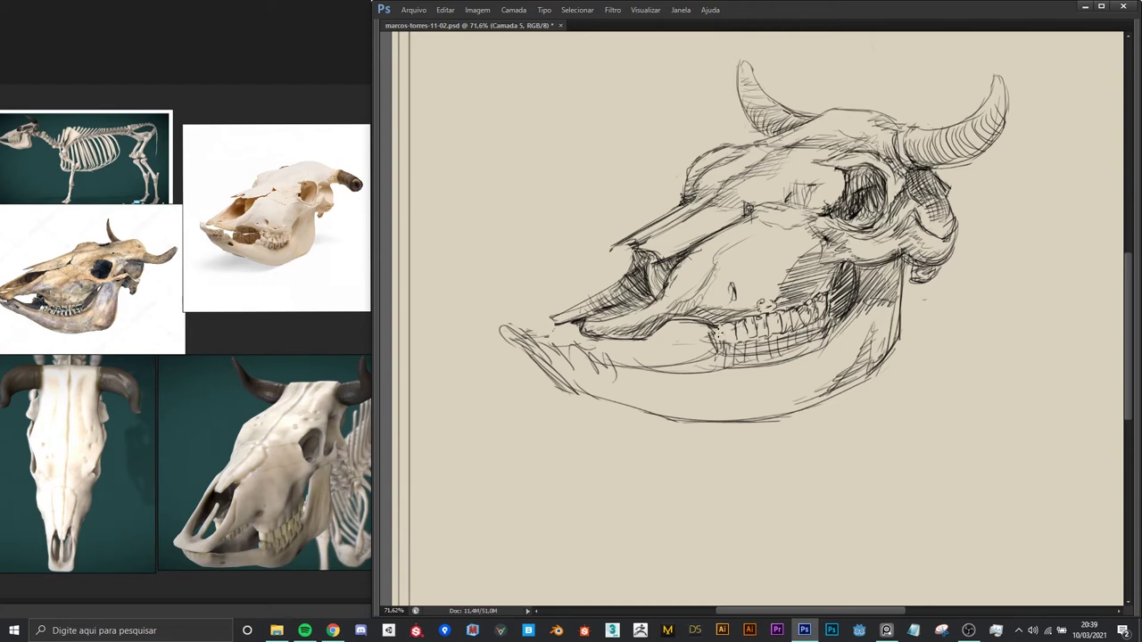
pyautogui.moveTo(654, 340)
pyautogui.mouseDown()
pyautogui.moveTo(695, 347)
pyautogui.moveTo(710, 334)
pyautogui.moveTo(660, 350)
pyautogui.moveTo(708, 335)
pyautogui.moveTo(684, 319)
pyautogui.moveTo(708, 334)
pyautogui.mouseUp()
pyautogui.moveTo(671, 325); pyautogui.dragTo(710, 316)
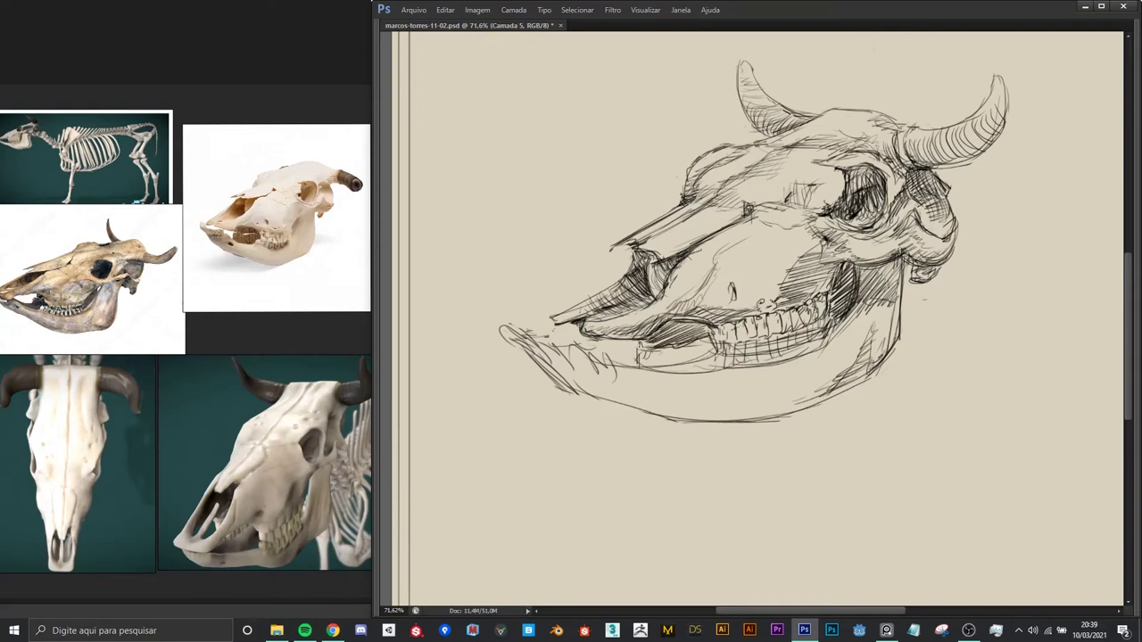
pyautogui.moveTo(638, 356)
pyautogui.mouseDown()
pyautogui.moveTo(710, 346)
pyautogui.moveTo(709, 337)
pyautogui.mouseUp()
pyautogui.hotkey('ctrl', 'z')
# - Hatch inside the upper jaw and along the jaw's back edge, and sketch upper teeth
pyautogui.press('h')
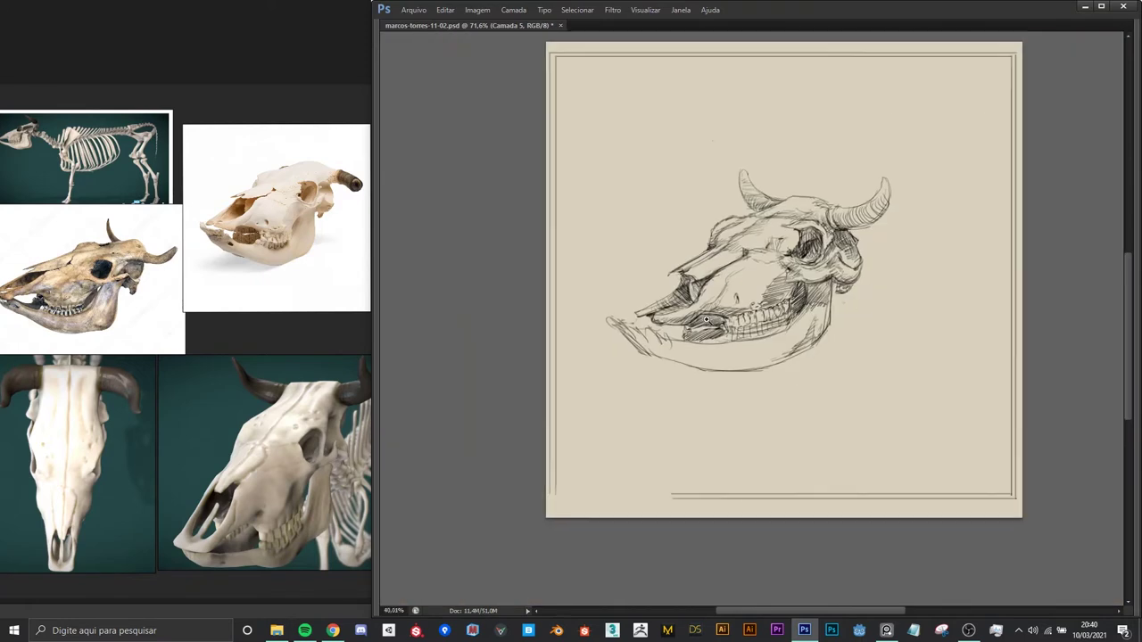
pyautogui.moveTo(660, 332); pyautogui.dragTo(699, 321)
pyautogui.moveTo(685, 336); pyautogui.dragTo(710, 326)
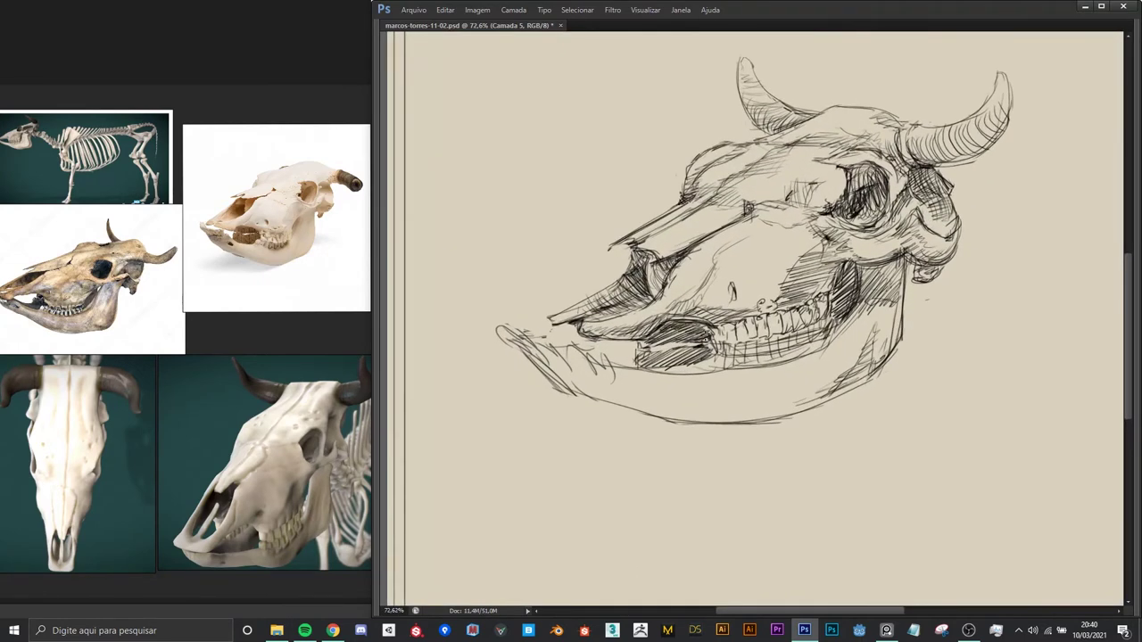
pyautogui.moveTo(686, 366)
pyautogui.mouseDown()
pyautogui.moveTo(707, 357)
pyautogui.moveTo(698, 354)
pyautogui.mouseUp()
pyautogui.moveTo(660, 364)
pyautogui.mouseDown()
pyautogui.moveTo(709, 350)
pyautogui.moveTo(715, 359)
pyautogui.mouseUp()
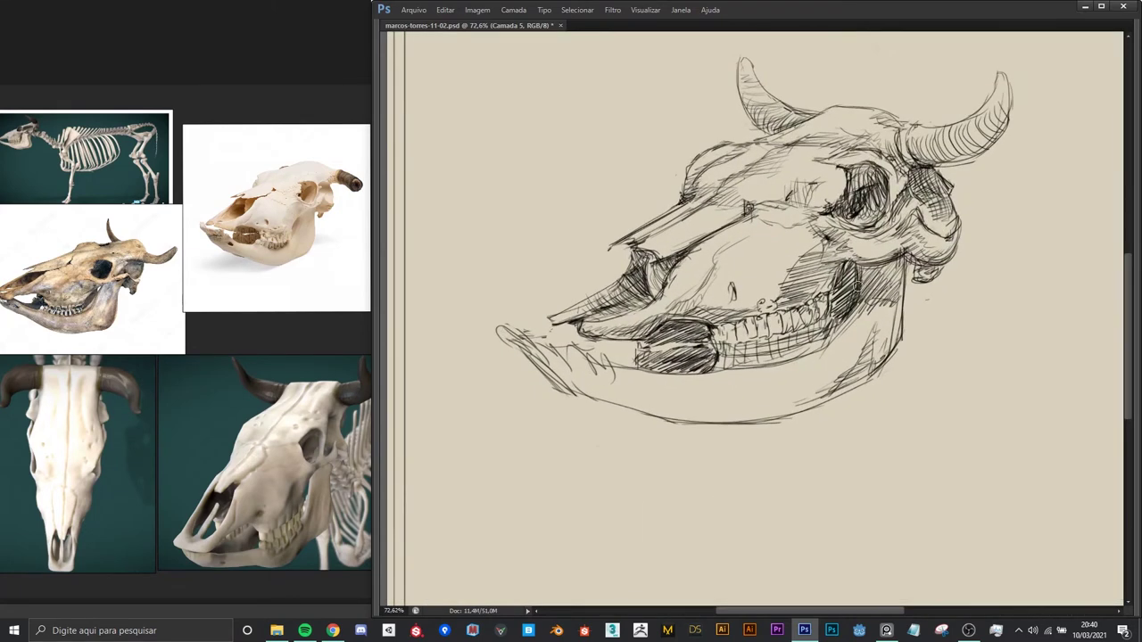
pyautogui.moveTo(858, 316); pyautogui.dragTo(856, 277)
pyautogui.moveTo(835, 330); pyautogui.dragTo(851, 299)
pyautogui.moveTo(783, 311)
pyautogui.mouseDown()
pyautogui.moveTo(782, 326)
pyautogui.moveTo(742, 335)
pyautogui.mouseUp()
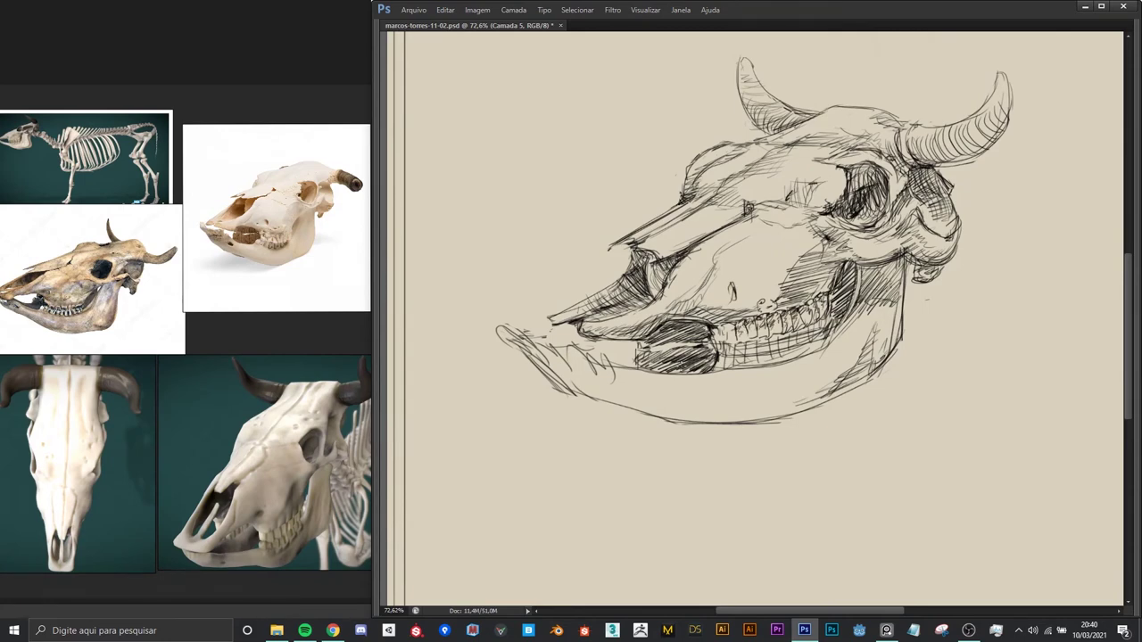
# - Fill the mouth gap and spaces among the teeth with dense dark hatching
pyautogui.moveTo(638, 348); pyautogui.dragTo(696, 337)
pyautogui.moveTo(681, 344); pyautogui.dragTo(708, 333)
pyautogui.moveTo(641, 362); pyautogui.dragTo(651, 350)
pyautogui.moveTo(645, 366); pyautogui.dragTo(682, 345)
pyautogui.moveTo(668, 357); pyautogui.dragTo(718, 348)
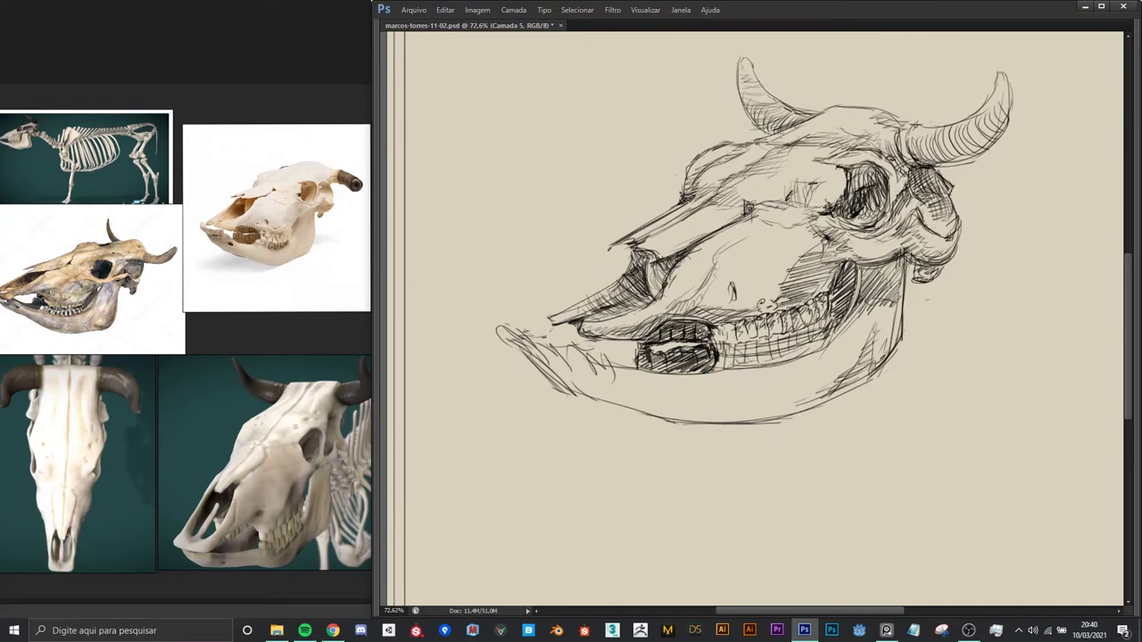
pyautogui.moveTo(664, 330)
pyautogui.mouseDown()
pyautogui.moveTo(701, 317)
pyautogui.moveTo(682, 321)
pyautogui.mouseUp()
pyautogui.scroll(-5, 748, 276)
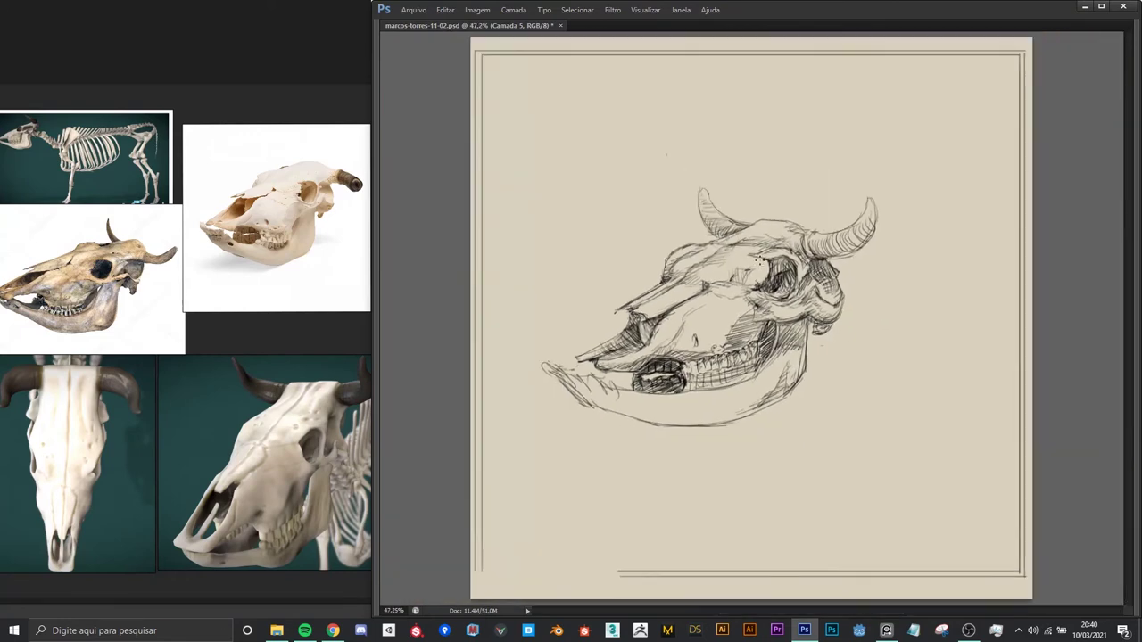
pyautogui.scroll(3, 747, 276)
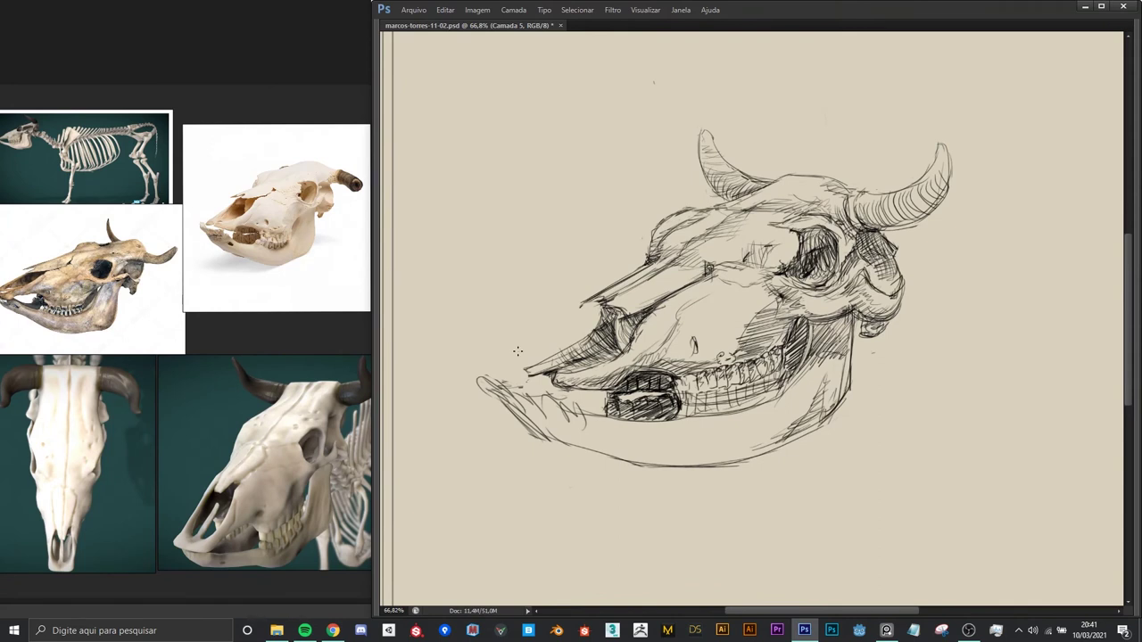
# - Erase the lower jaw's sketchy front tip and hatch its front and bottom edge
pyautogui.moveTo(508, 382)
pyautogui.mouseDown()
pyautogui.moveTo(486, 393)
pyautogui.moveTo(510, 412)
pyautogui.moveTo(604, 433)
pyautogui.mouseUp()
pyautogui.moveTo(531, 413); pyautogui.dragTo(646, 464)
pyautogui.moveTo(551, 434)
pyautogui.mouseDown()
pyautogui.moveTo(675, 477)
pyautogui.moveTo(781, 451)
pyautogui.mouseUp()
# - Redraw the jaw's bottom contour and darken the ramus edge and cheek bulge
pyautogui.moveTo(648, 467); pyautogui.dragTo(807, 444)
pyautogui.hotkey('ctrl', 'z')
pyautogui.moveTo(674, 476); pyautogui.dragTo(807, 437)
pyautogui.moveTo(728, 473); pyautogui.dragTo(844, 412)
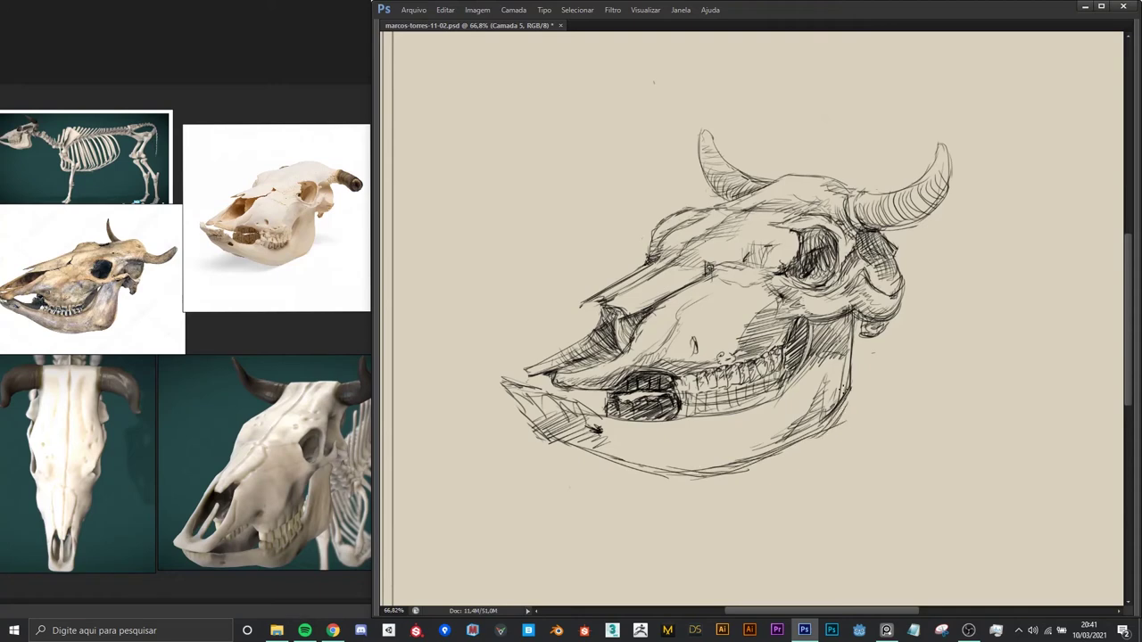
pyautogui.moveTo(845, 371); pyautogui.dragTo(847, 412)
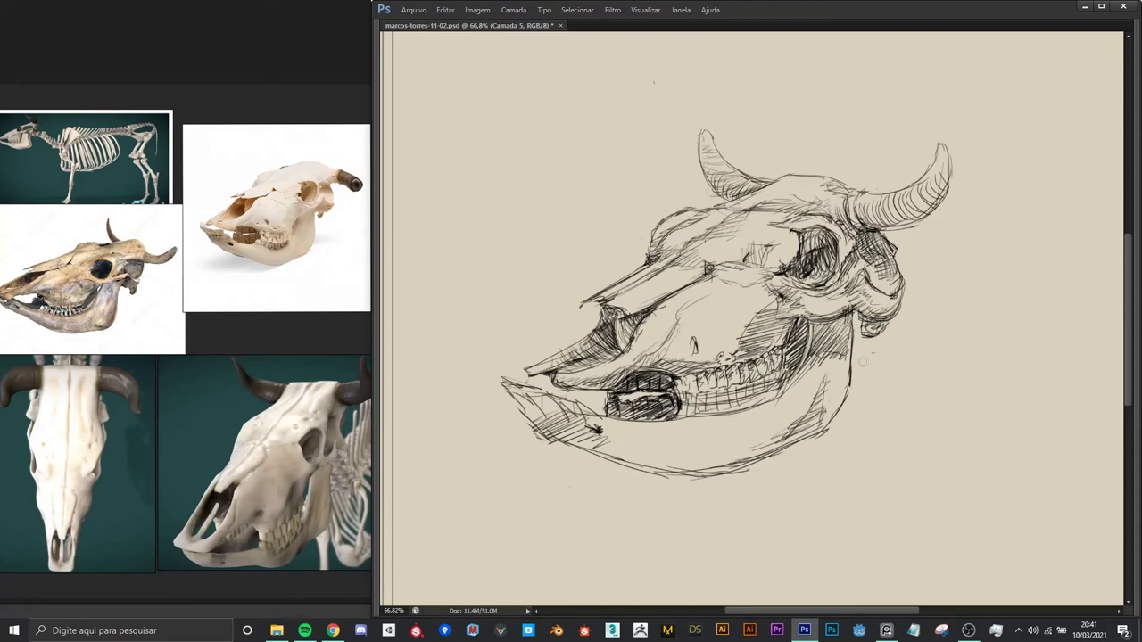
pyautogui.moveTo(858, 317); pyautogui.dragTo(852, 356)
# - Redraw the lower jaw's front outline, undoing one bad stroke
pyautogui.scroll(-3, 690, 331)
pyautogui.scroll(3, 690, 331)
pyautogui.scroll(1, 530, 319)
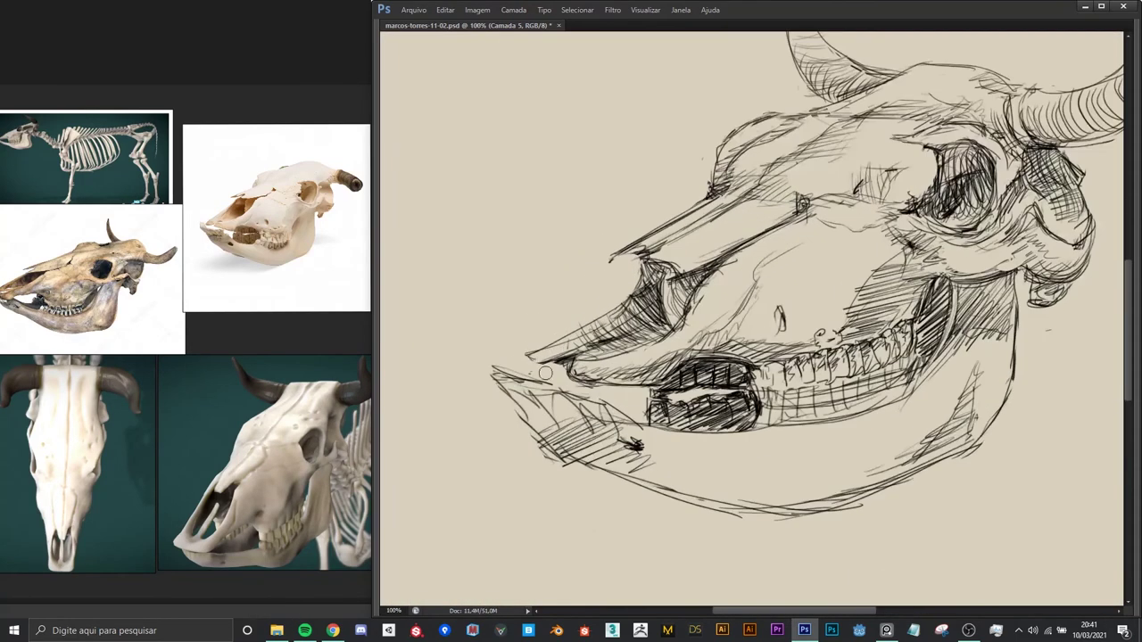
pyautogui.scroll(-1, 533, 369)
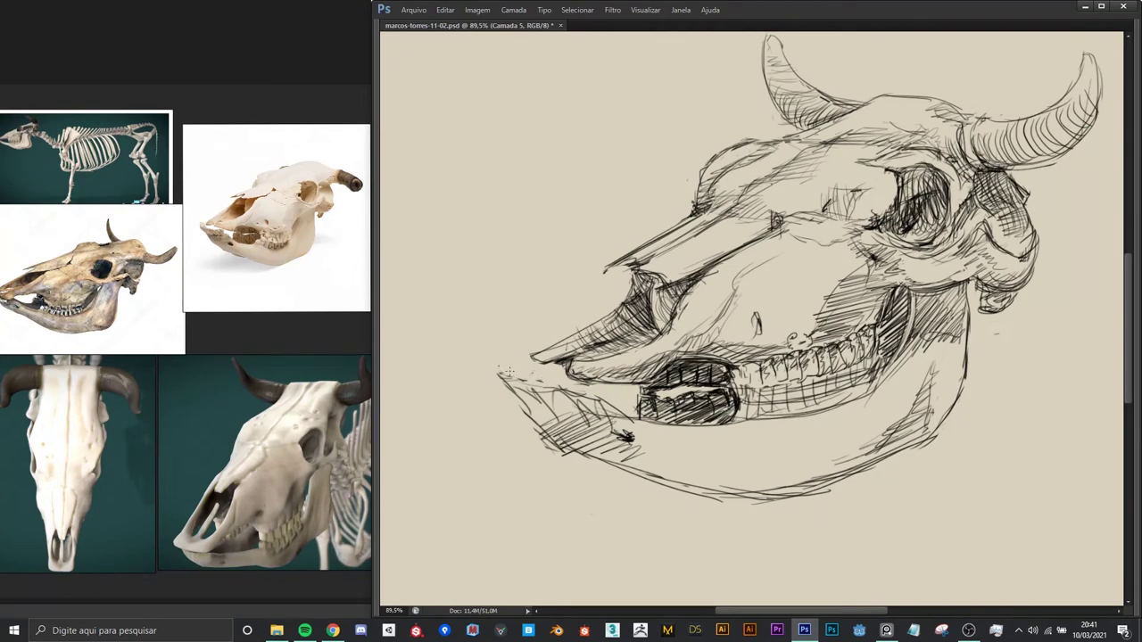
pyautogui.moveTo(532, 378)
pyautogui.mouseDown()
pyautogui.moveTo(611, 405)
pyautogui.moveTo(517, 385)
pyautogui.moveTo(569, 417)
pyautogui.moveTo(603, 419)
pyautogui.mouseUp()
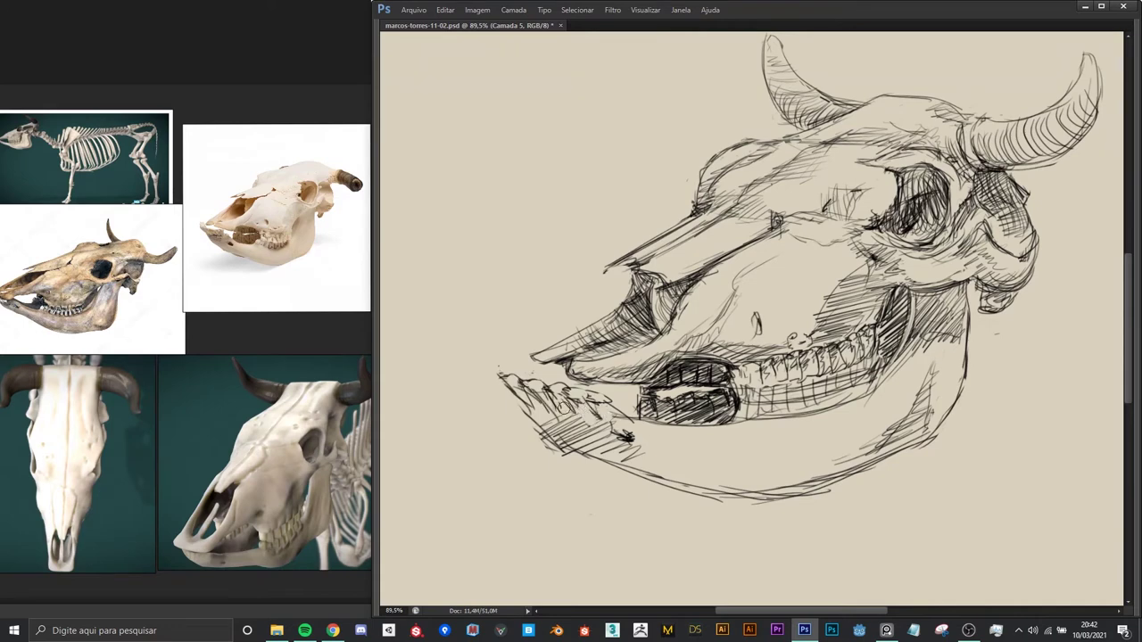
pyautogui.moveTo(530, 403)
pyautogui.mouseDown()
pyautogui.moveTo(619, 419)
pyautogui.moveTo(592, 416)
pyautogui.mouseUp()
pyautogui.scroll(-2, 596, 373)
pyautogui.scroll(-1, 597, 373)
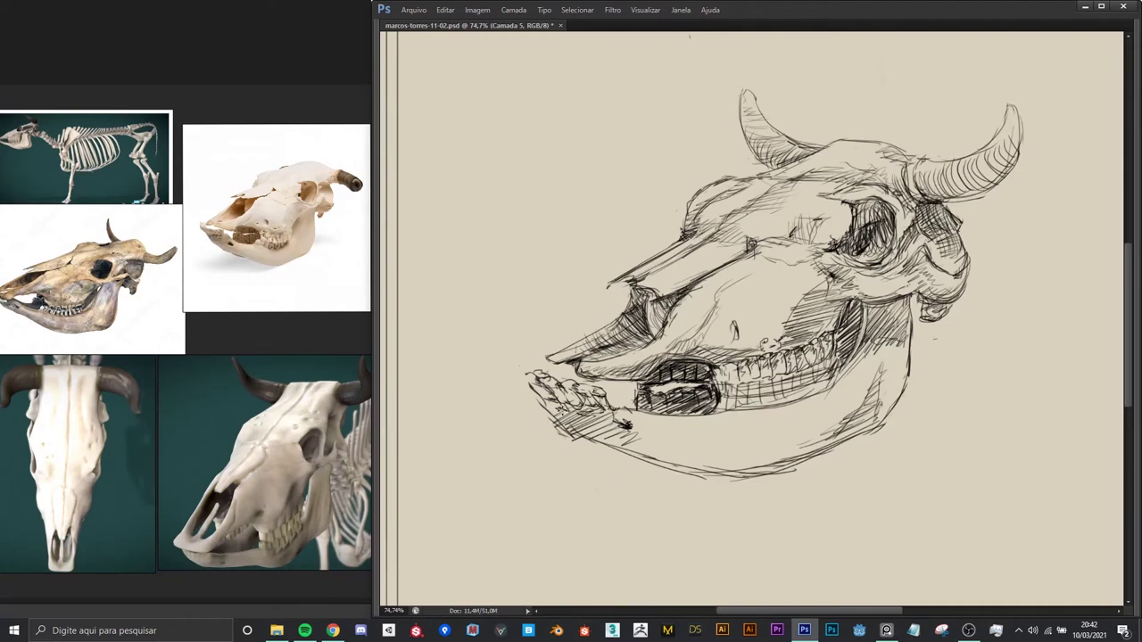
pyautogui.scroll(-4, 539, 416)
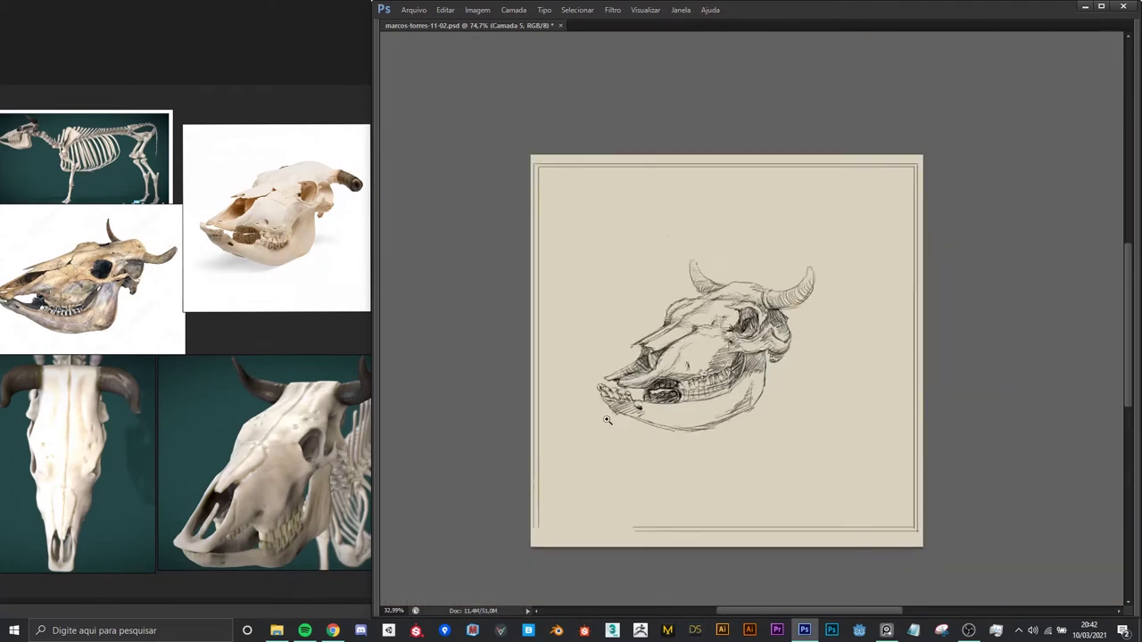
pyautogui.scroll(3, 571, 431)
pyautogui.moveTo(578, 428); pyautogui.dragTo(690, 466)
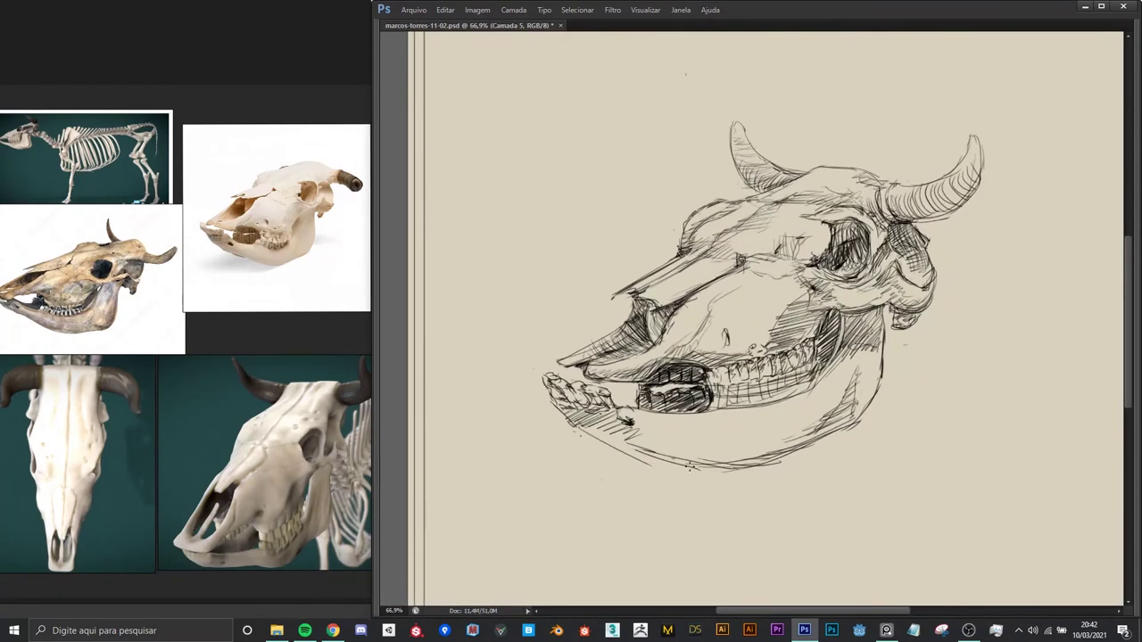
pyautogui.hotkey('ctrl', 'z')
pyautogui.hotkey('ctrl', 'z')
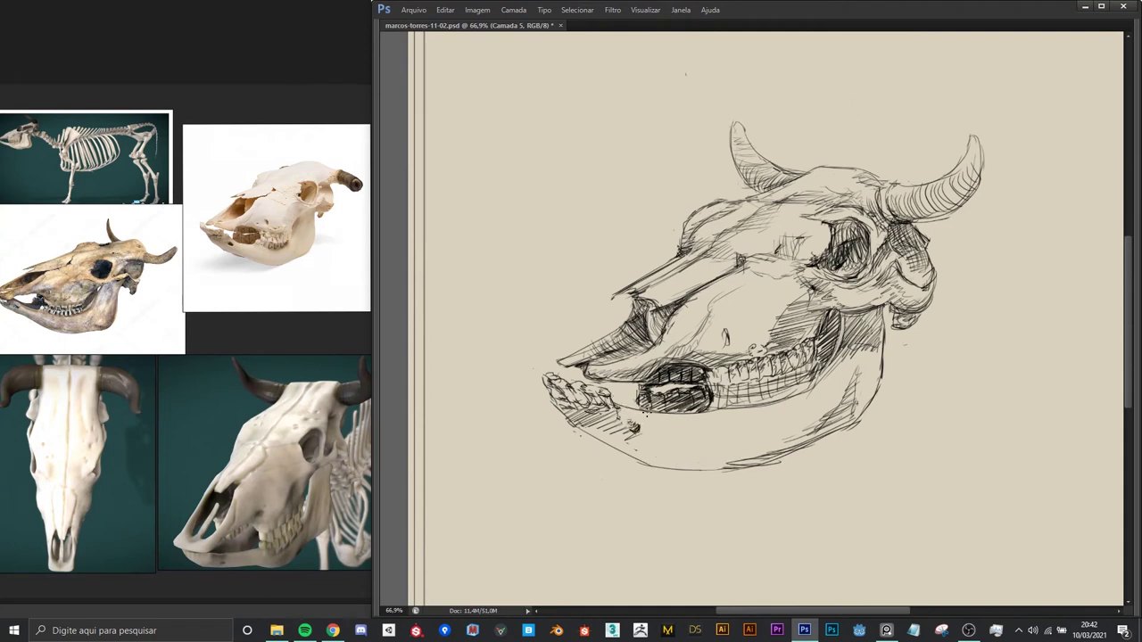
# - Hatch inside the mouth, thicken the jaw outline and shade beneath the lower teeth
pyautogui.moveTo(635, 416); pyautogui.dragTo(721, 395)
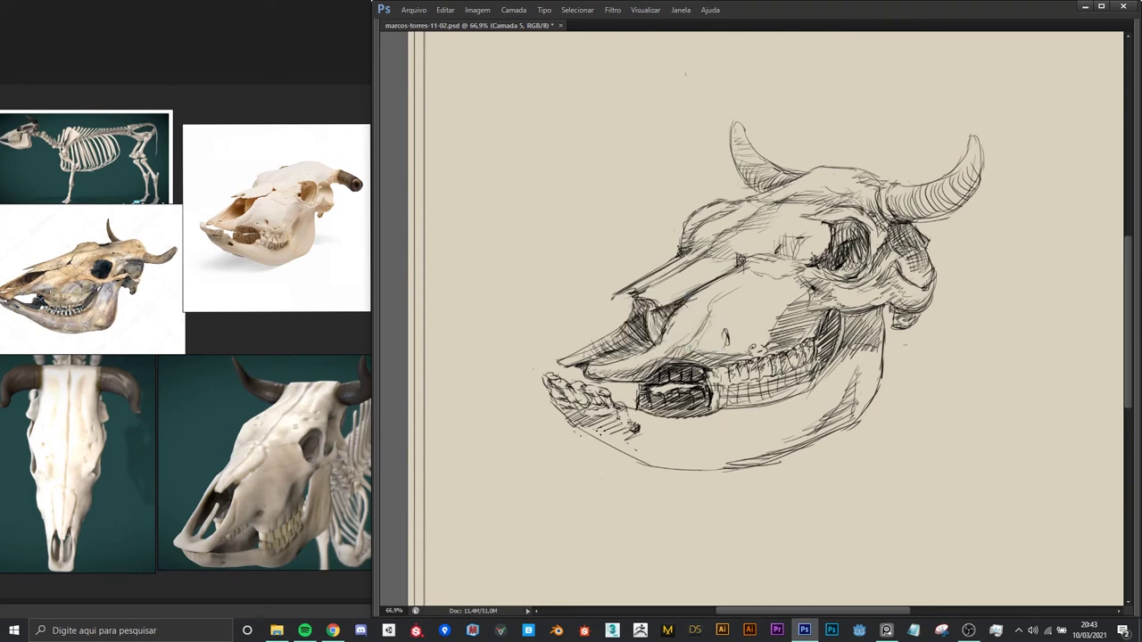
pyautogui.moveTo(594, 425); pyautogui.dragTo(677, 471)
pyautogui.moveTo(714, 417)
pyautogui.mouseDown()
pyautogui.moveTo(742, 419)
pyautogui.moveTo(782, 378)
pyautogui.mouseUp()
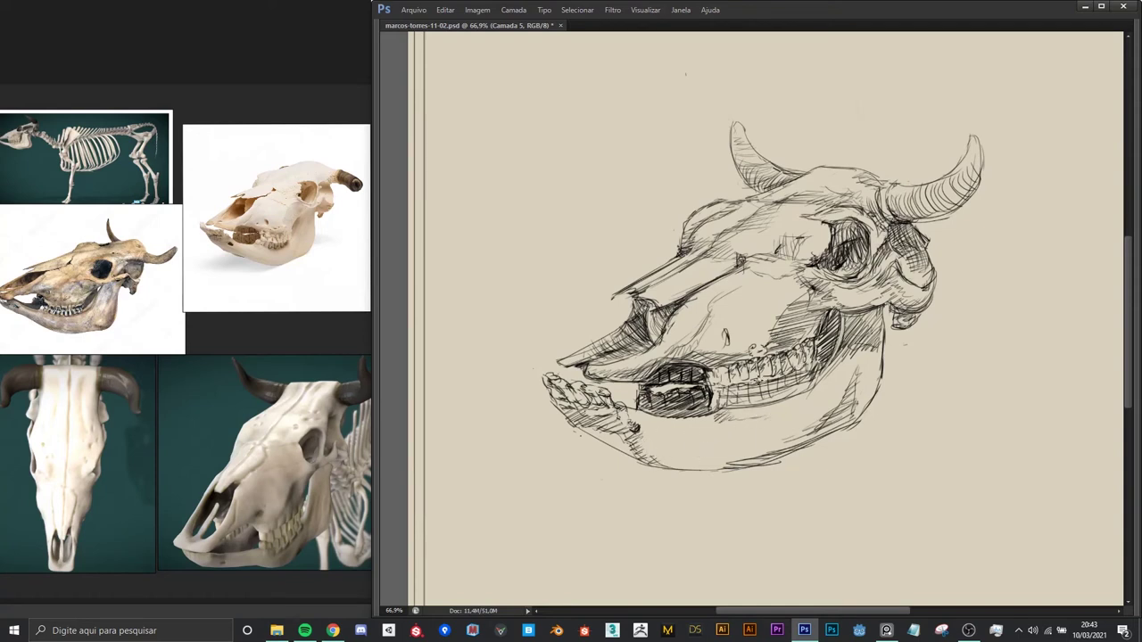
pyautogui.moveTo(753, 381); pyautogui.dragTo(792, 372)
pyautogui.moveTo(730, 399); pyautogui.dragTo(803, 389)
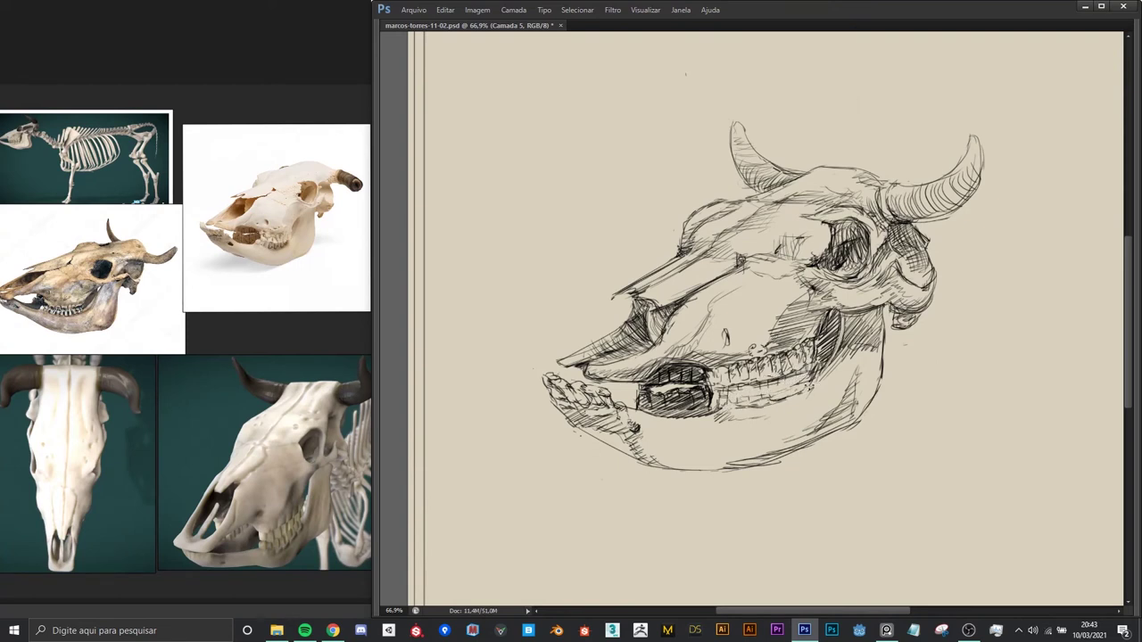
pyautogui.moveTo(720, 412)
pyautogui.mouseDown()
pyautogui.moveTo(814, 384)
pyautogui.moveTo(758, 384)
pyautogui.moveTo(792, 378)
pyautogui.mouseUp()
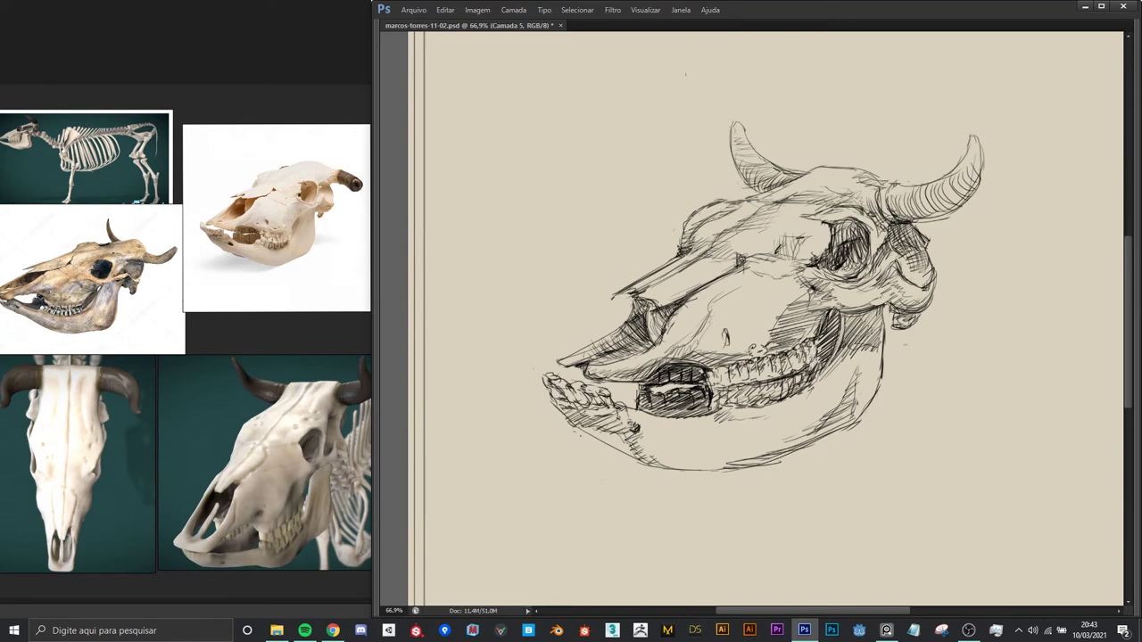
pyautogui.moveTo(811, 346)
pyautogui.mouseDown()
pyautogui.moveTo(830, 317)
pyautogui.moveTo(839, 325)
pyautogui.mouseUp()
pyautogui.scroll(-1, 843, 365)
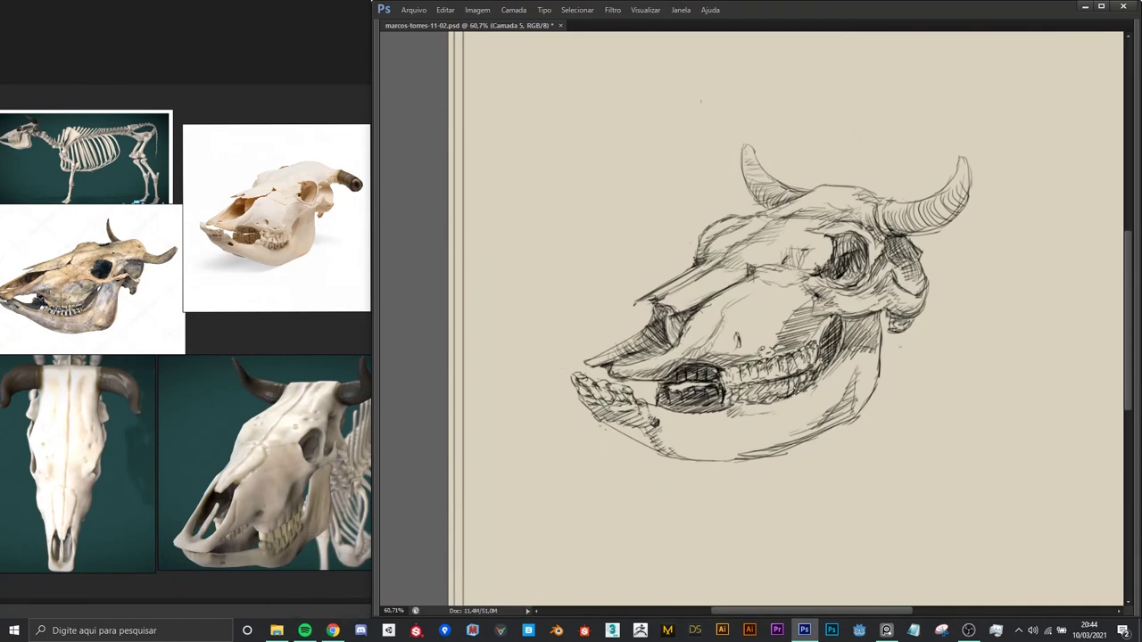
# - Hatch below the teeth and retrace and hatch the lower jaw edge
pyautogui.scroll(1, 725, 398)
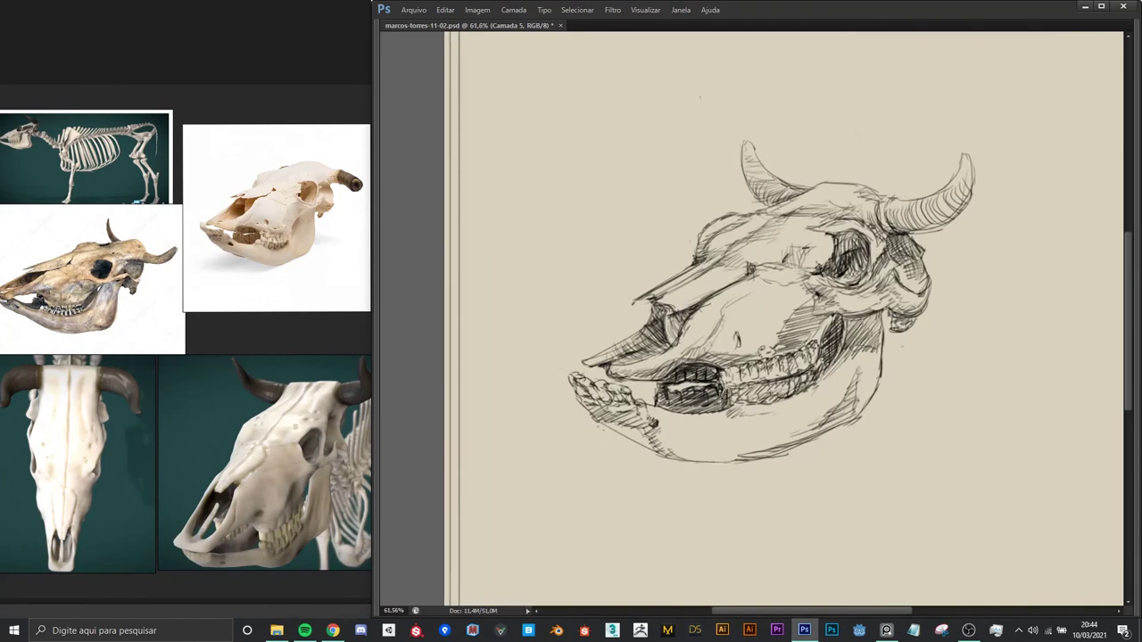
pyautogui.moveTo(730, 399); pyautogui.dragTo(771, 386)
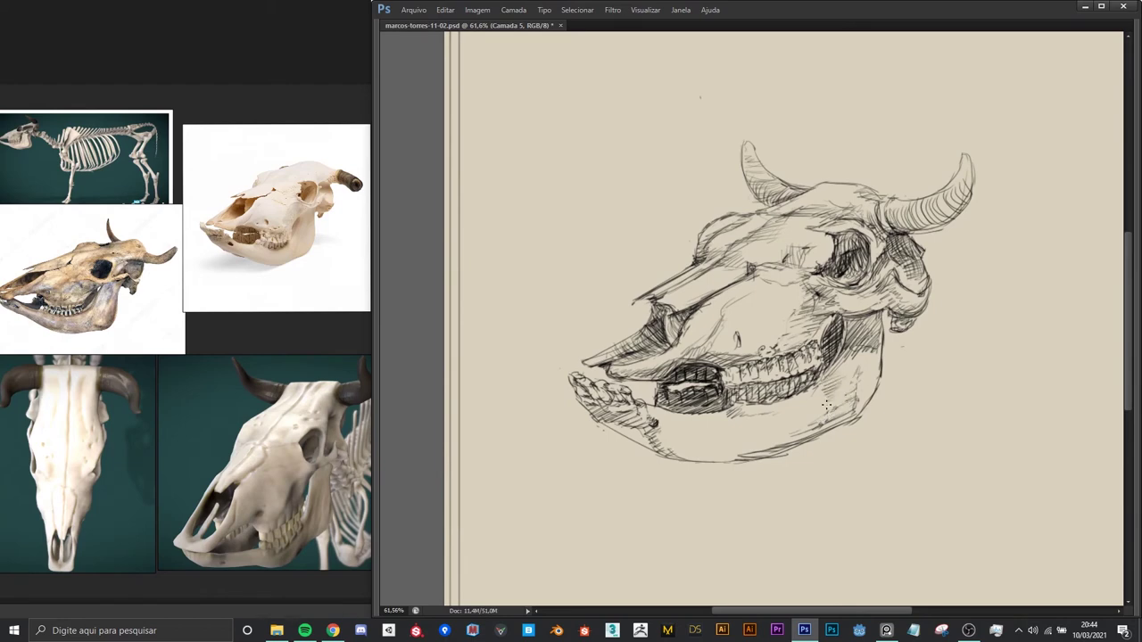
pyautogui.moveTo(656, 462); pyautogui.dragTo(749, 453)
pyautogui.moveTo(667, 446); pyautogui.dragTo(765, 451)
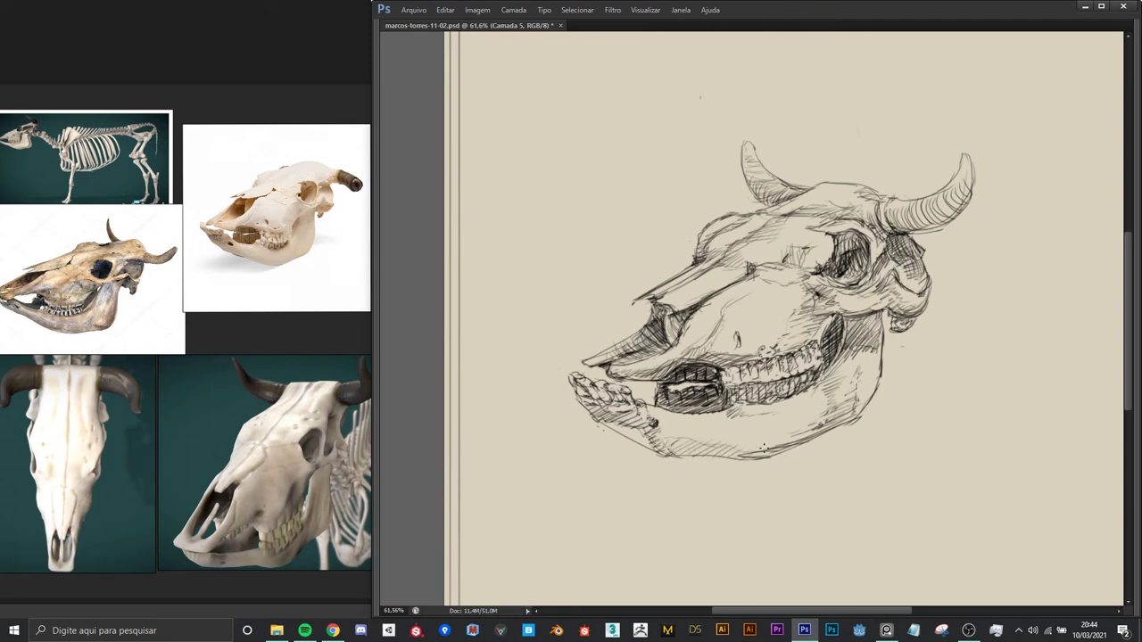
pyautogui.moveTo(772, 410)
pyautogui.mouseDown()
pyautogui.moveTo(816, 387)
pyautogui.moveTo(772, 407)
pyautogui.moveTo(812, 401)
pyautogui.mouseUp()
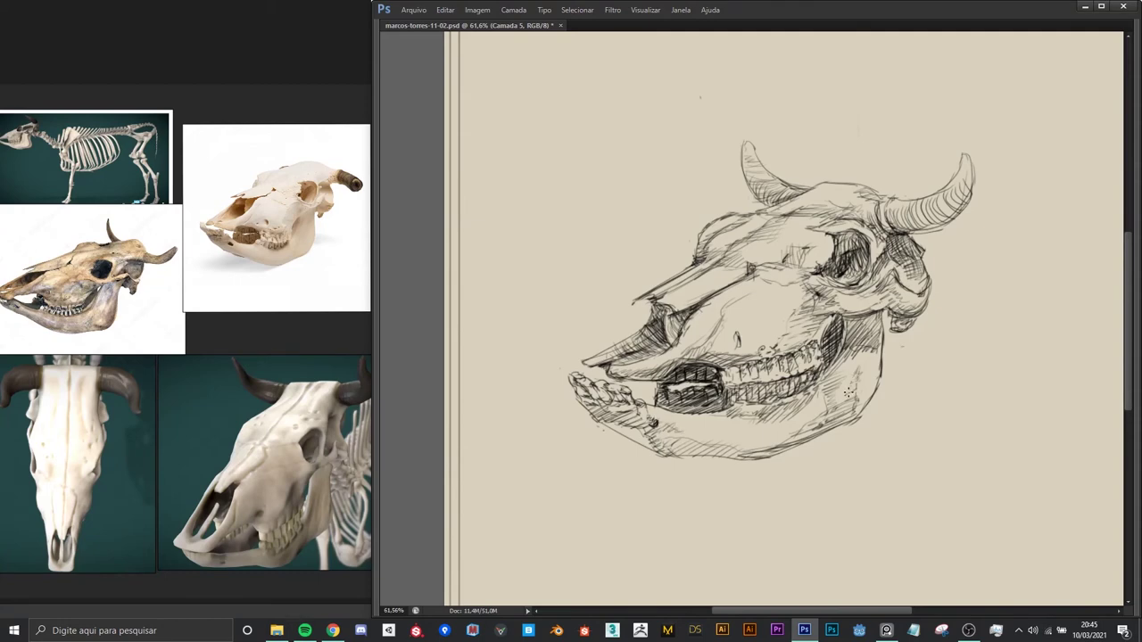
# - Sketch a line running up the snout
pyautogui.keyDown('alt'); pyautogui.scroll(-5, 877, 381); pyautogui.keyUp('alt')
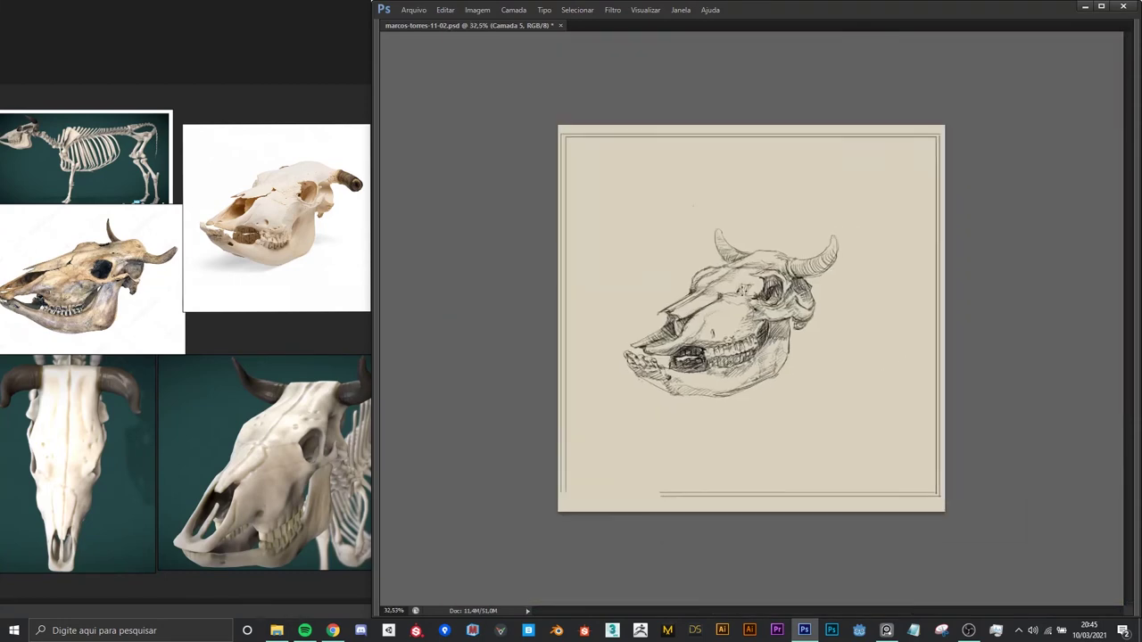
pyautogui.keyDown('alt'); pyautogui.scroll(6, 685, 297); pyautogui.keyUp('alt')
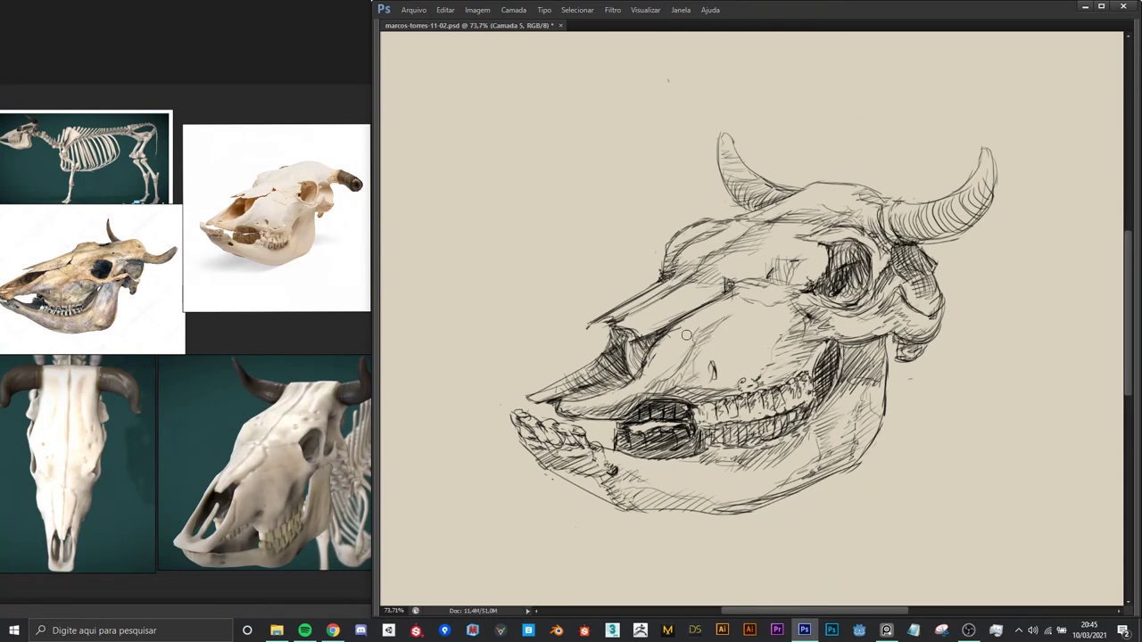
pyautogui.moveTo(678, 325); pyautogui.dragTo(746, 297)
# - Mirror the skull horizontally and add short hatching near the snout
pyautogui.hotkey('ctrl', '-')
pyautogui.hotkey('ctrl', 't')
pyautogui.rightClick(700, 309)
pyautogui.click(784, 466)
pyautogui.scroll(3, 778, 299)
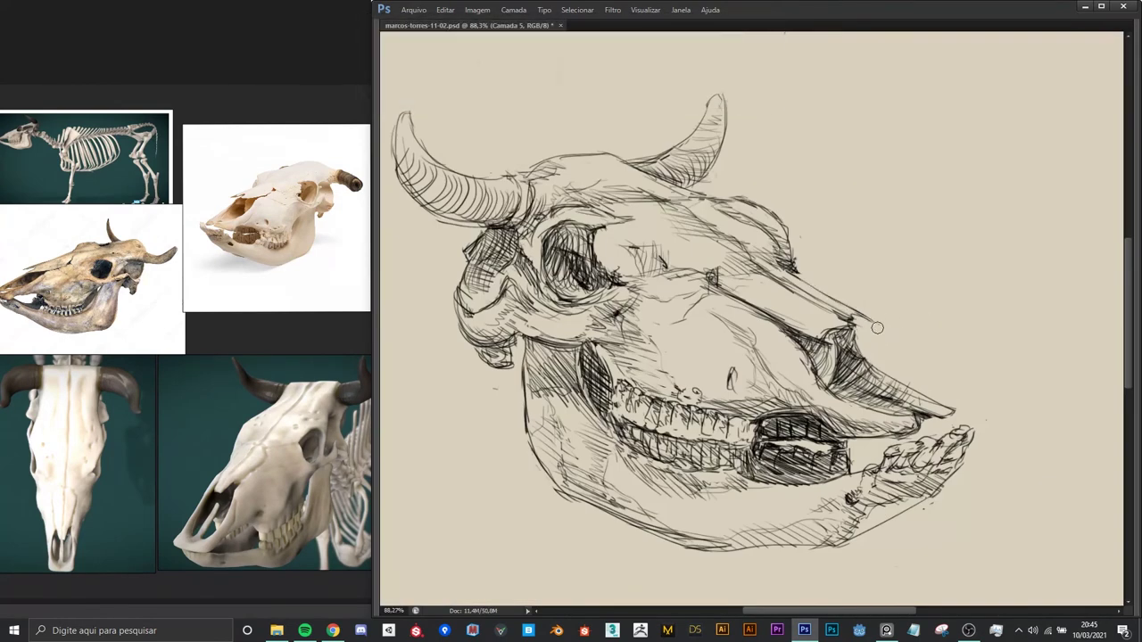
pyautogui.moveTo(823, 330); pyautogui.dragTo(831, 340)
# - Shade the left horn's outer edge, then flip the skull back to face left
pyautogui.hotkey('ctrl', '0')
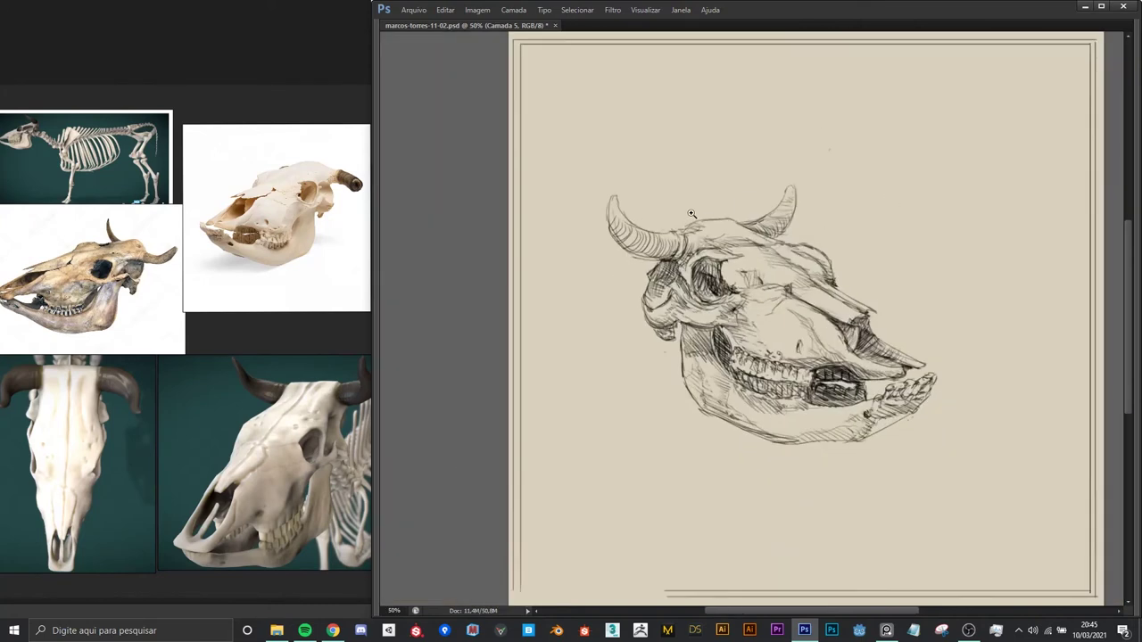
pyautogui.scroll(3, 579, 302)
pyautogui.moveTo(580, 303); pyautogui.dragTo(533, 223)
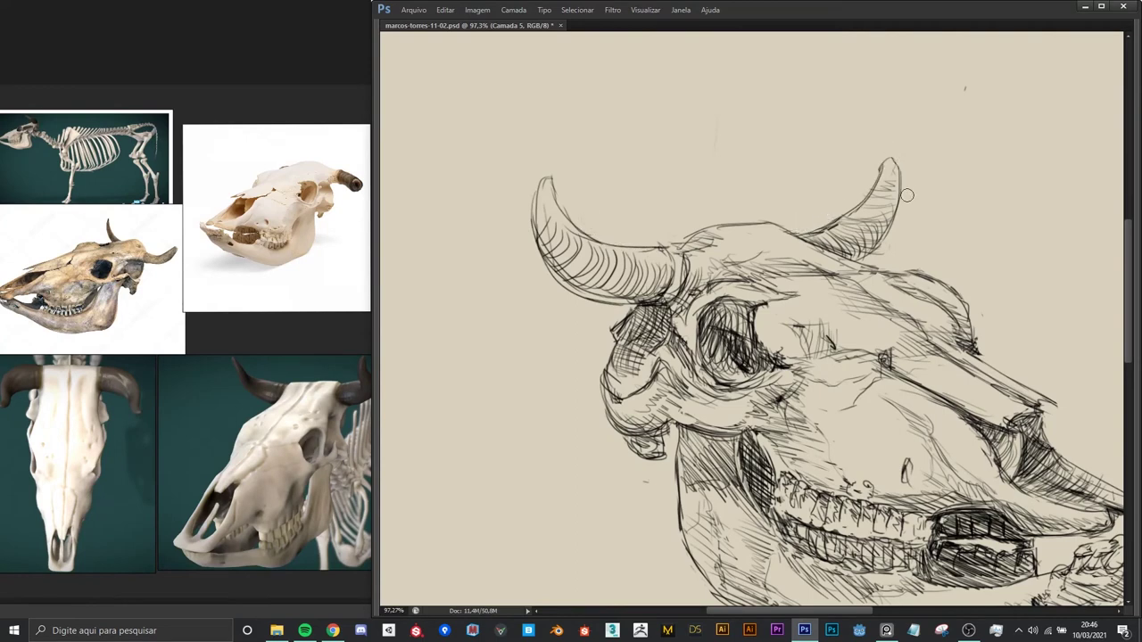
pyautogui.hotkey('ctrl', 't')
pyautogui.rightClick(669, 248)
pyautogui.click(714, 423)
pyautogui.press('Return')
# - Hatch the right horn's lower side, then undo that stroke
pyautogui.scroll(-2, 884, 271)
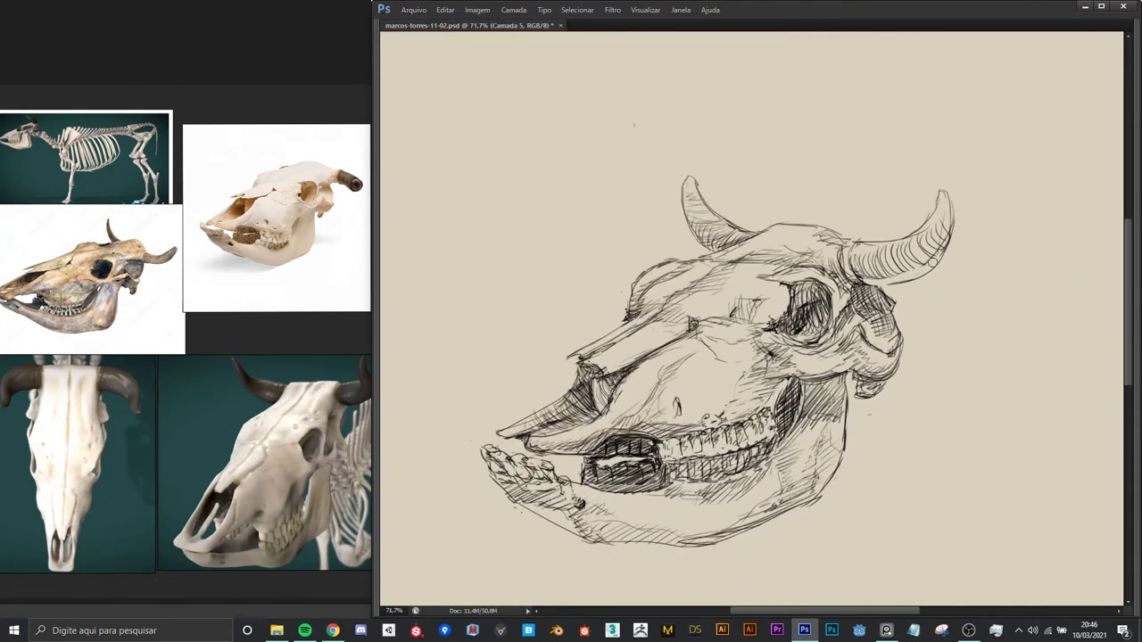
pyautogui.moveTo(883, 273); pyautogui.dragTo(940, 251)
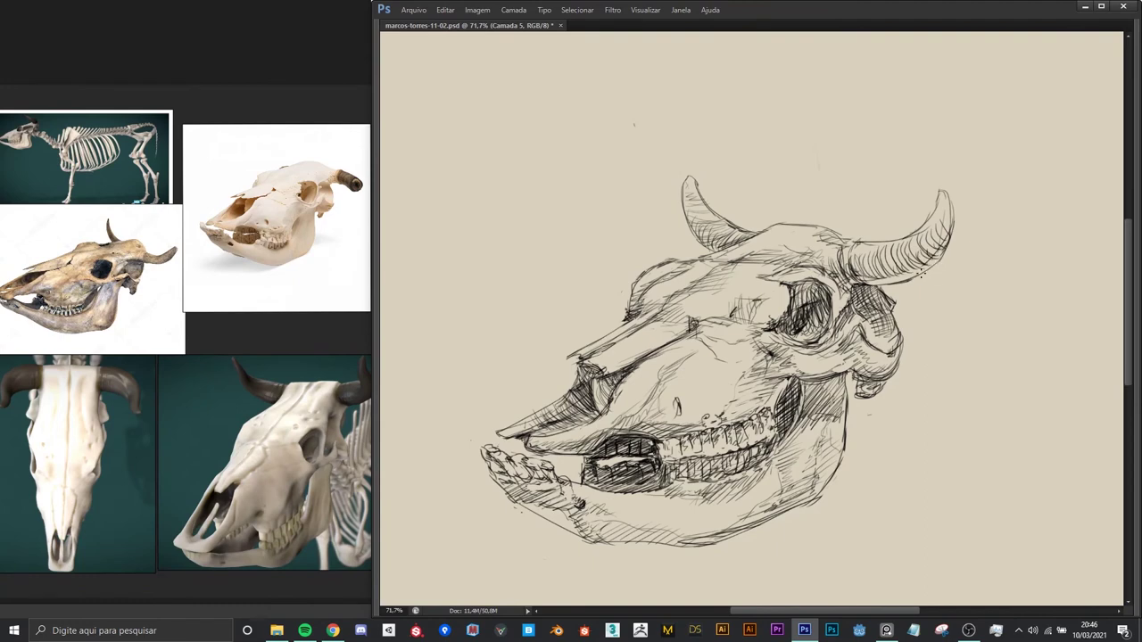
pyautogui.hotkey('ctrl', 'z')
# - Darken the right horn and both horn bases with black hatching strokes
pyautogui.moveTo(947, 239); pyautogui.dragTo(924, 272)
pyautogui.moveTo(862, 245)
pyautogui.mouseDown()
pyautogui.moveTo(853, 266)
pyautogui.moveTo(877, 277)
pyautogui.moveTo(860, 274)
pyautogui.mouseUp()
pyautogui.moveTo(704, 223)
pyautogui.mouseDown()
pyautogui.moveTo(724, 248)
pyautogui.moveTo(742, 248)
pyautogui.moveTo(702, 230)
pyautogui.moveTo(683, 178)
pyautogui.moveTo(687, 244)
pyautogui.mouseUp()
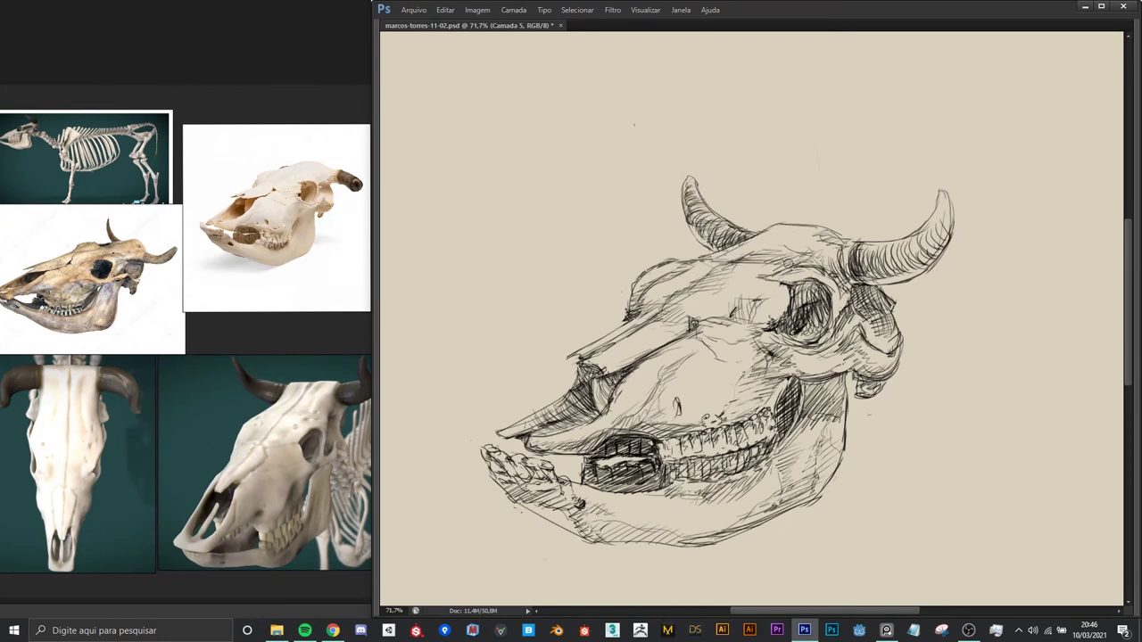
pyautogui.moveTo(939, 232)
pyautogui.mouseDown()
pyautogui.moveTo(914, 260)
pyautogui.moveTo(931, 241)
pyautogui.mouseUp()
pyautogui.moveTo(951, 195); pyautogui.dragTo(932, 223)
pyautogui.moveTo(938, 232); pyautogui.dragTo(919, 259)
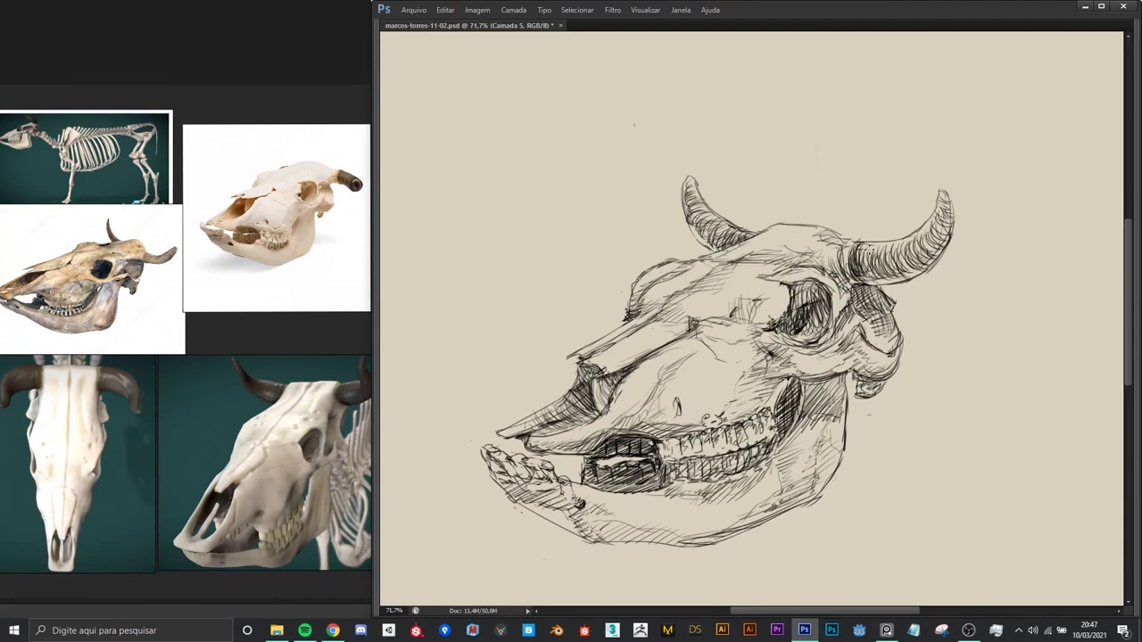
# - Paint white highlight strokes along the snout top and skull top
pyautogui.scroll(-1, 900, 189)
pyautogui.scroll(1, 879, 223)
pyautogui.scroll(1, 842, 224)
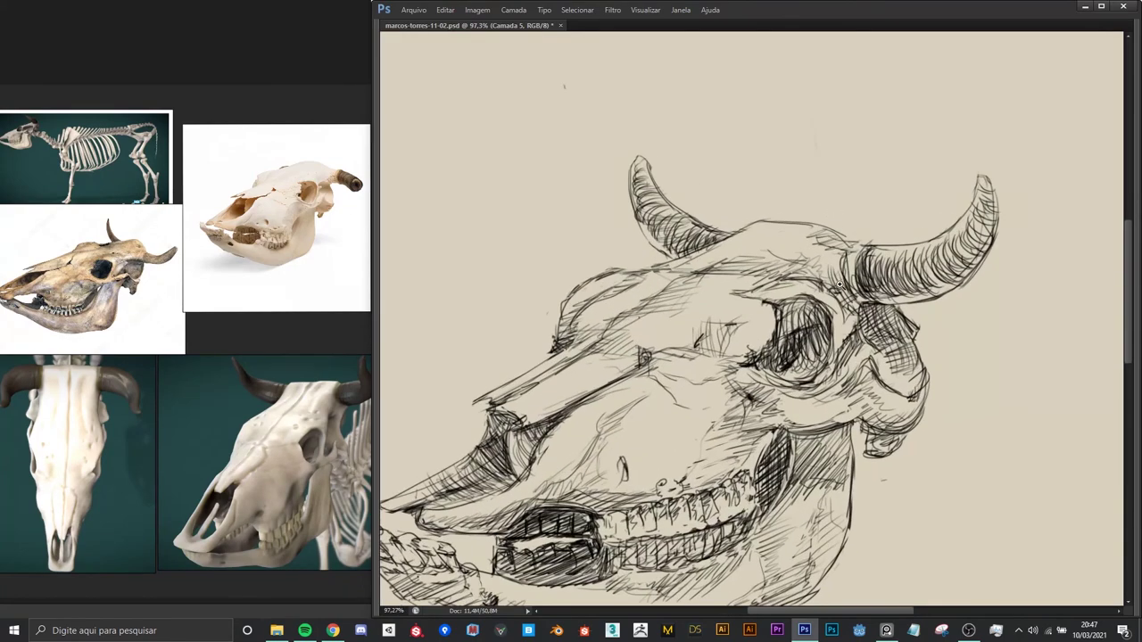
pyautogui.scroll(-1, 839, 267)
pyautogui.scroll(1, 839, 268)
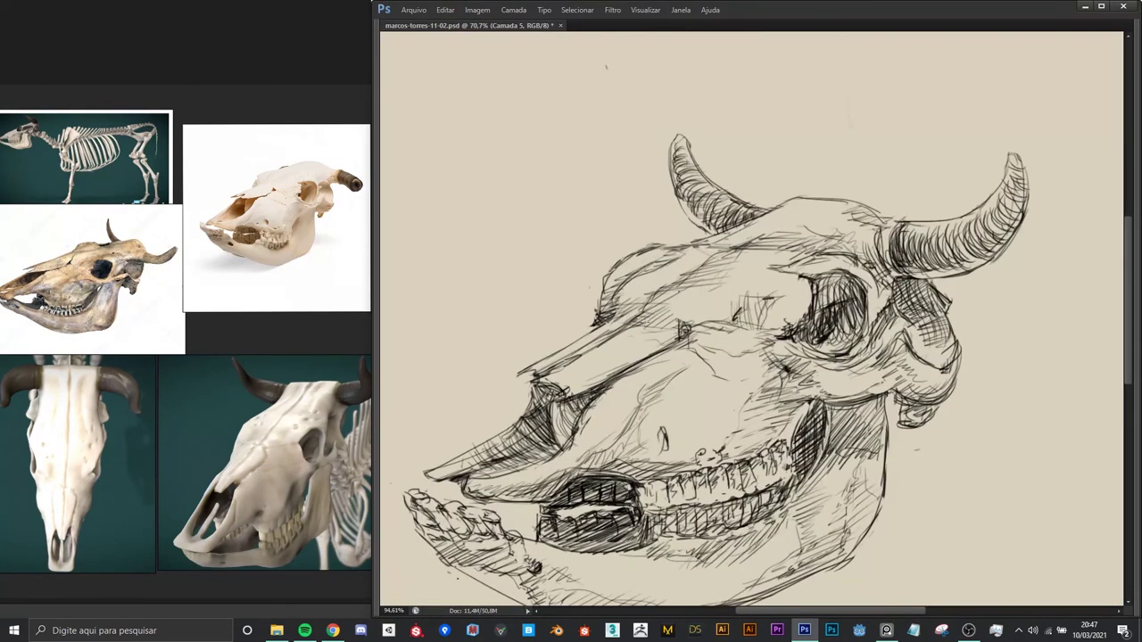
pyautogui.moveTo(564, 371)
pyautogui.mouseDown()
pyautogui.moveTo(596, 366)
pyautogui.moveTo(641, 332)
pyautogui.moveTo(671, 301)
pyautogui.moveTo(605, 338)
pyautogui.moveTo(678, 262)
pyautogui.mouseUp()
pyautogui.moveTo(603, 324)
pyautogui.mouseDown()
pyautogui.moveTo(668, 264)
pyautogui.moveTo(593, 327)
pyautogui.mouseUp()
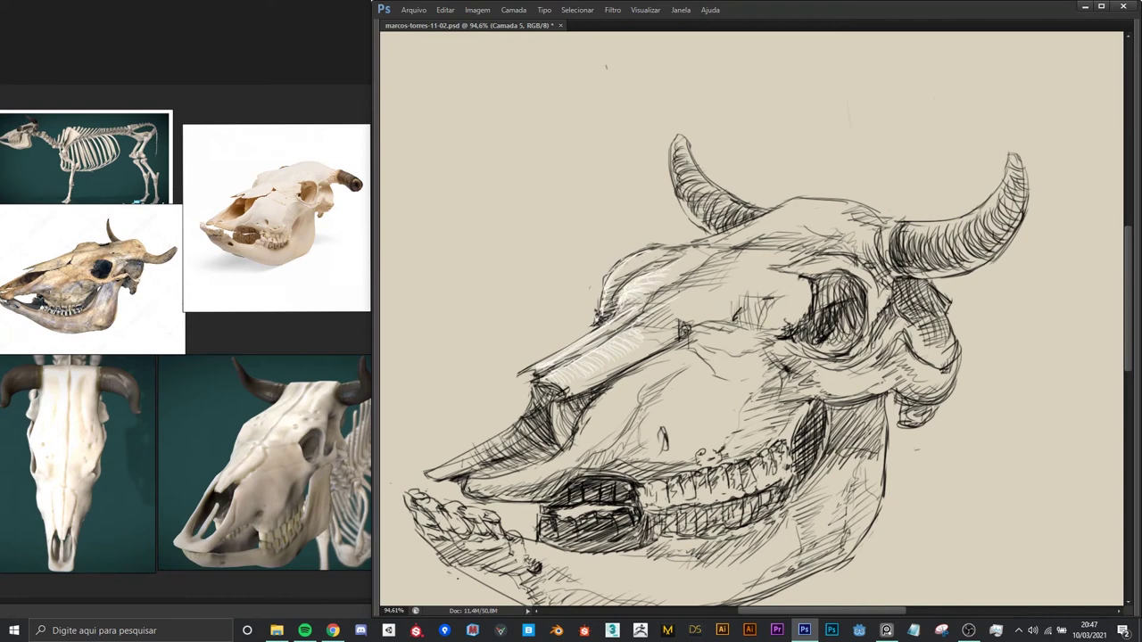
# - Add light highlights on the snout hatching, lower snout edge and upper jaw
pyautogui.scroll(-2, 592, 357)
pyautogui.scroll(1, 590, 371)
pyautogui.scroll(1, 591, 371)
pyautogui.moveTo(571, 392); pyautogui.dragTo(564, 359)
pyautogui.moveTo(455, 413)
pyautogui.mouseDown()
pyautogui.moveTo(439, 428)
pyautogui.moveTo(532, 410)
pyautogui.moveTo(491, 433)
pyautogui.mouseUp()
pyautogui.moveTo(552, 417)
pyautogui.mouseDown()
pyautogui.moveTo(494, 440)
pyautogui.moveTo(627, 384)
pyautogui.moveTo(664, 330)
pyautogui.mouseUp()
pyautogui.moveTo(650, 389)
pyautogui.mouseDown()
pyautogui.moveTo(679, 335)
pyautogui.moveTo(729, 335)
pyautogui.moveTo(762, 302)
pyautogui.mouseUp()
pyautogui.moveTo(677, 330); pyautogui.dragTo(712, 355)
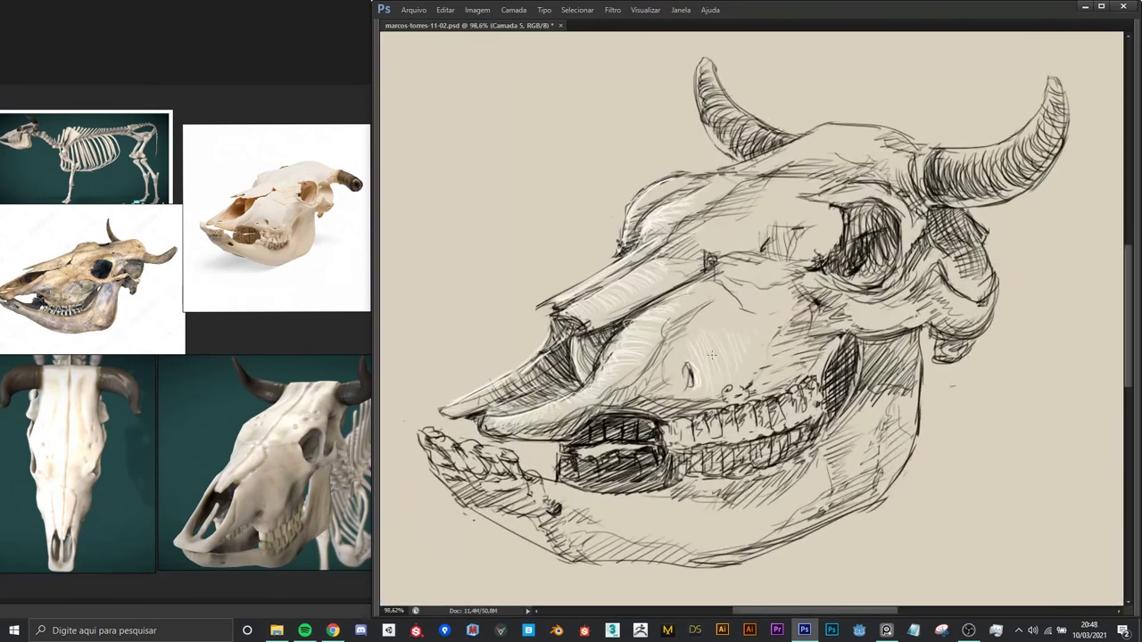
# - Highlight the teeth and the upper jaw edge with light strokes
pyautogui.moveTo(677, 449); pyautogui.dragTo(684, 429)
pyautogui.moveTo(694, 447); pyautogui.dragTo(701, 420)
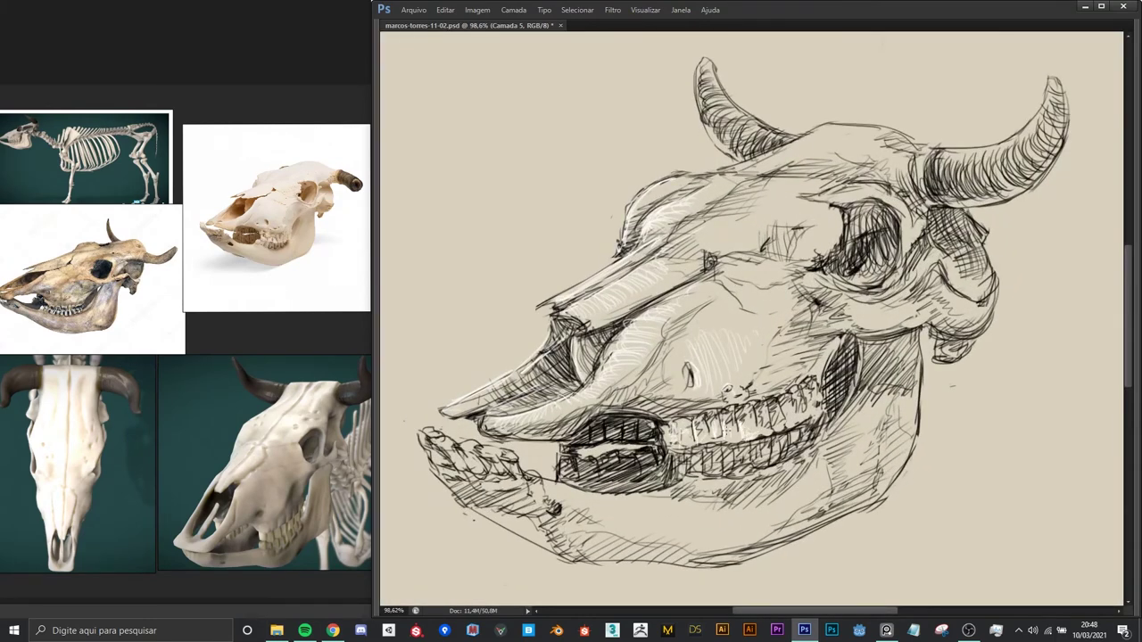
pyautogui.moveTo(760, 435); pyautogui.dragTo(775, 416)
pyautogui.moveTo(783, 422); pyautogui.dragTo(791, 407)
pyautogui.moveTo(494, 438); pyautogui.dragTo(562, 431)
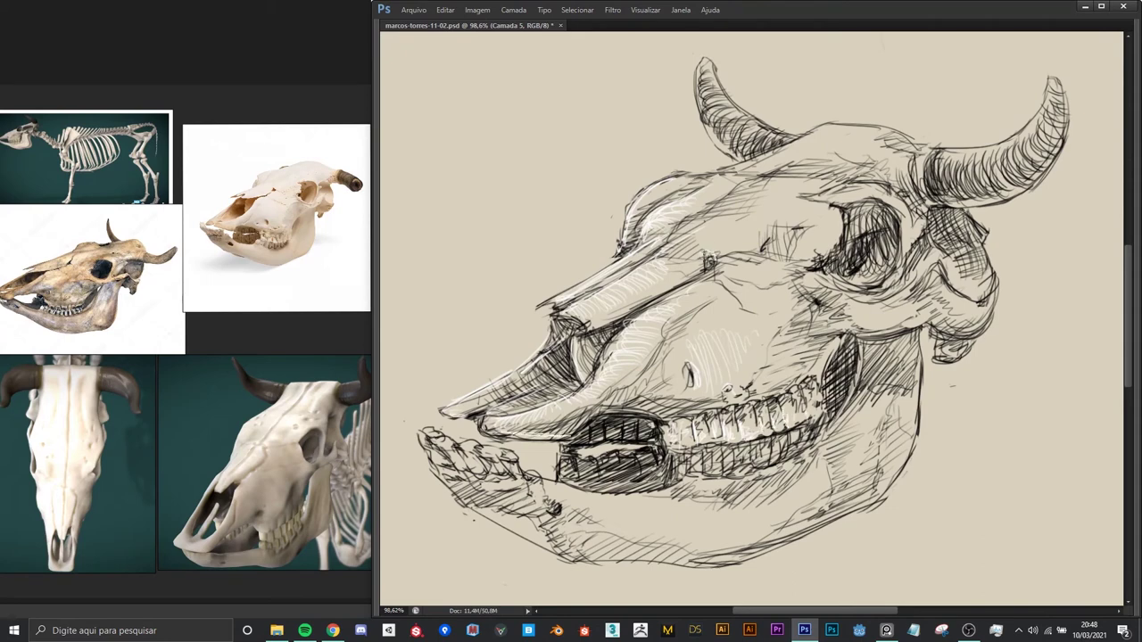
# - Add light strokes on the left horn and along the skull top near both horns
pyautogui.moveTo(709, 260); pyautogui.dragTo(679, 316)
pyautogui.moveTo(669, 118); pyautogui.dragTo(694, 204)
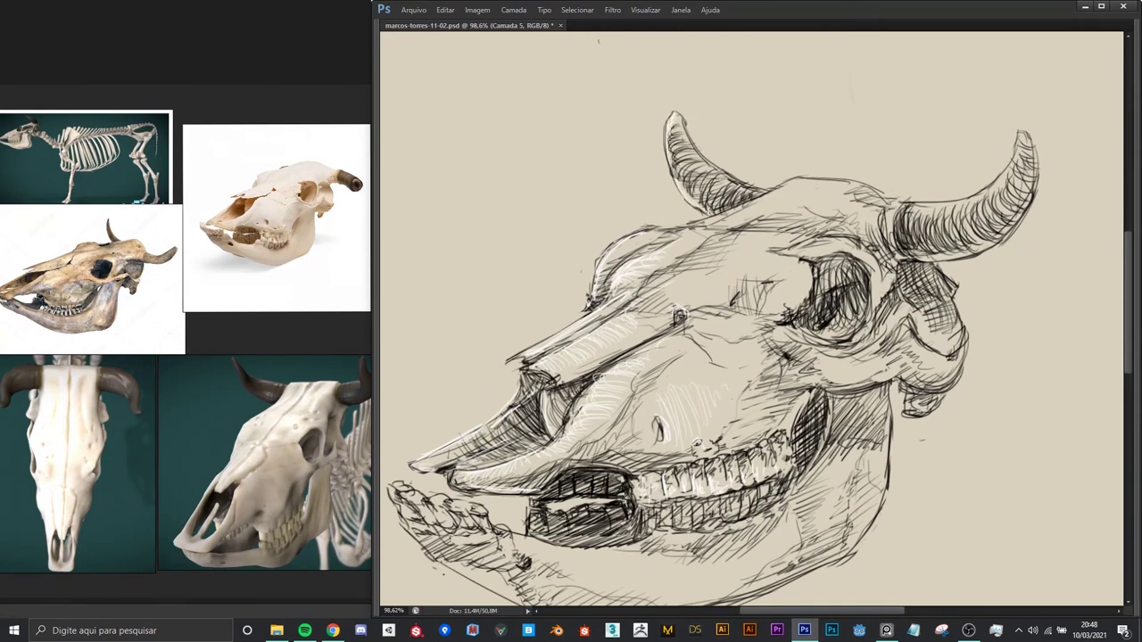
pyautogui.moveTo(671, 123)
pyautogui.mouseDown()
pyautogui.moveTo(703, 169)
pyautogui.moveTo(760, 191)
pyautogui.moveTo(735, 181)
pyautogui.mouseUp()
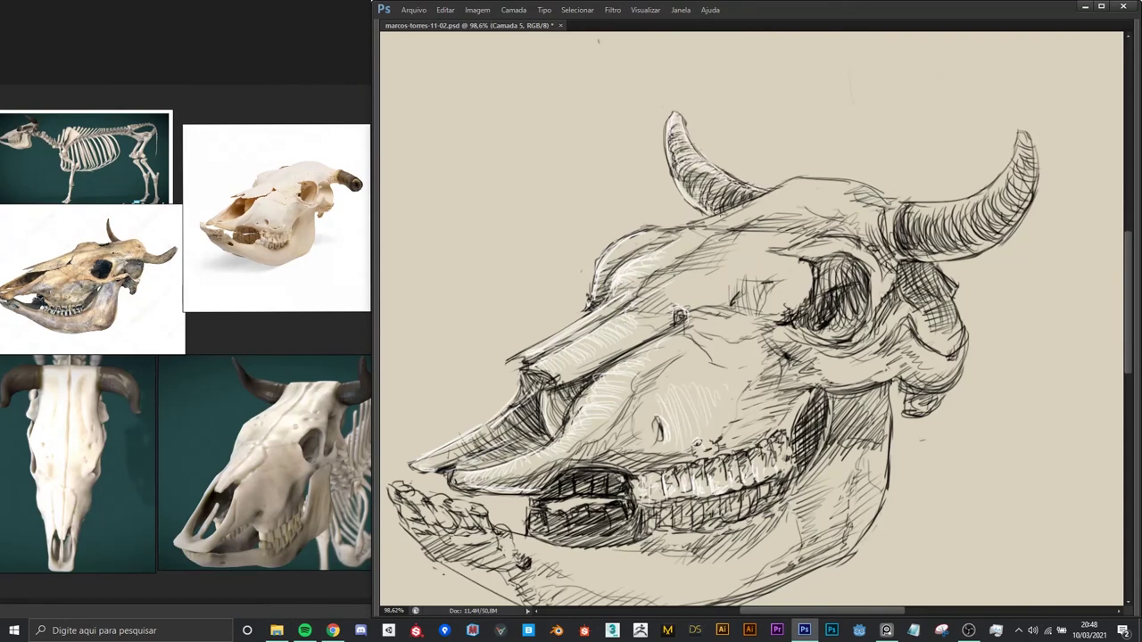
pyautogui.moveTo(701, 223)
pyautogui.mouseDown()
pyautogui.moveTo(794, 182)
pyautogui.moveTo(706, 226)
pyautogui.mouseUp()
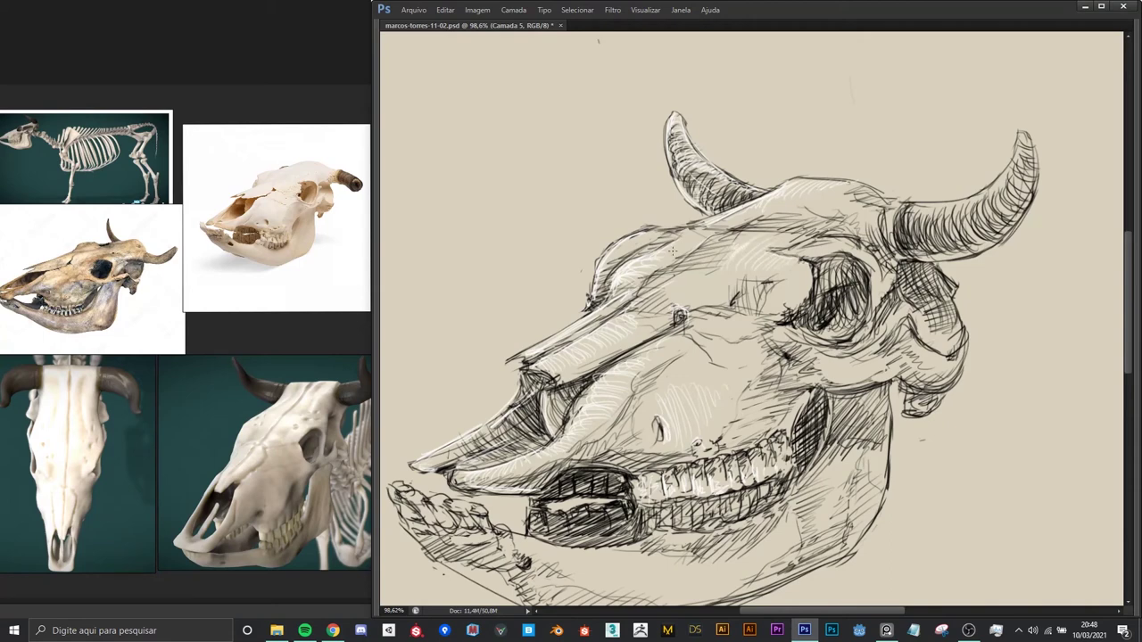
pyautogui.moveTo(855, 183)
pyautogui.mouseDown()
pyautogui.moveTo(897, 207)
pyautogui.moveTo(960, 205)
pyautogui.moveTo(1013, 173)
pyautogui.moveTo(1026, 138)
pyautogui.moveTo(1006, 233)
pyautogui.moveTo(906, 259)
pyautogui.moveTo(904, 211)
pyautogui.moveTo(915, 248)
pyautogui.moveTo(1004, 214)
pyautogui.moveTo(1027, 155)
pyautogui.moveTo(936, 176)
pyautogui.mouseUp()
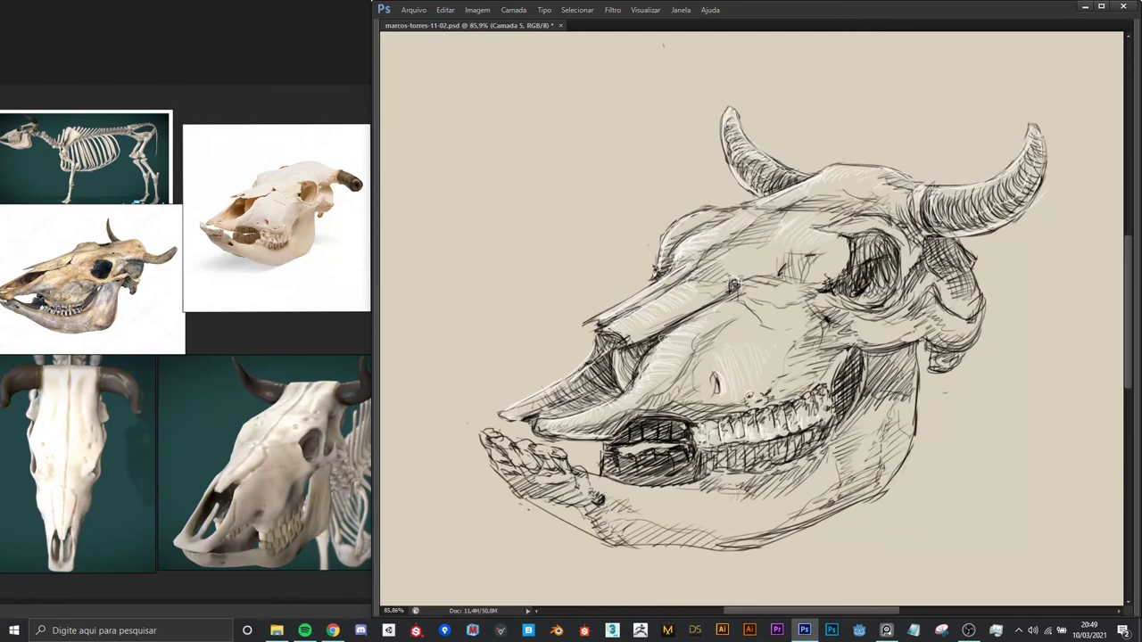
# - Highlight the eye socket rims and the area just below the socket
pyautogui.moveTo(864, 224)
pyautogui.mouseDown()
pyautogui.moveTo(903, 267)
pyautogui.moveTo(900, 242)
pyautogui.mouseUp()
pyautogui.moveTo(835, 303); pyautogui.dragTo(899, 284)
pyautogui.moveTo(856, 305); pyautogui.dragTo(901, 277)
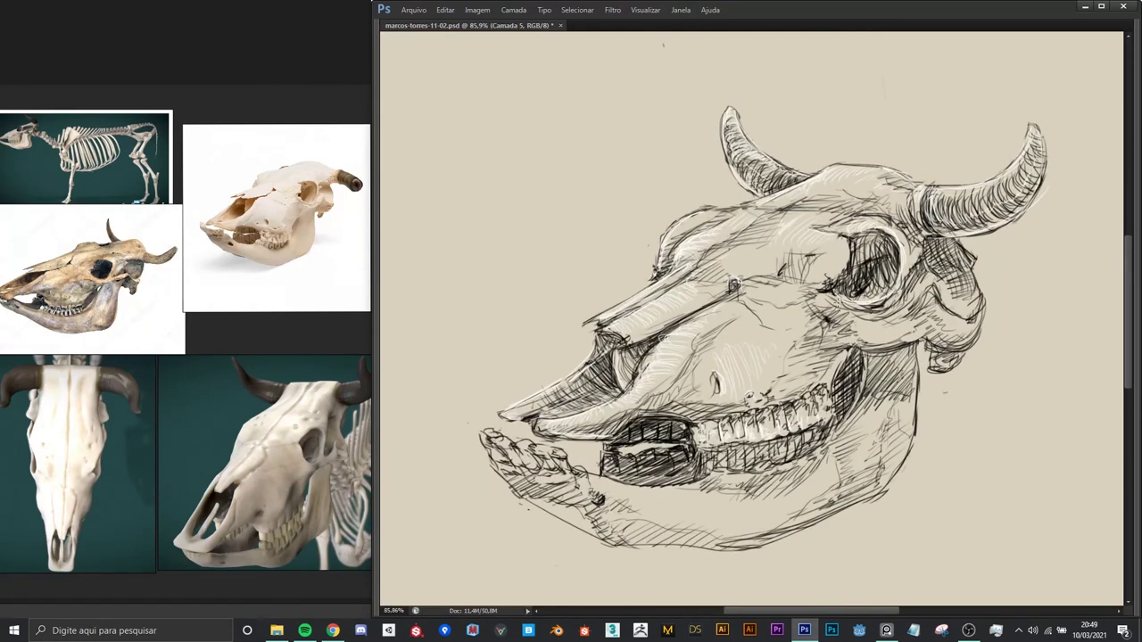
pyautogui.moveTo(832, 313)
pyautogui.mouseDown()
pyautogui.moveTo(849, 300)
pyautogui.moveTo(883, 305)
pyautogui.mouseUp()
pyautogui.moveTo(839, 252); pyautogui.dragTo(834, 264)
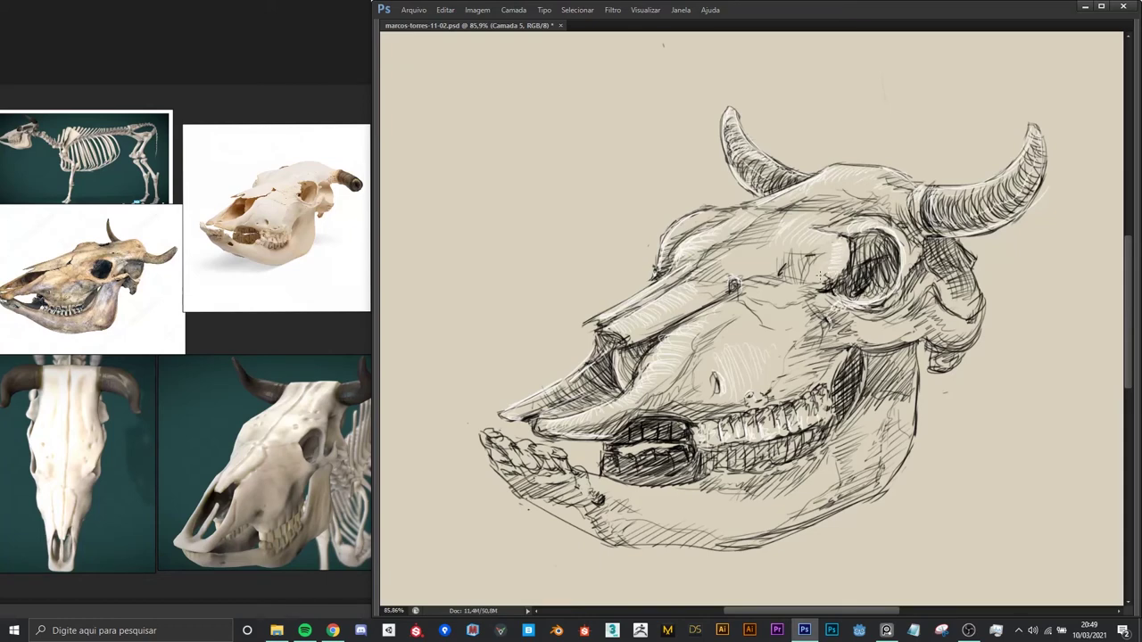
pyautogui.moveTo(905, 264); pyautogui.dragTo(915, 251)
pyautogui.moveTo(882, 326); pyautogui.dragTo(933, 283)
pyautogui.moveTo(856, 337)
pyautogui.mouseDown()
pyautogui.moveTo(926, 301)
pyautogui.moveTo(970, 302)
pyautogui.mouseUp()
# - Highlight the skull side, lower right bulge and the whole lower jaw
pyautogui.moveTo(974, 309); pyautogui.dragTo(985, 281)
pyautogui.moveTo(931, 367)
pyautogui.mouseDown()
pyautogui.moveTo(954, 345)
pyautogui.moveTo(912, 415)
pyautogui.moveTo(908, 448)
pyautogui.mouseUp()
pyautogui.moveTo(796, 507); pyautogui.dragTo(828, 480)
pyautogui.moveTo(906, 453); pyautogui.dragTo(878, 494)
pyautogui.moveTo(883, 487); pyautogui.dragTo(861, 502)
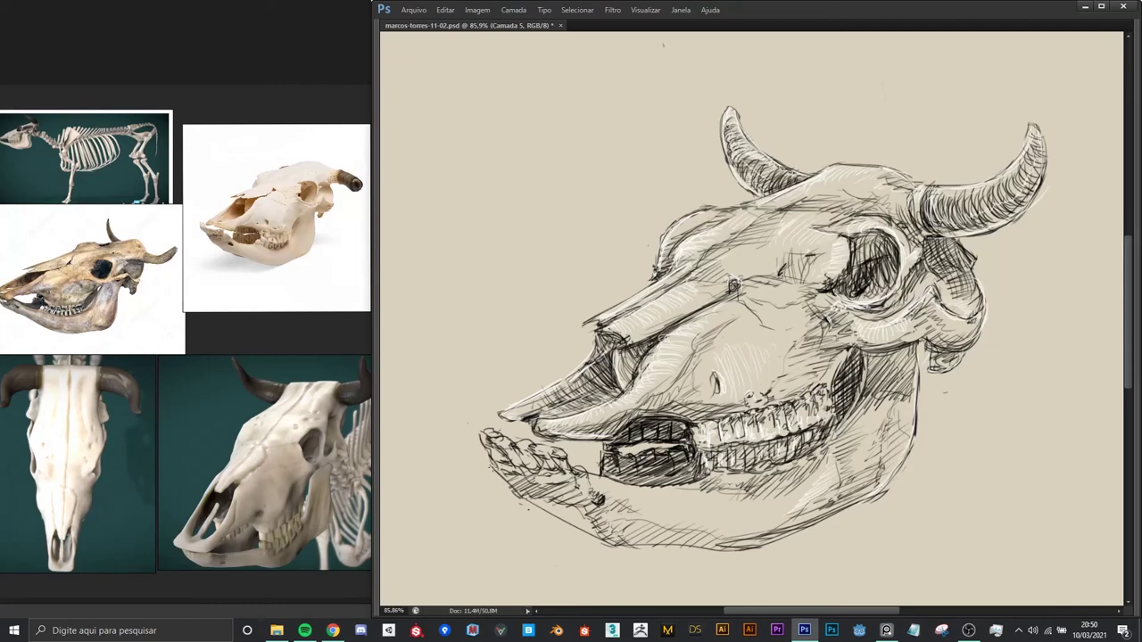
pyautogui.moveTo(483, 429)
pyautogui.mouseDown()
pyautogui.moveTo(562, 463)
pyautogui.moveTo(564, 477)
pyautogui.mouseUp()
pyautogui.moveTo(496, 467)
pyautogui.mouseDown()
pyautogui.moveTo(553, 521)
pyautogui.moveTo(559, 514)
pyautogui.mouseUp()
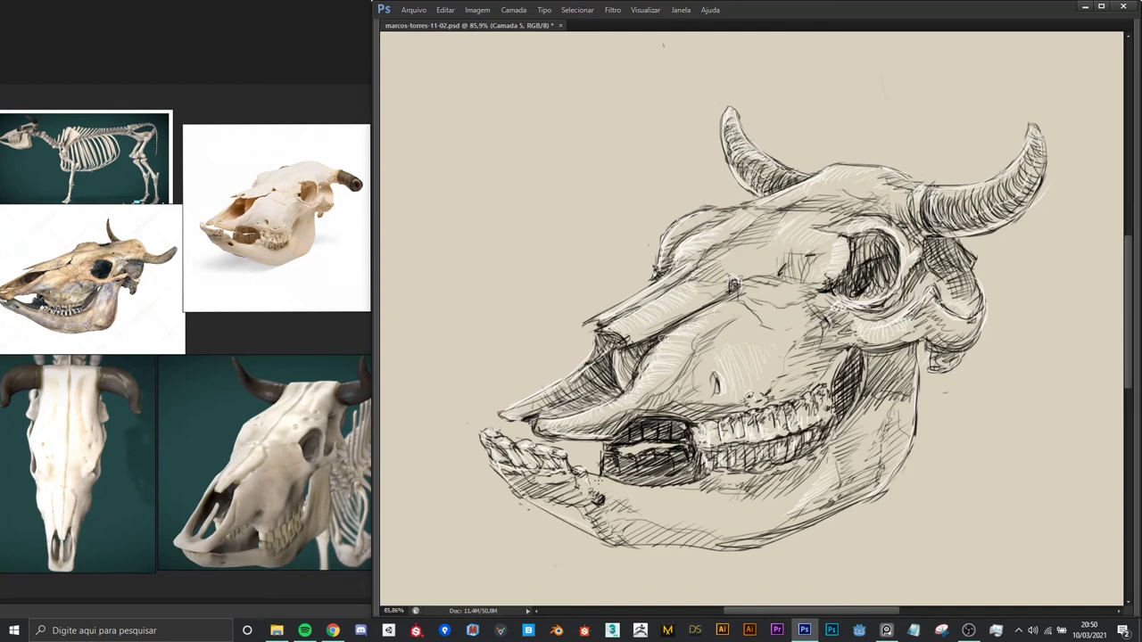
pyautogui.moveTo(612, 487); pyautogui.dragTo(698, 478)
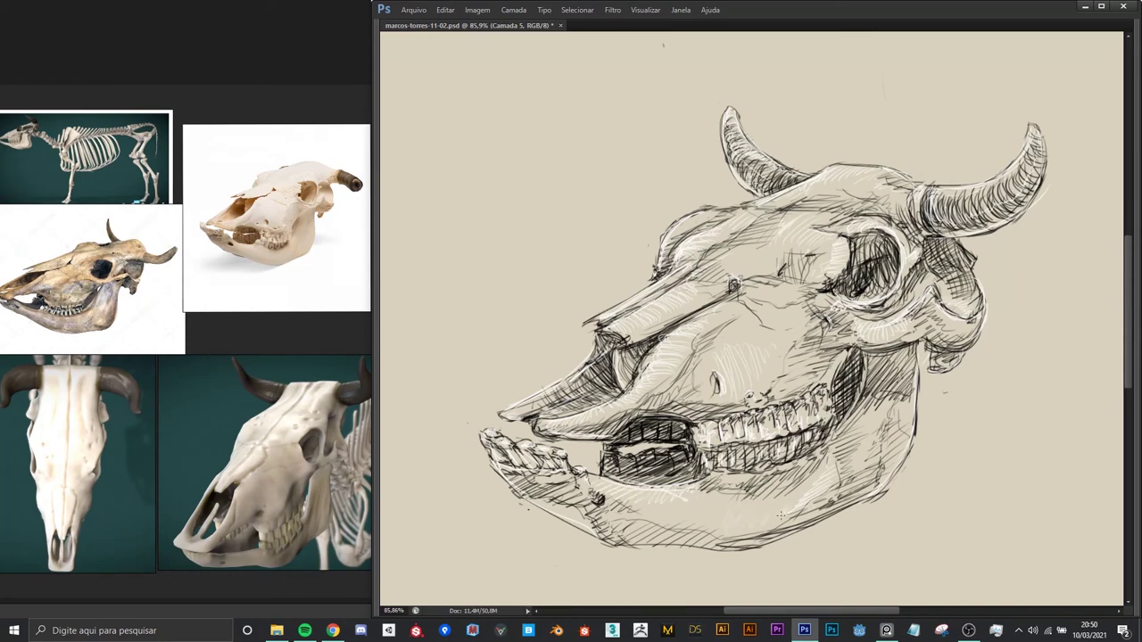
# - Deepen the eye socket shadow with dark hatching
pyautogui.moveTo(781, 515); pyautogui.dragTo(763, 258)
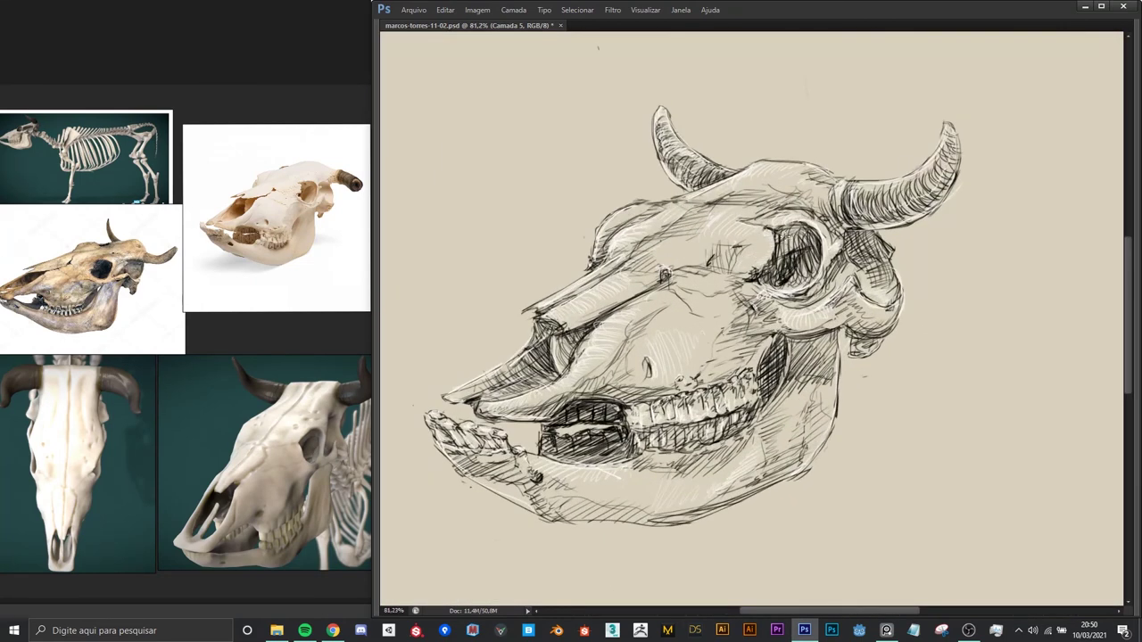
pyautogui.moveTo(776, 230)
pyautogui.mouseDown()
pyautogui.moveTo(814, 255)
pyautogui.moveTo(799, 269)
pyautogui.moveTo(760, 271)
pyautogui.mouseUp()
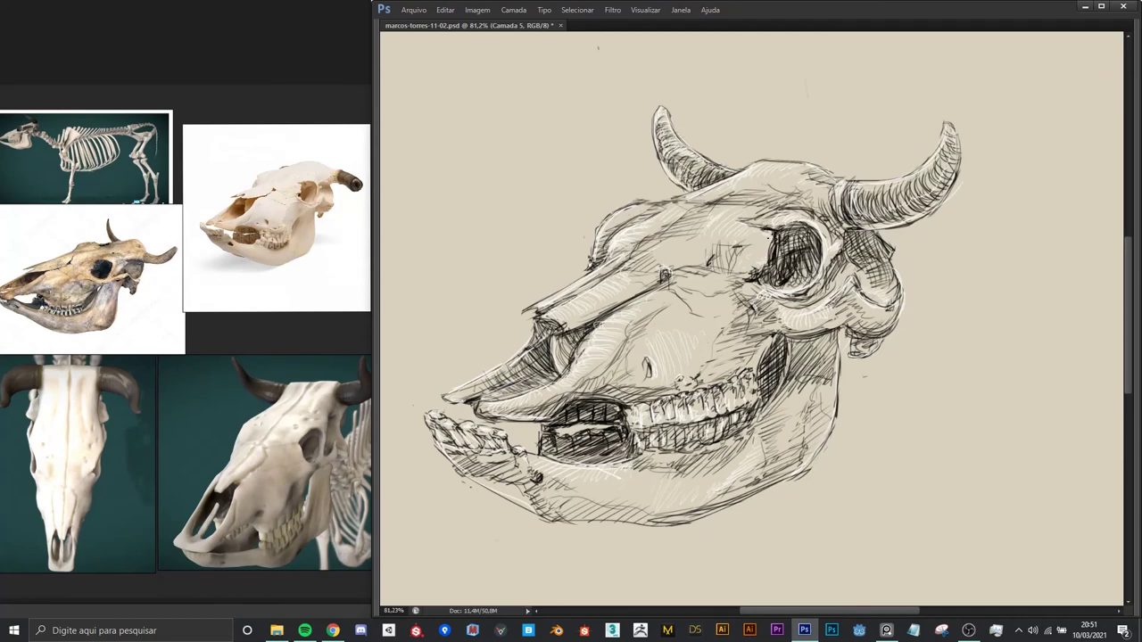
pyautogui.scroll(-5, 751, 321)
# - Flip the skull drawing with Free Transform's Virar horizontalmente and commit it
pyautogui.scroll(5, 752, 321)
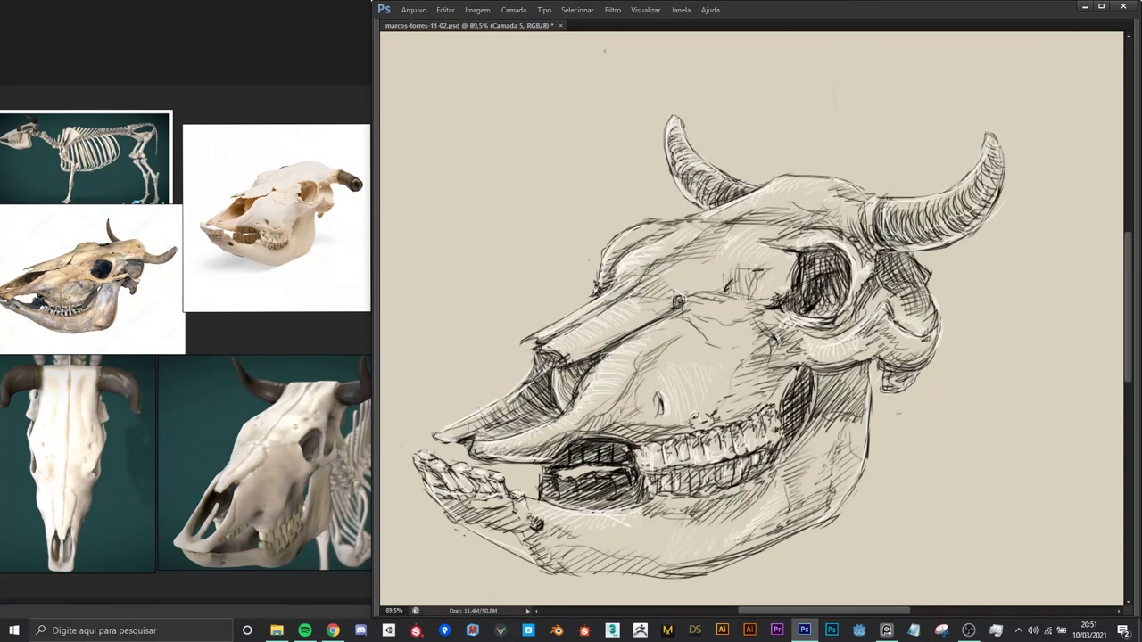
pyautogui.scroll(-3, 849, 320)
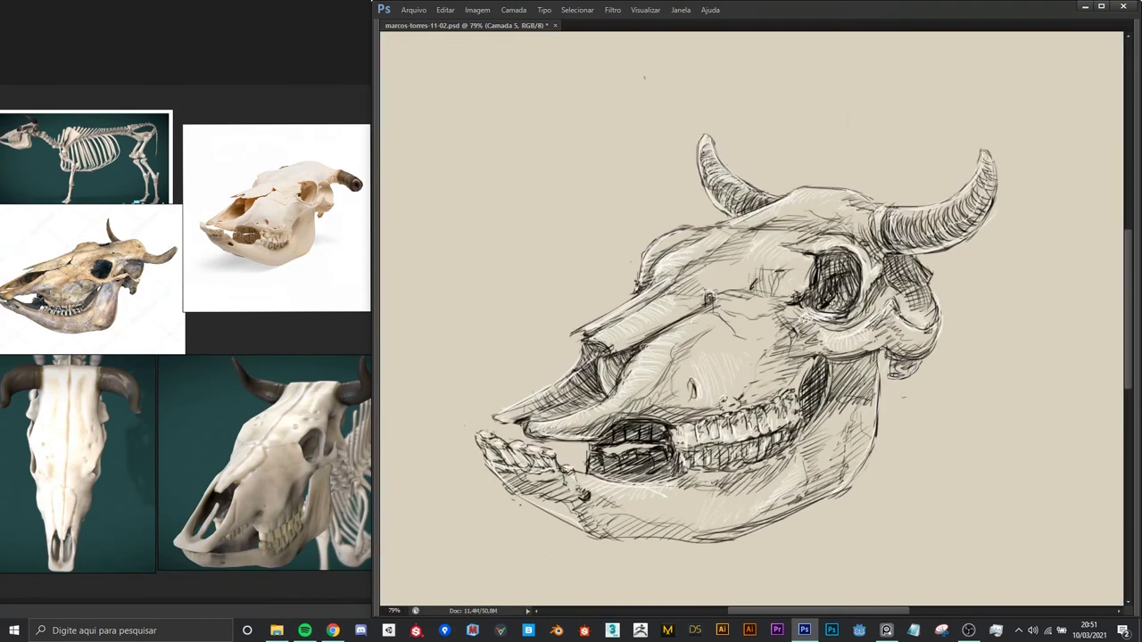
pyautogui.scroll(-1, 819, 352)
pyautogui.hotkey('ctrl', 't')
pyautogui.rightClick(782, 296)
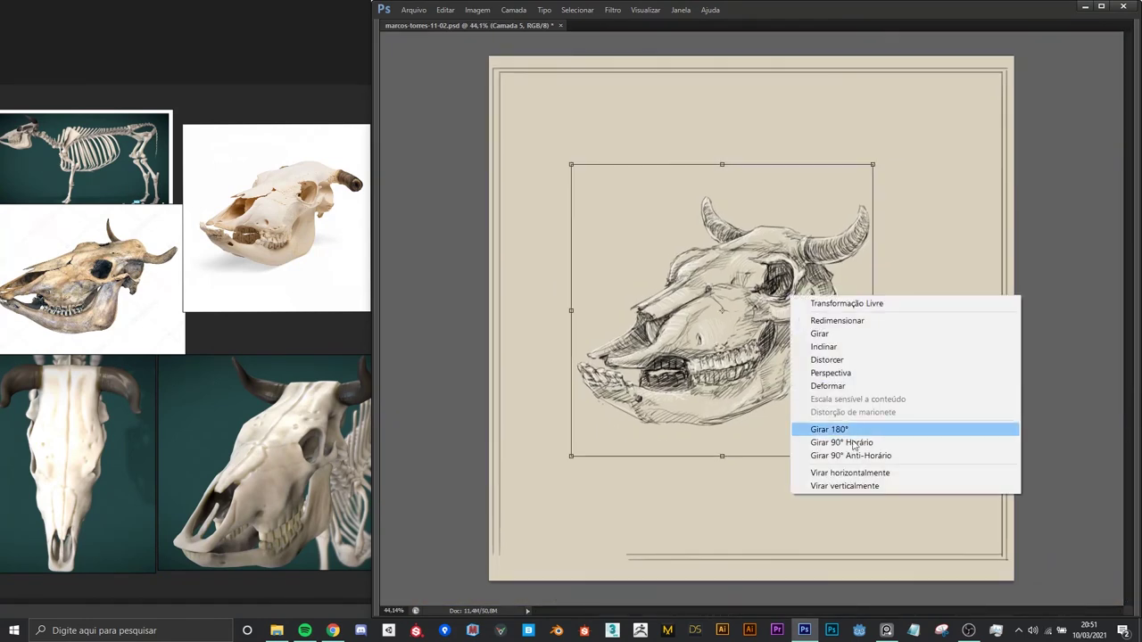
pyautogui.click(856, 472)
pyautogui.press('Return')
pyautogui.scroll(3, 737, 297)
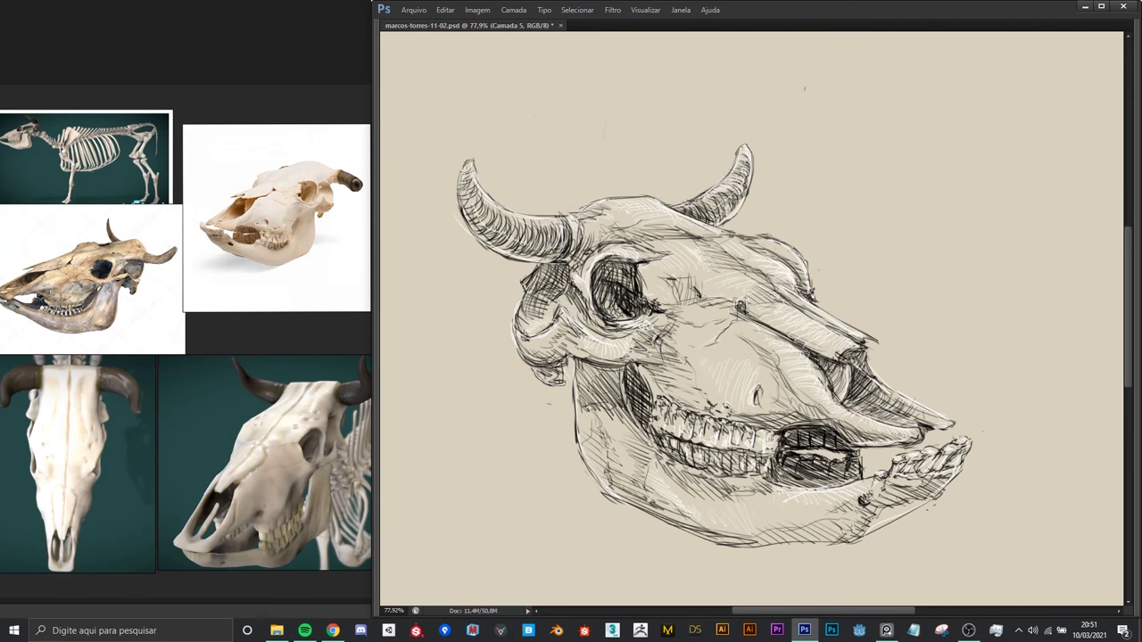
# - Add dark hatching to the skull's cheek
pyautogui.moveTo(611, 366)
pyautogui.mouseDown()
pyautogui.moveTo(579, 384)
pyautogui.moveTo(612, 410)
pyautogui.moveTo(578, 398)
pyautogui.moveTo(581, 437)
pyautogui.mouseUp()
pyautogui.moveTo(892, 446); pyautogui.dragTo(966, 471)
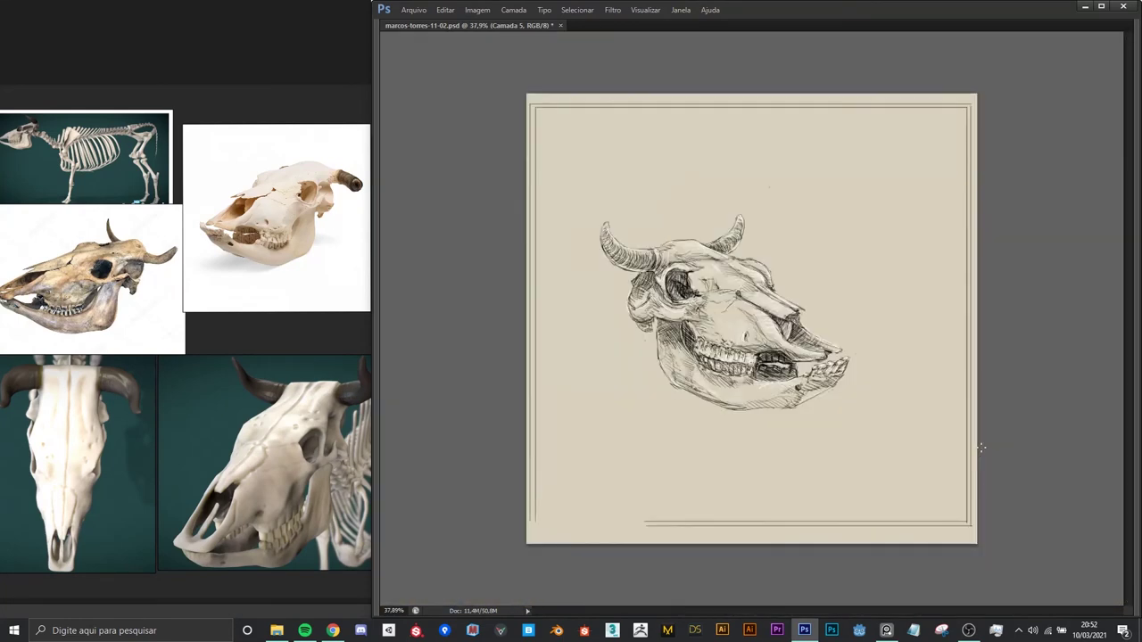
pyautogui.moveTo(966, 471); pyautogui.dragTo(894, 332)
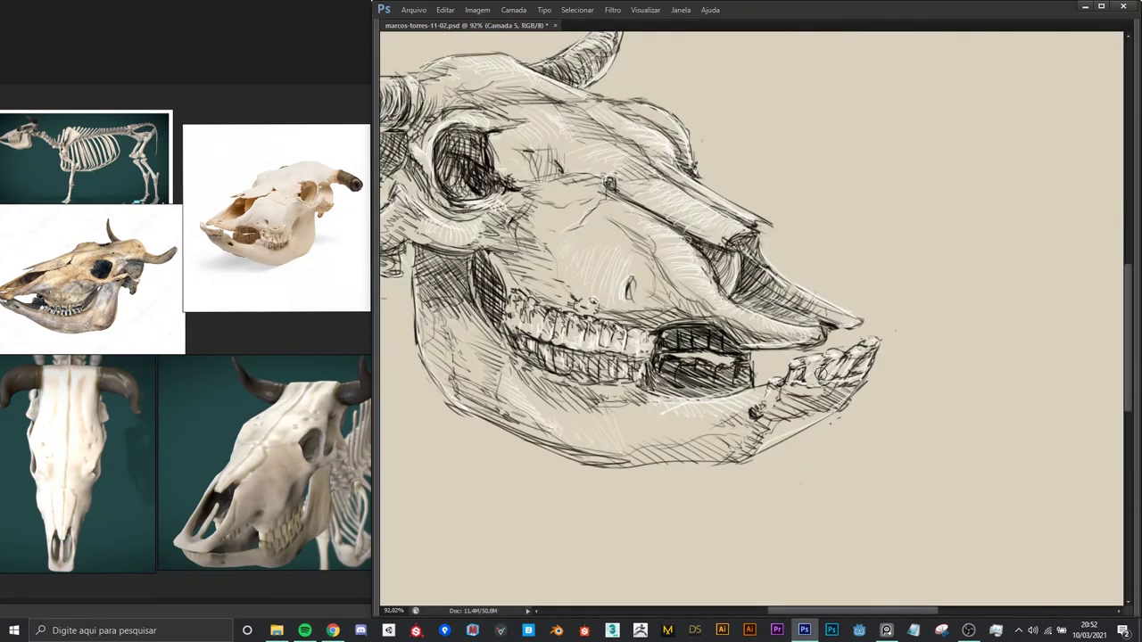
pyautogui.moveTo(812, 379); pyautogui.dragTo(893, 360)
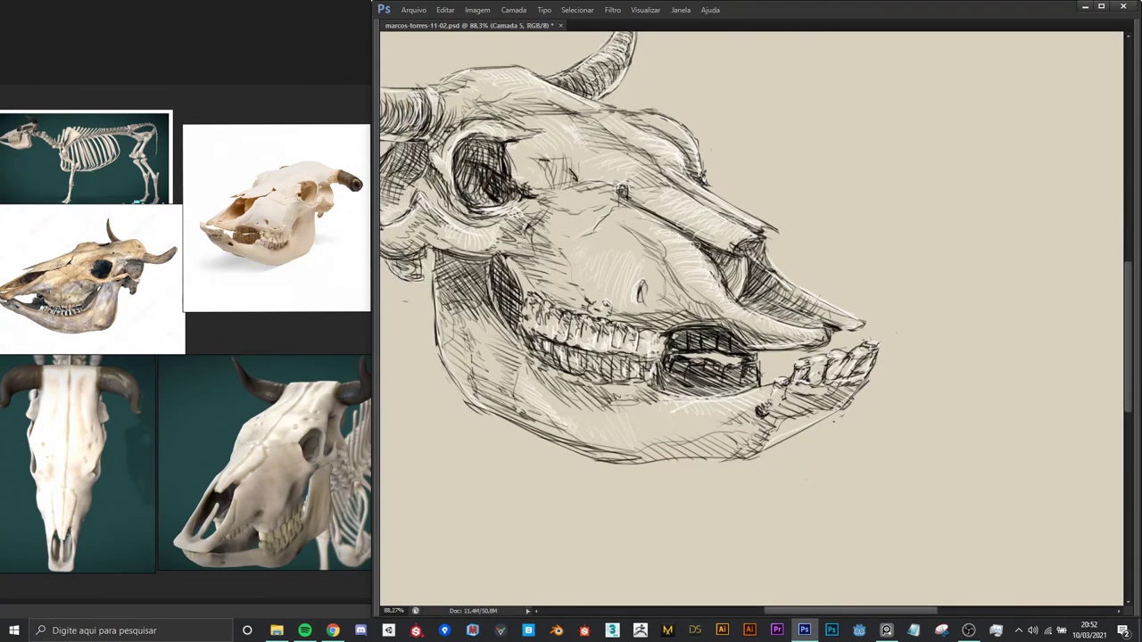
# - Ink the edge of the front lower teeth, then fit the whole page on screen
pyautogui.moveTo(878, 358); pyautogui.dragTo(861, 380)
pyautogui.moveTo(745, 405); pyautogui.dragTo(842, 441)
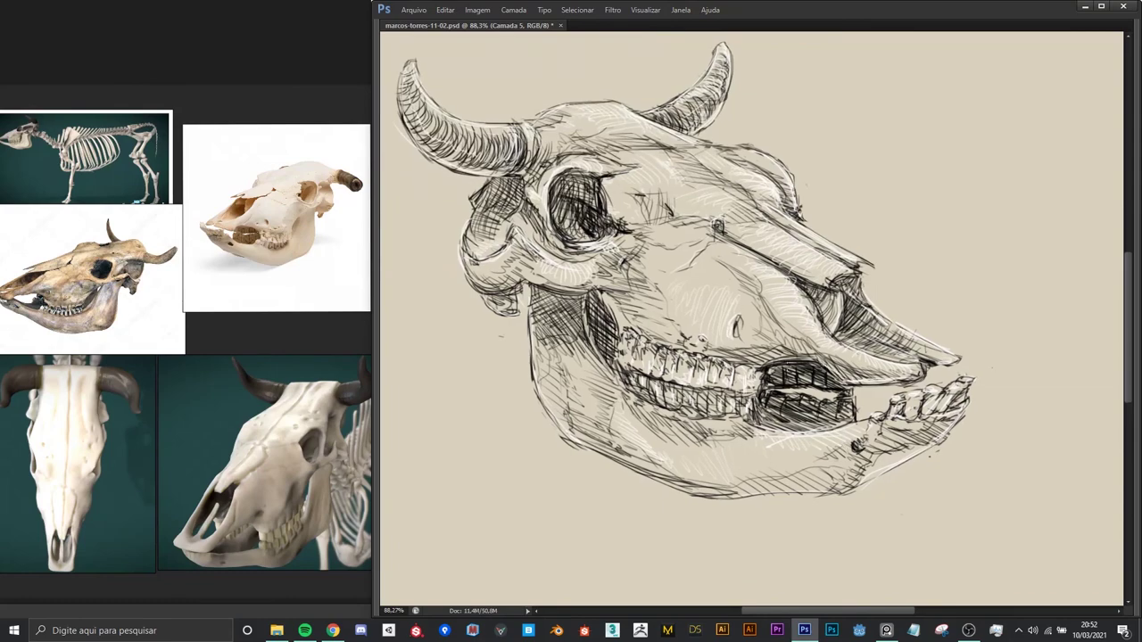
pyautogui.hotkey('ctrl', '0')
pyautogui.scroll(5, 808, 260)
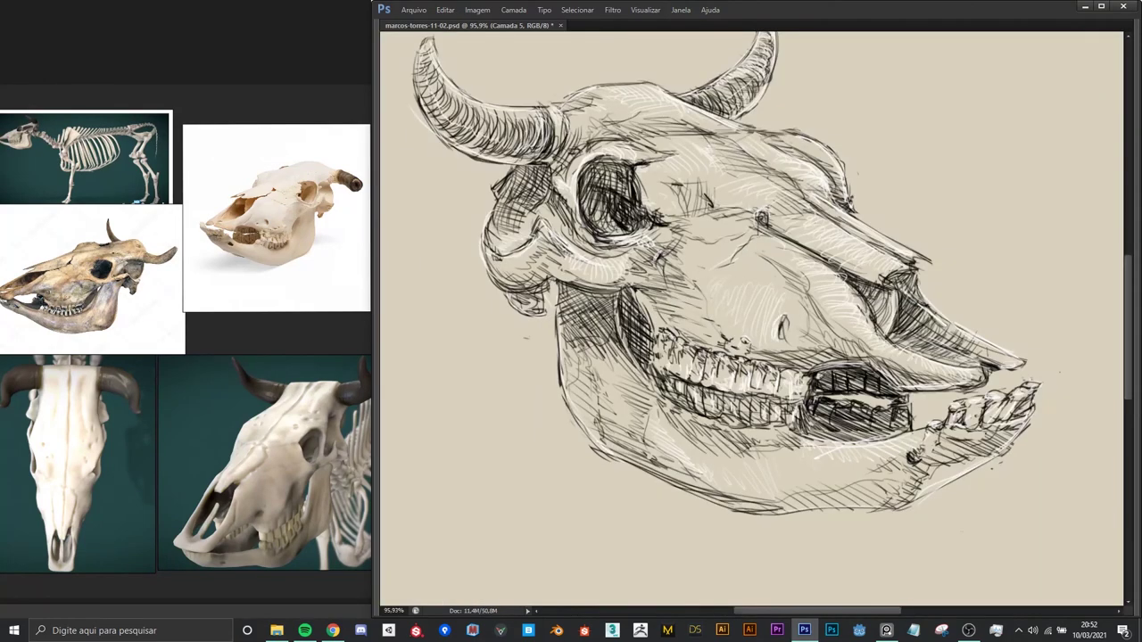
pyautogui.scroll(-4, 809, 260)
pyautogui.scroll(2, 784, 404)
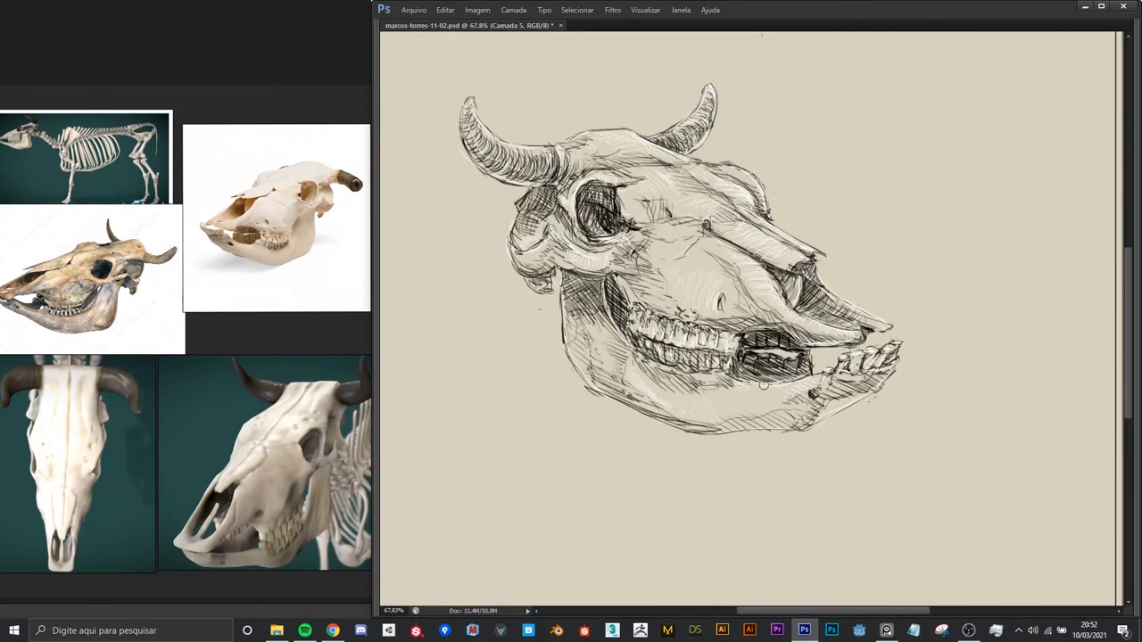
pyautogui.scroll(-2, 792, 414)
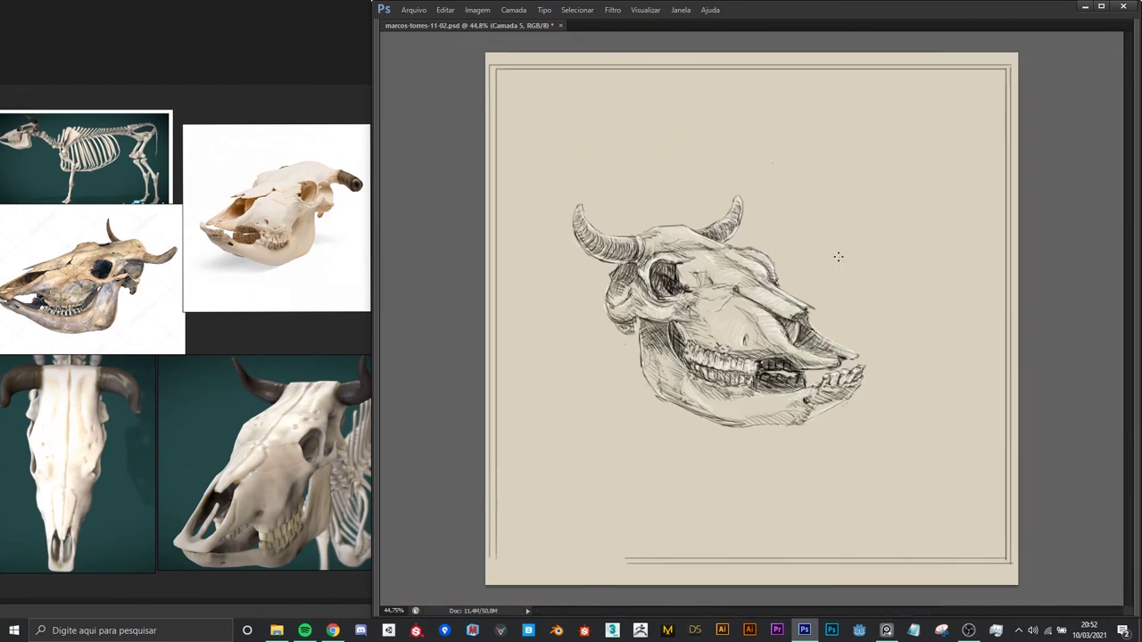
# - Mirror the skull horizontally, then undo the flip
pyautogui.hotkey('ctrl', 't')
pyautogui.rightClick(746, 258)
pyautogui.click(785, 437)
pyautogui.press('Return')
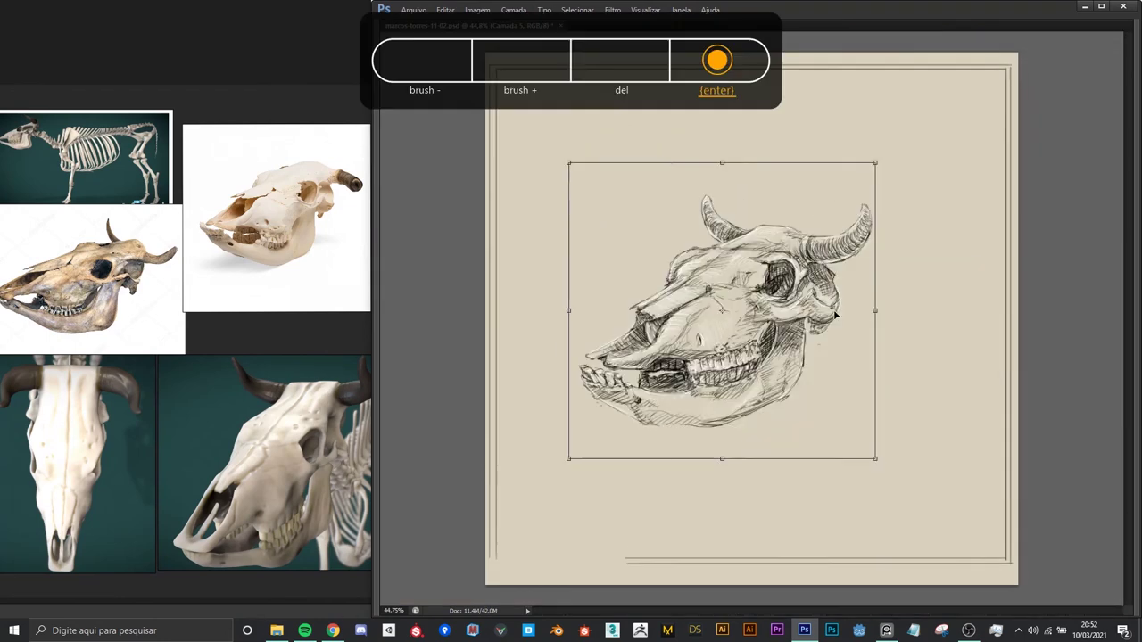
pyautogui.scroll(2, 651, 267)
pyautogui.hotkey('ctrl', 'z')
# - Flip the skull horizontally again and add a short dark stroke to its upper outline
pyautogui.hotkey('ctrl', 't')
pyautogui.rightClick(685, 243)
pyautogui.click(713, 421)
pyautogui.press('Return')
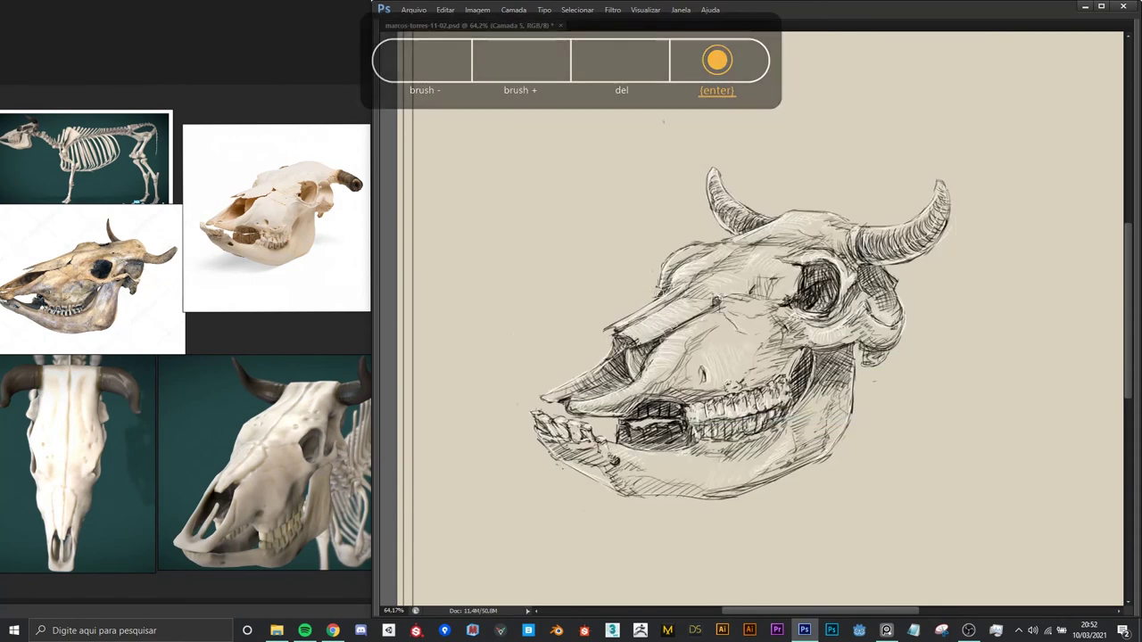
pyautogui.moveTo(669, 261); pyautogui.dragTo(665, 291)
pyautogui.hotkey('ctrl', '0')
# - Flip the skull twice more to compare, leaving it facing left in full-screen view
pyautogui.hotkey('ctrl', 't')
pyautogui.rightClick(726, 264)
pyautogui.click(820, 443)
pyautogui.press('Return')
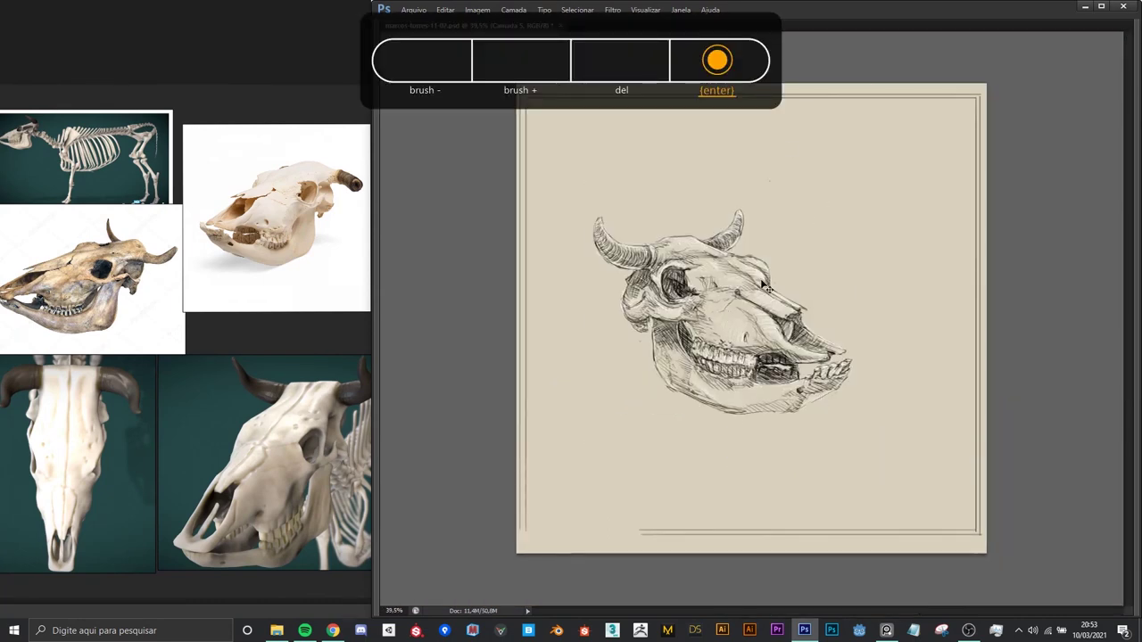
pyautogui.hotkey('ctrl', 't')
pyautogui.rightClick(744, 264)
pyautogui.click(801, 441)
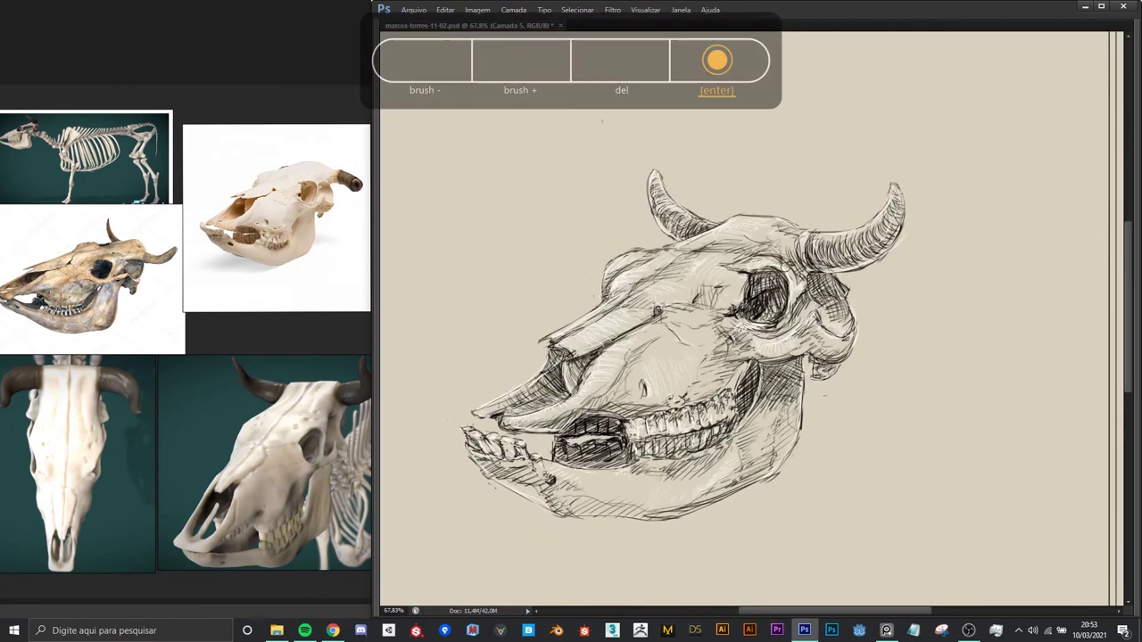
pyautogui.press('f')
pyautogui.press('f')
pyautogui.scroll(3, 716, 254)
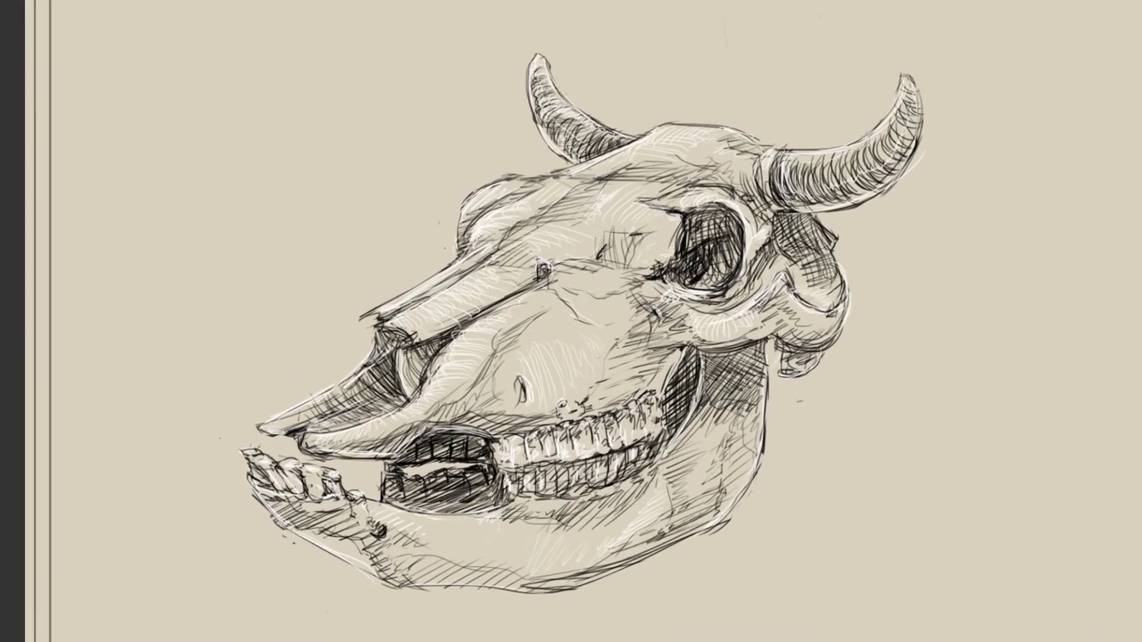
pyautogui.hotkey('ctrl', '0')
# - Return to standard screen mode and open, then dismiss, a layer's options menu
pyautogui.press('f')
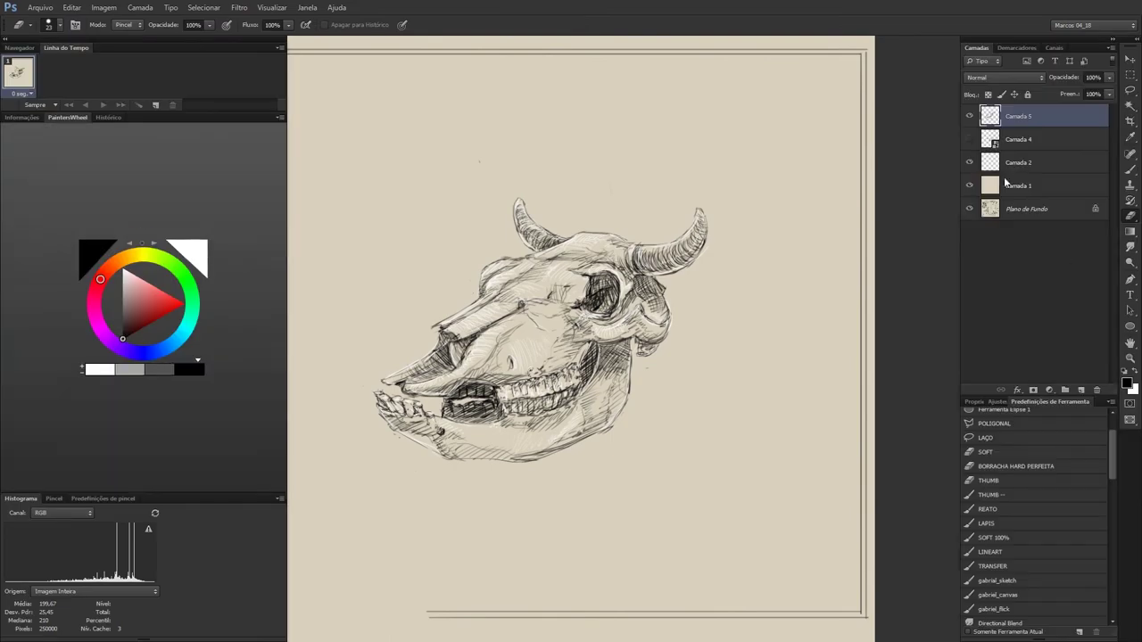
pyautogui.rightClick(1052, 131)
pyautogui.press('Escape')
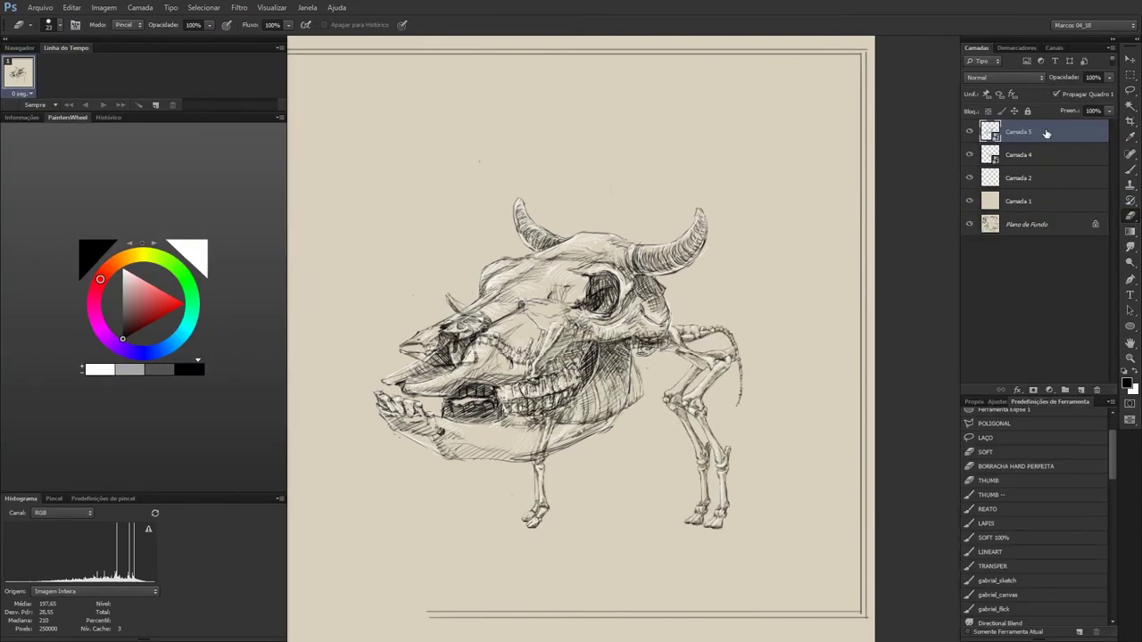